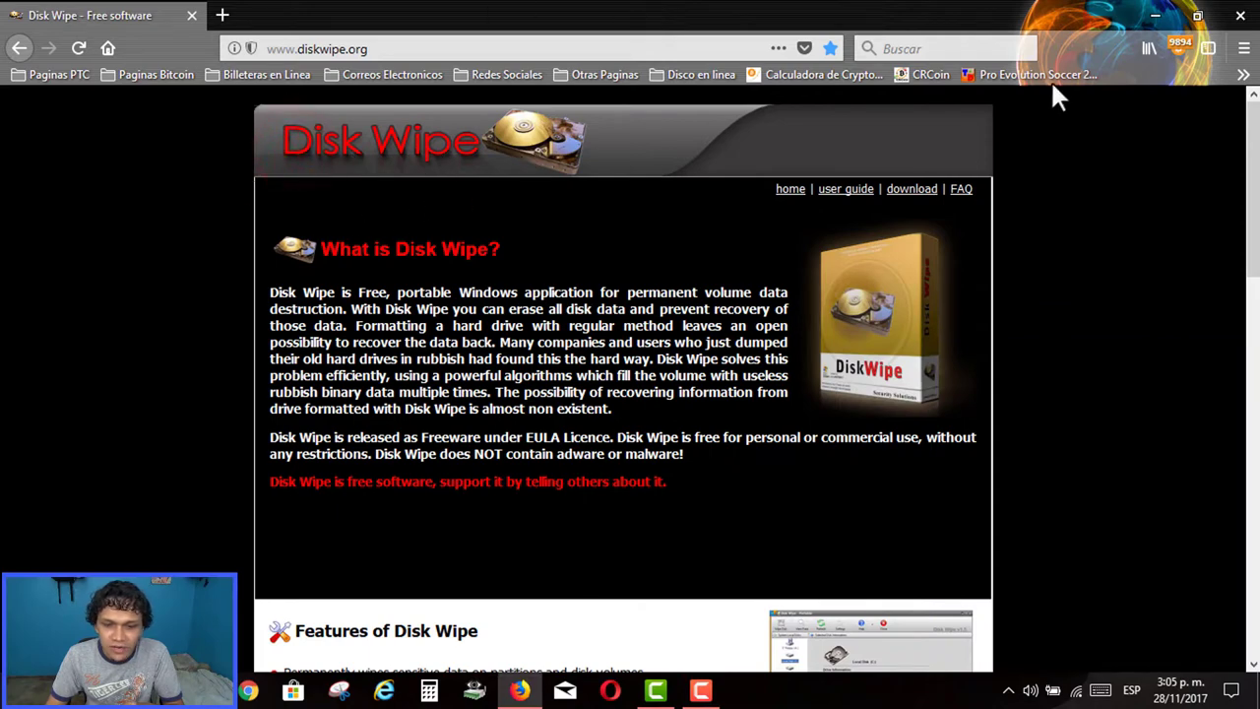
Minimize the browser, switch to File Explorer and open the removable drive G: from Este equipo
click(1155, 17)
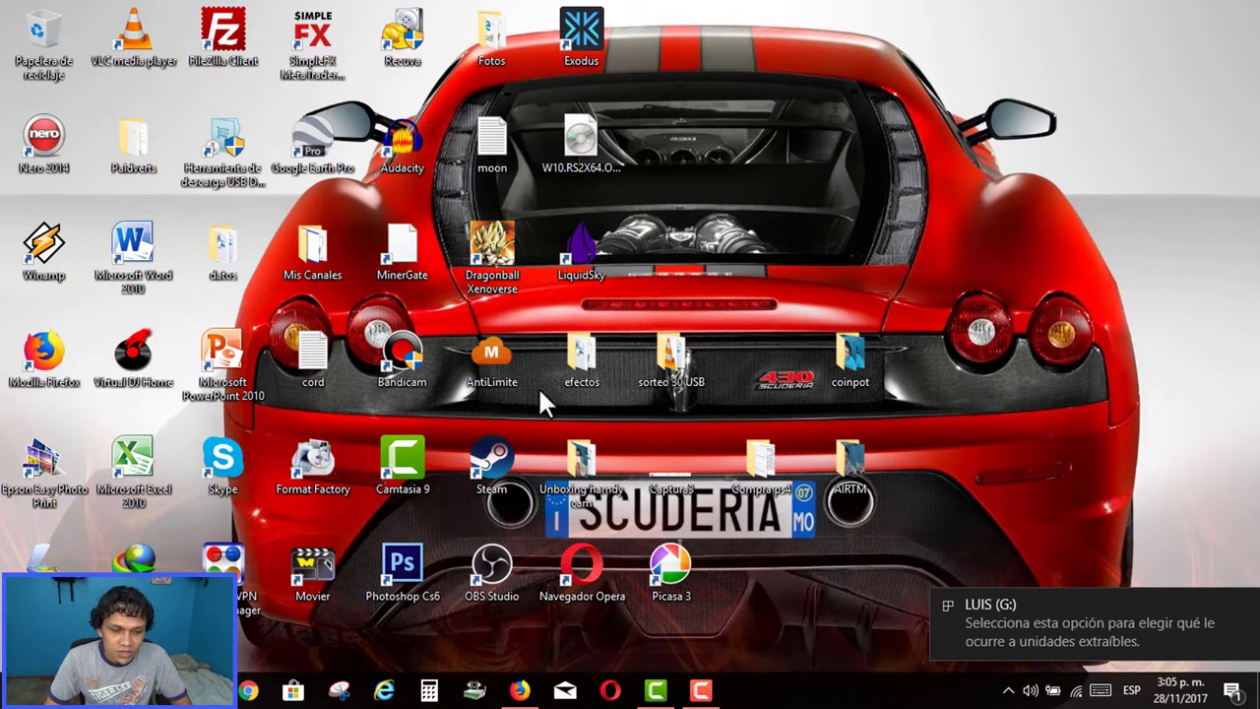
click(203, 690)
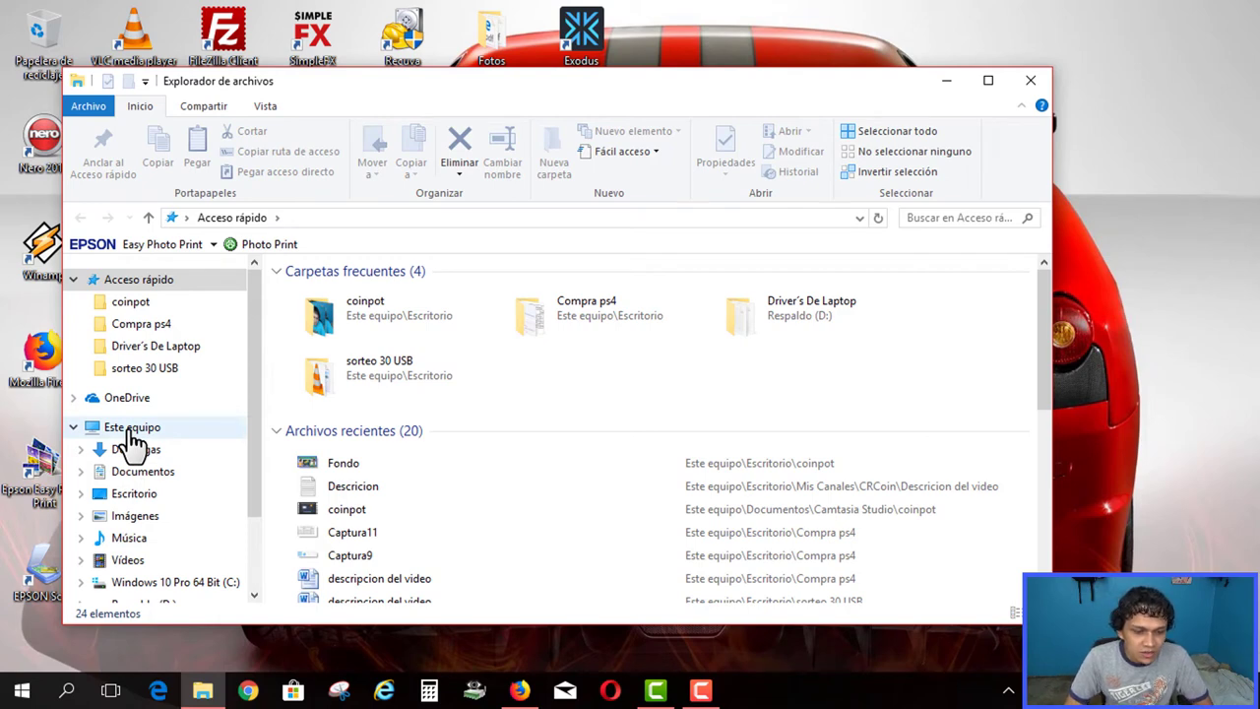
click(132, 427)
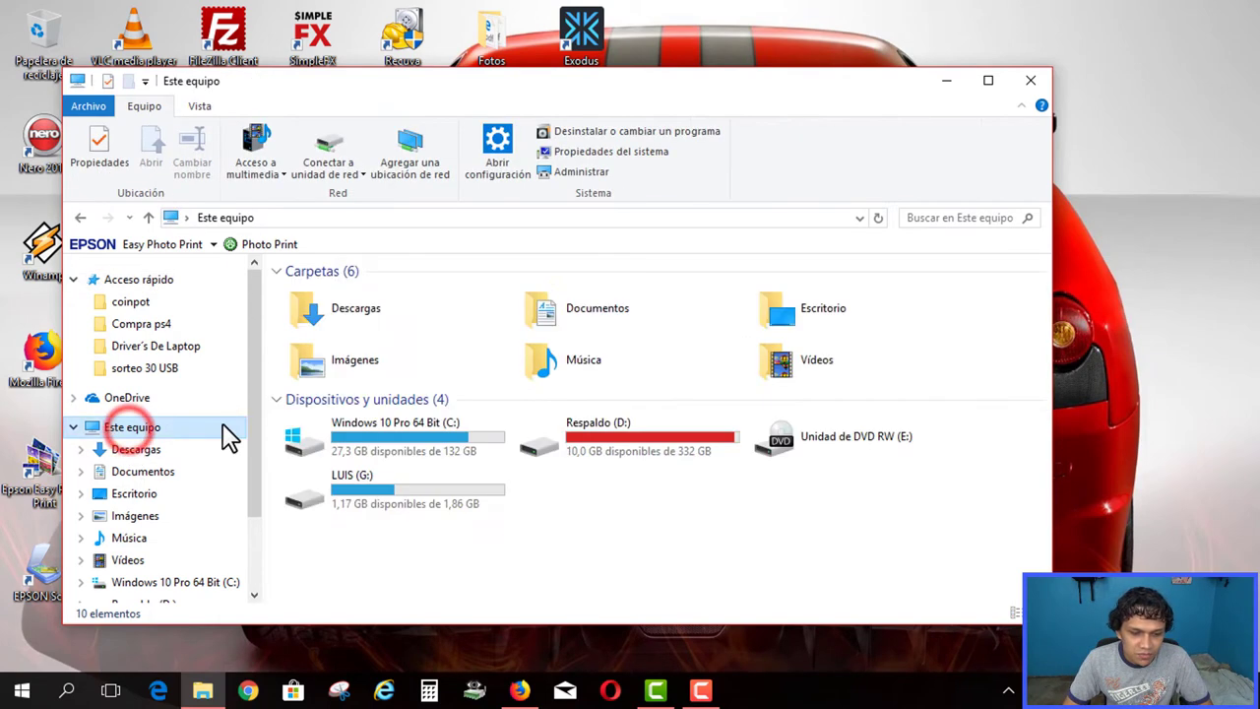
click(354, 492)
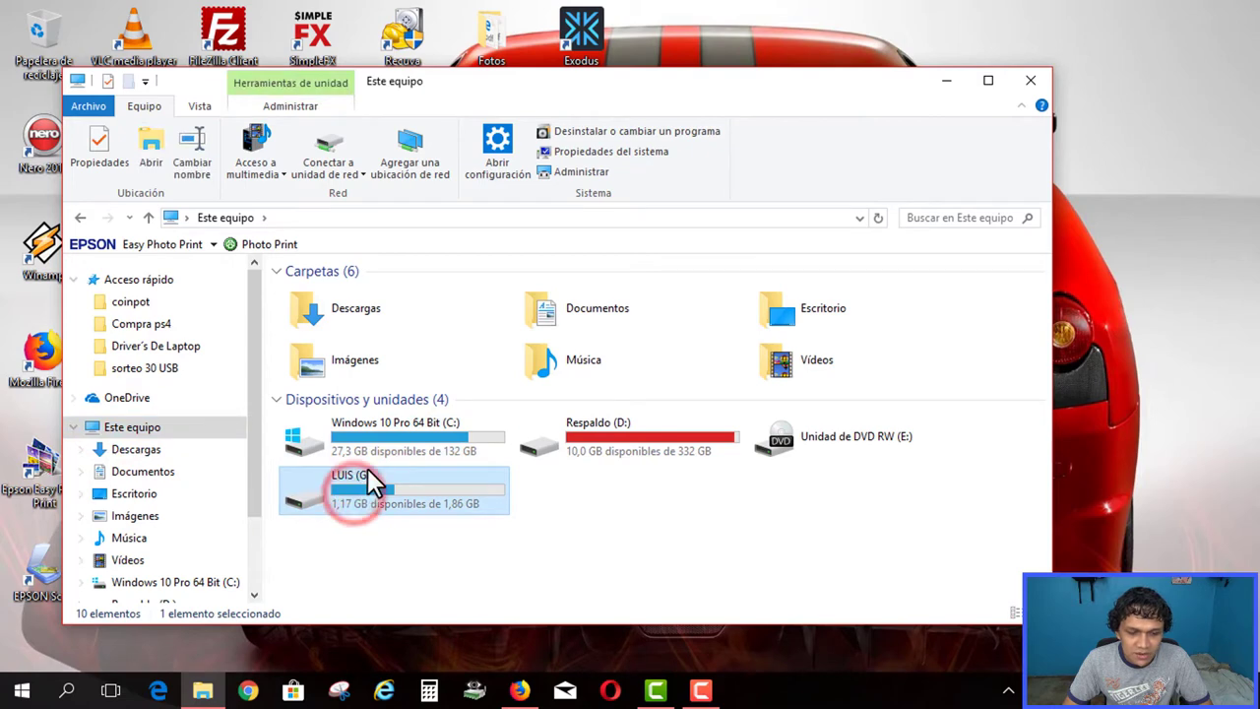
click(351, 488)
double_click(351, 487)
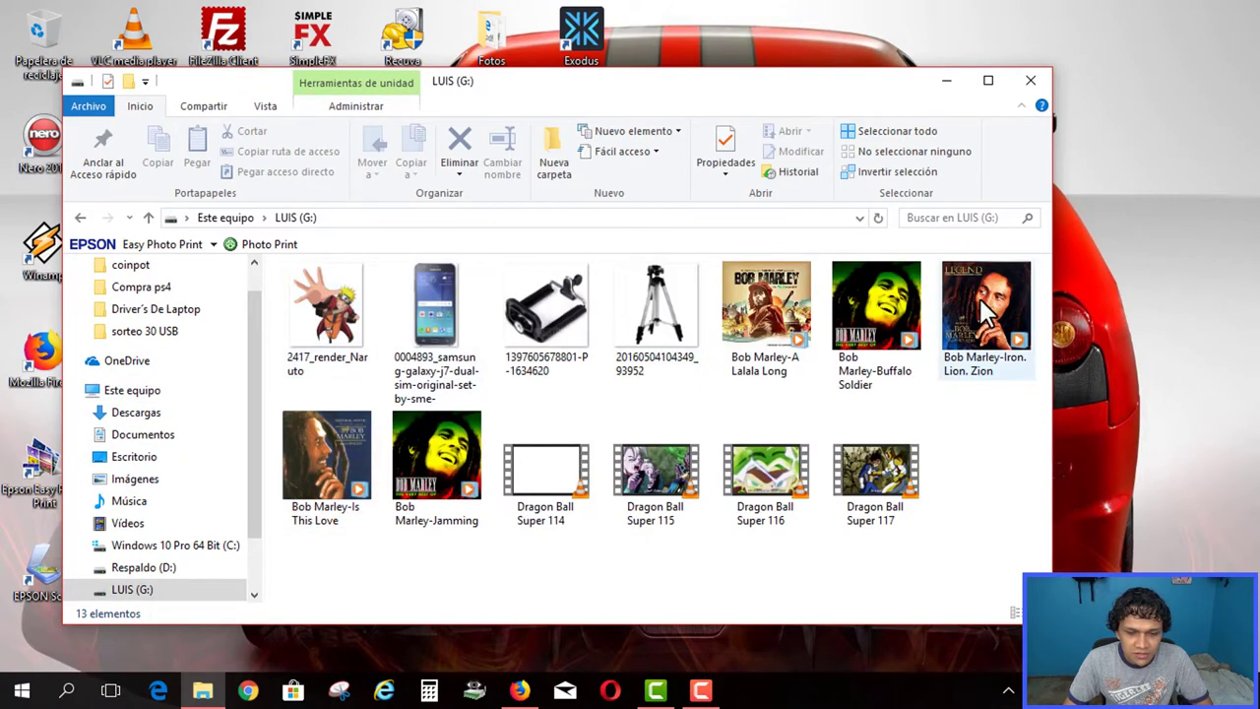
Point out the Dragon Ball Super 114 to 117 videos on drive G: and return to Este equipo
drag(537, 543, 876, 483)
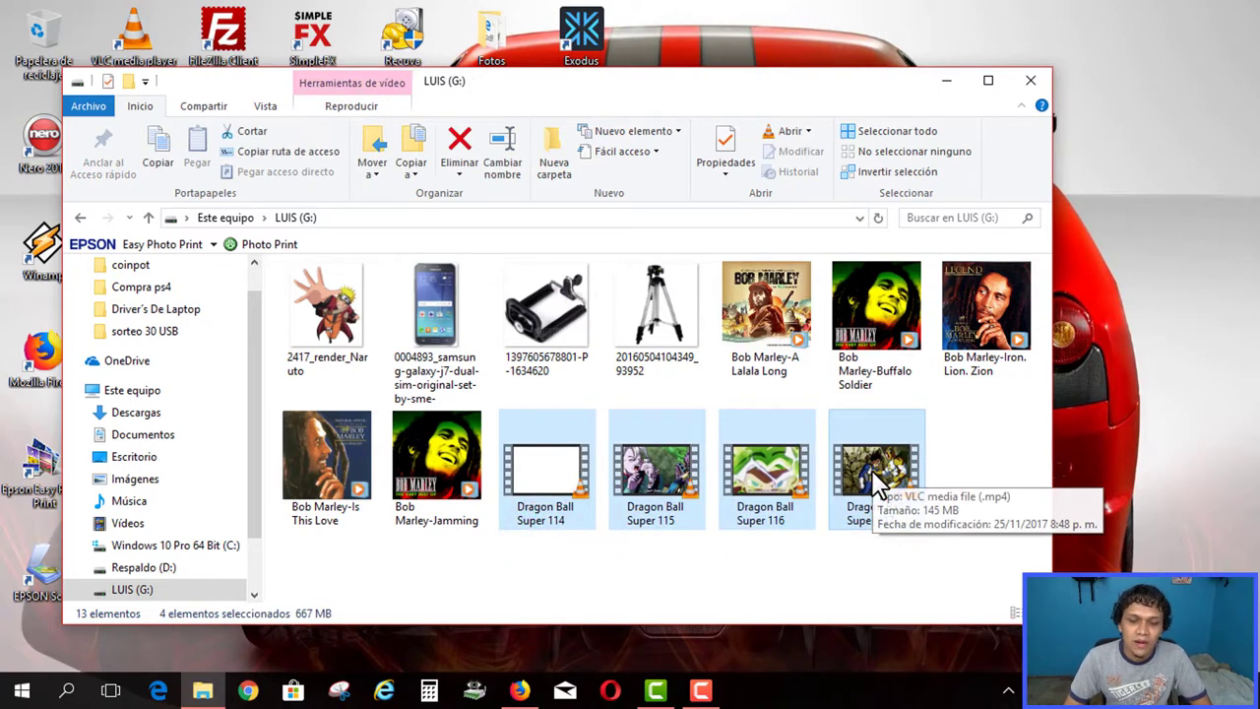
click(473, 543)
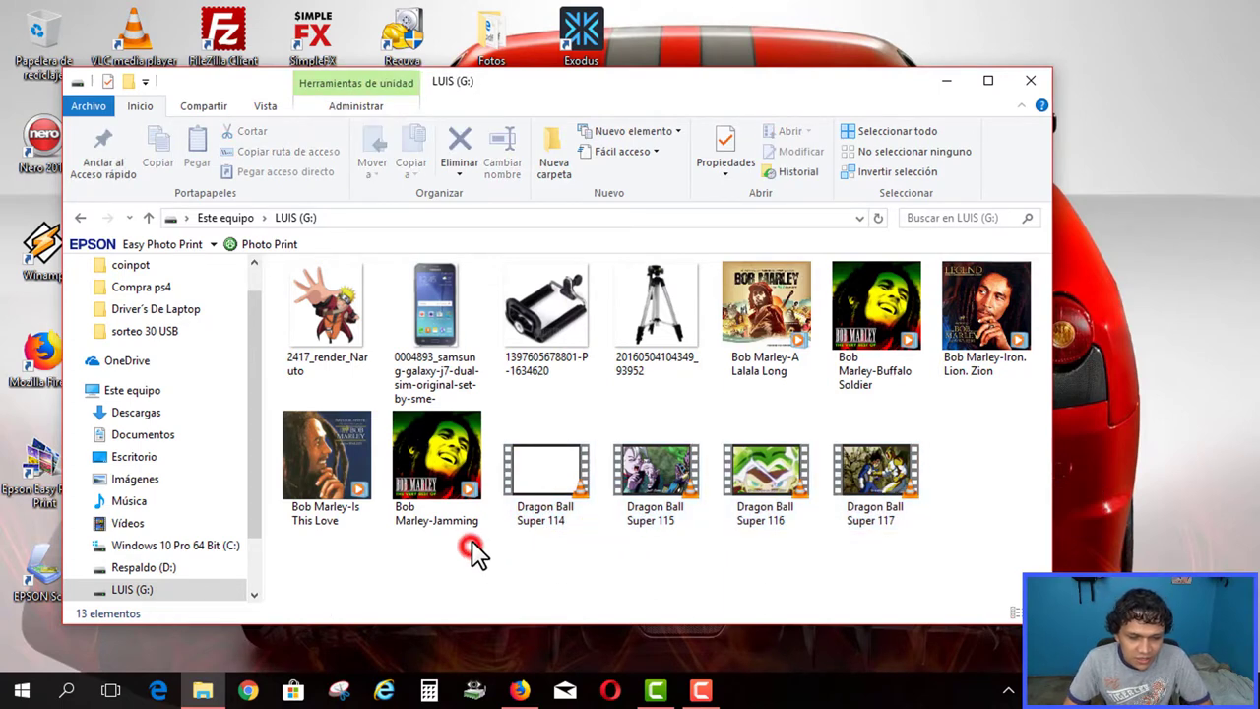
click(83, 220)
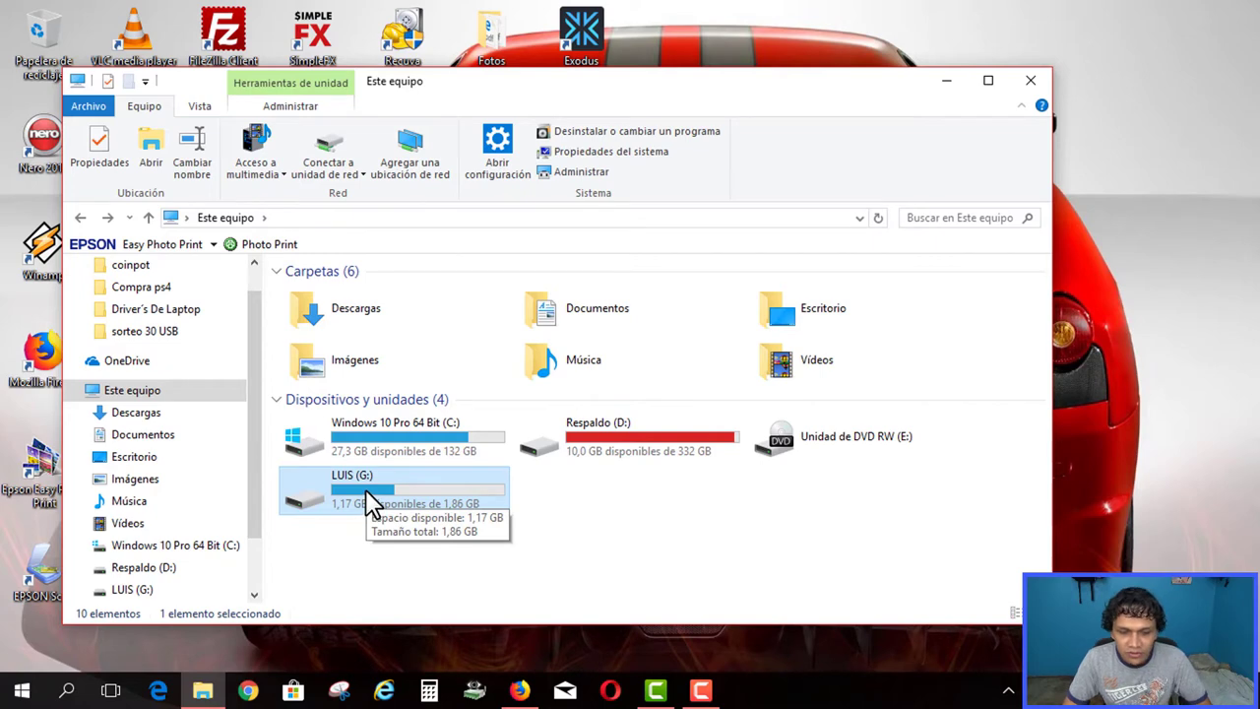
Open the format settings for drive G: and review the file system options, keeping FAT (predeterminado)
right_click(379, 585)
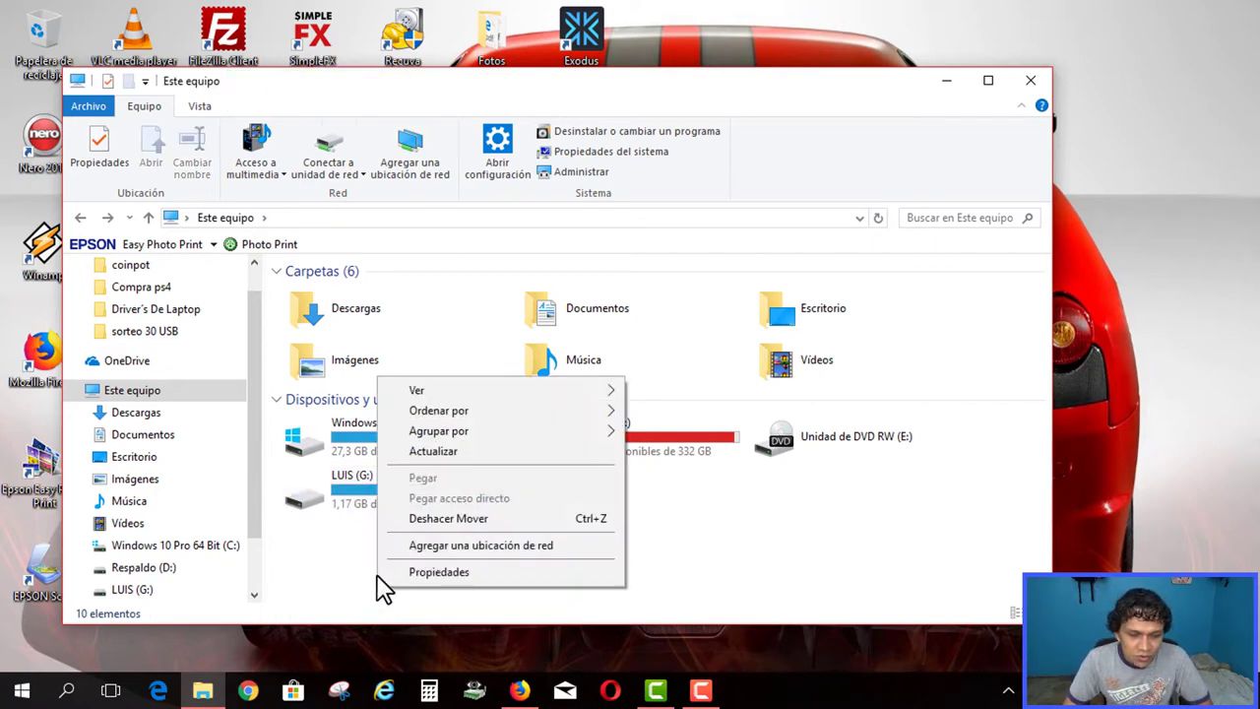
click(312, 571)
right_click(362, 497)
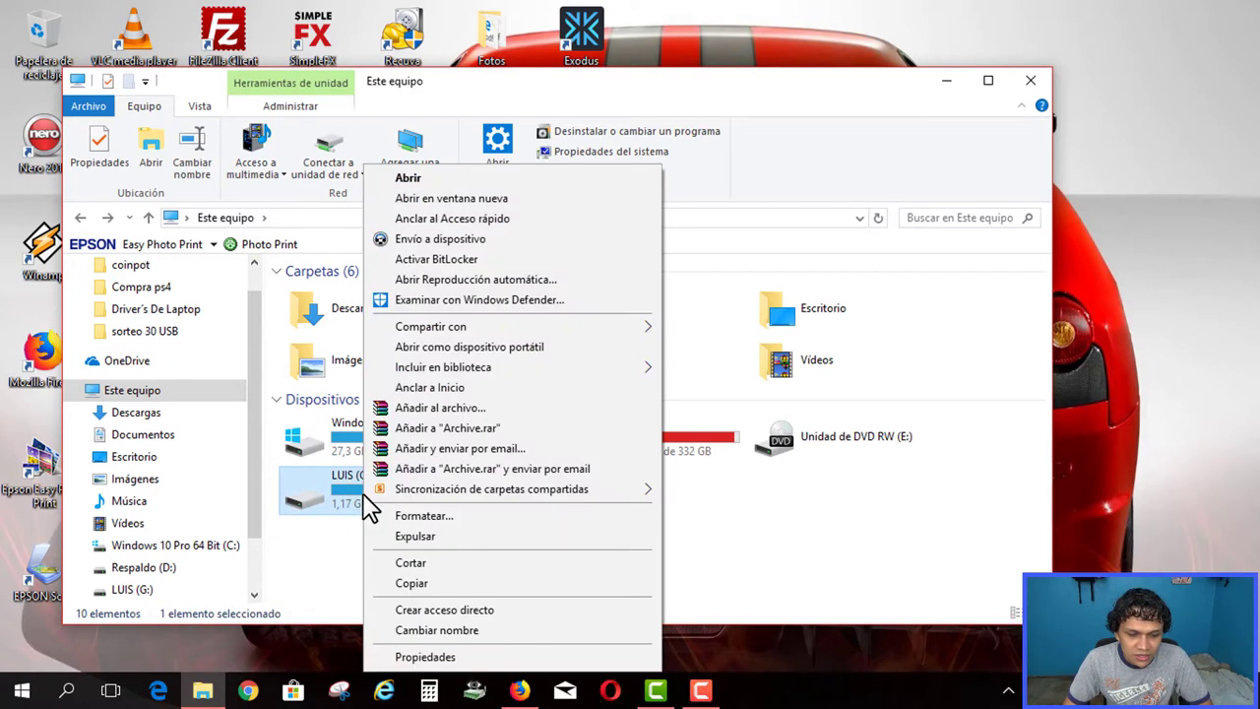
click(436, 515)
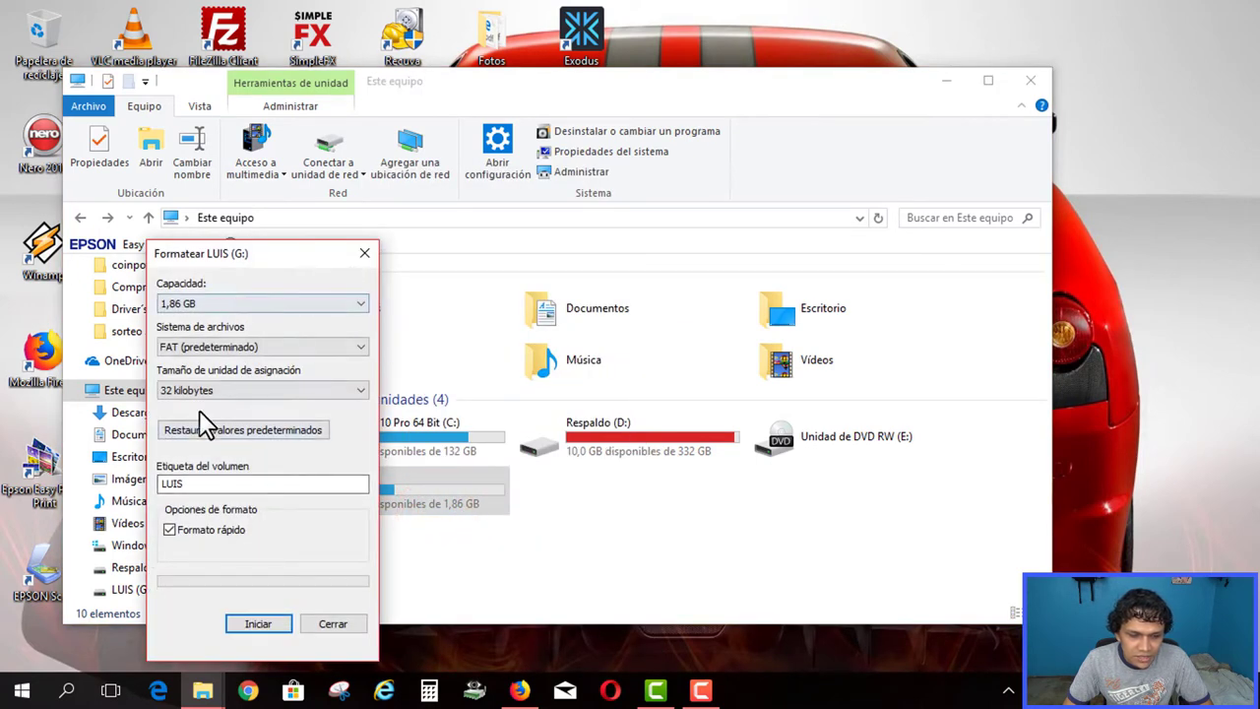
click(216, 346)
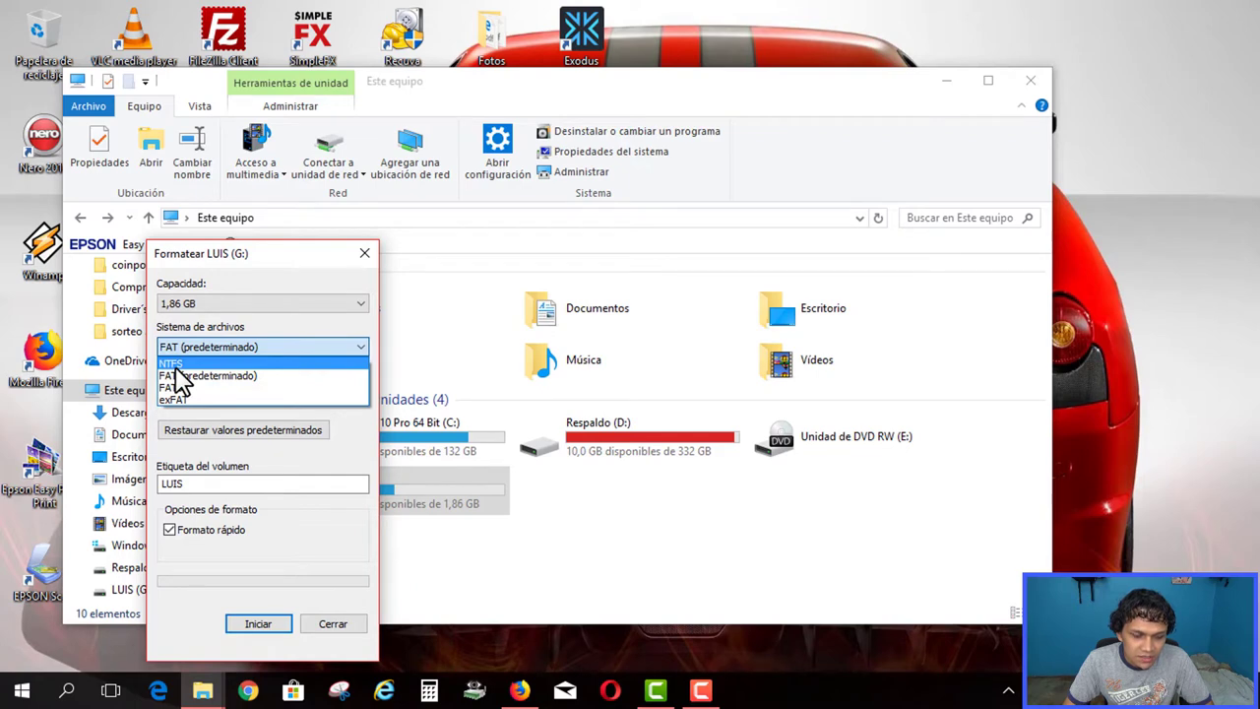
click(258, 484)
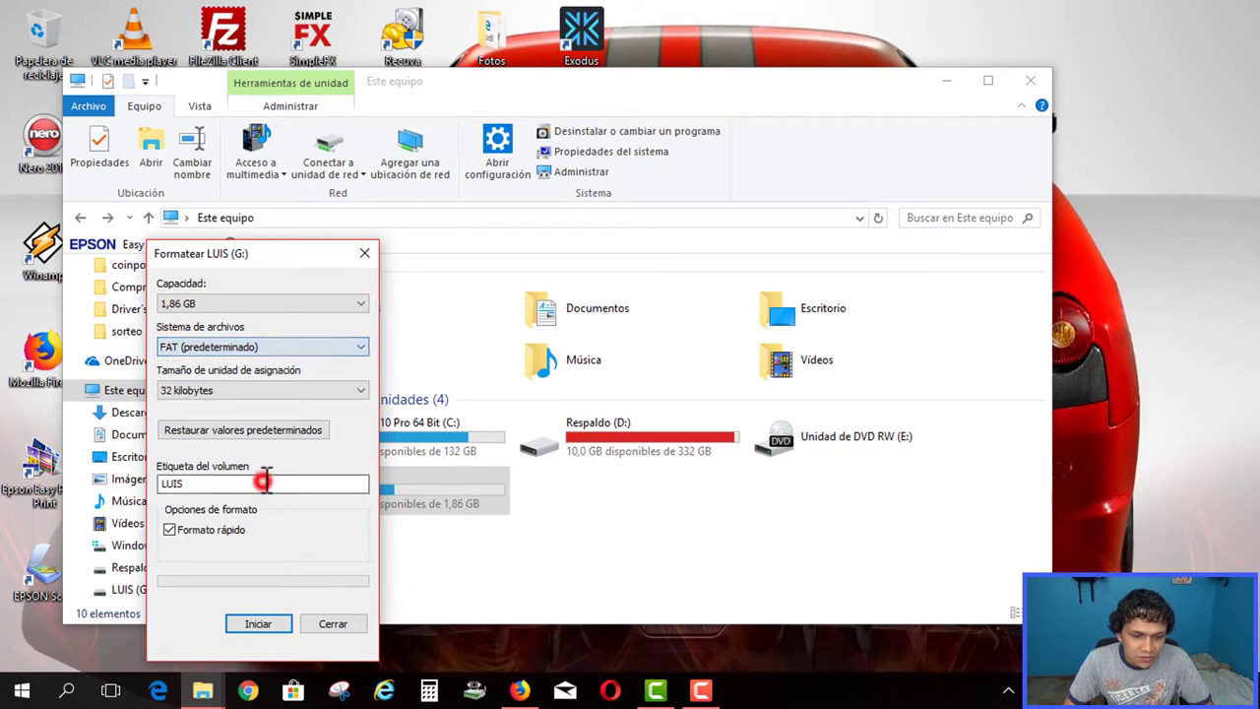
click(220, 351)
click(315, 537)
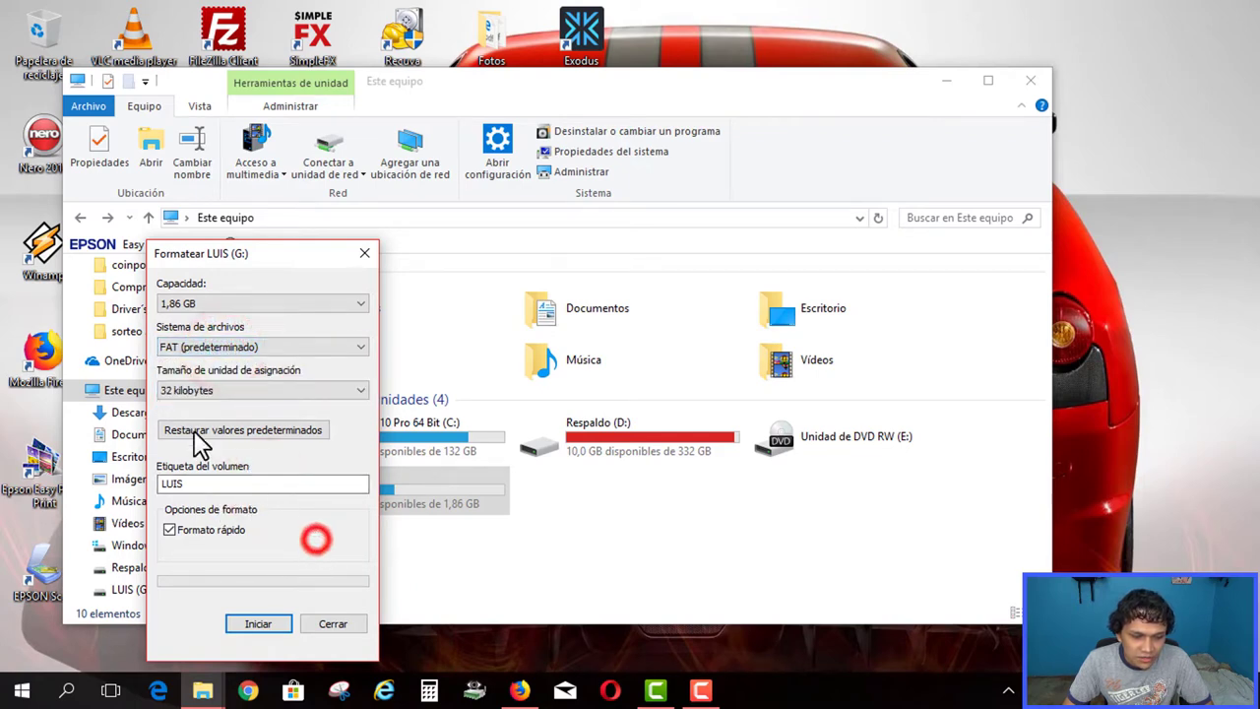
Run the quick format of drive G: with FAT and 32 kilobytes allocation units, and close the format dialog
click(256, 626)
click(729, 344)
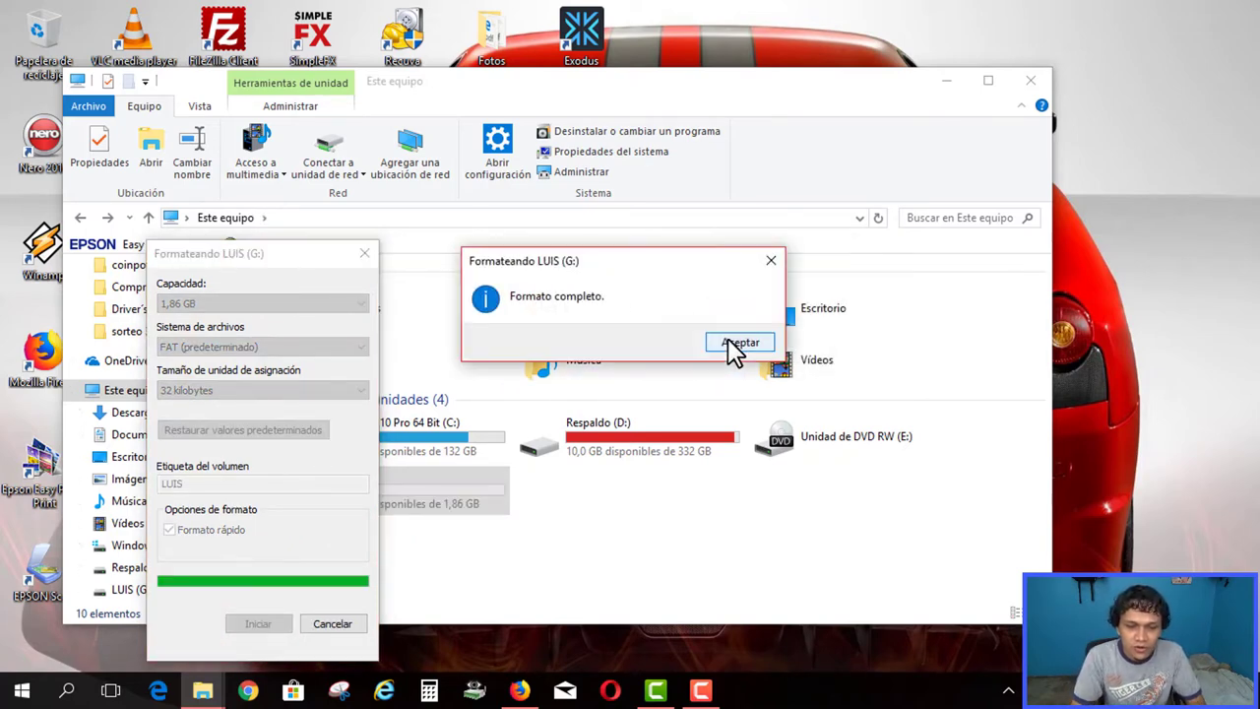
click(733, 342)
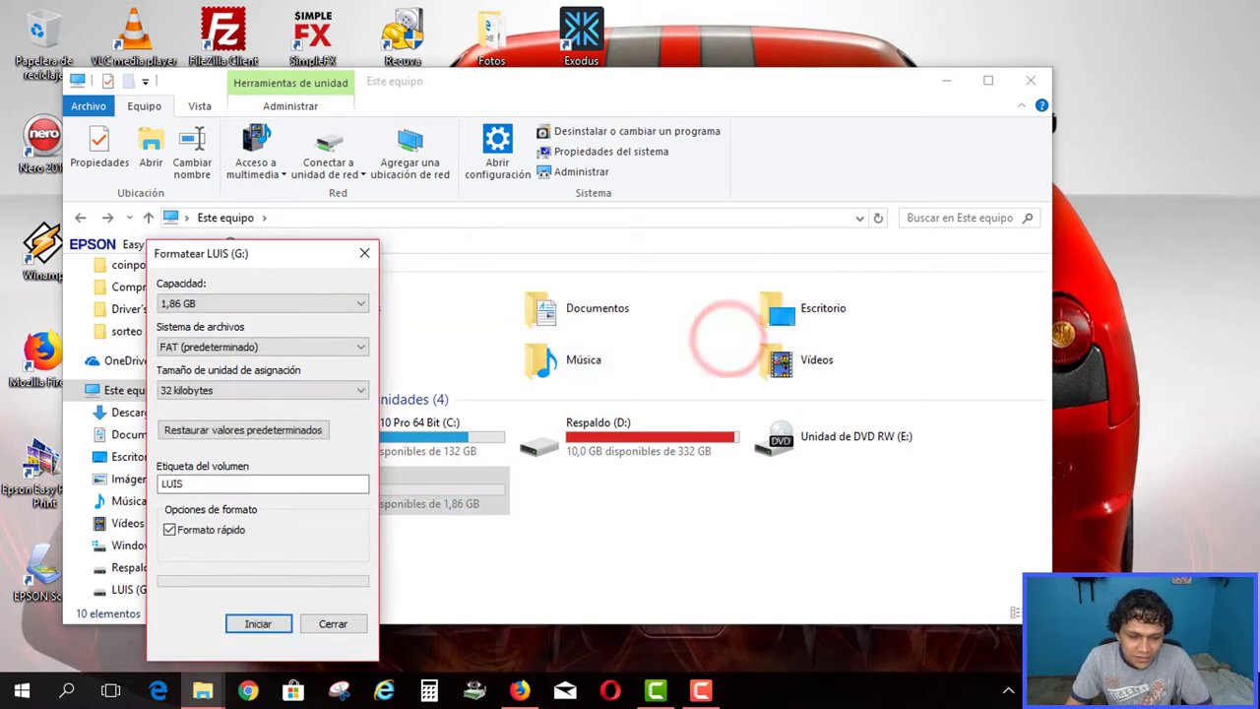
click(325, 630)
Open the formatted drive G: to check its contents, and close File Explorer
double_click(407, 503)
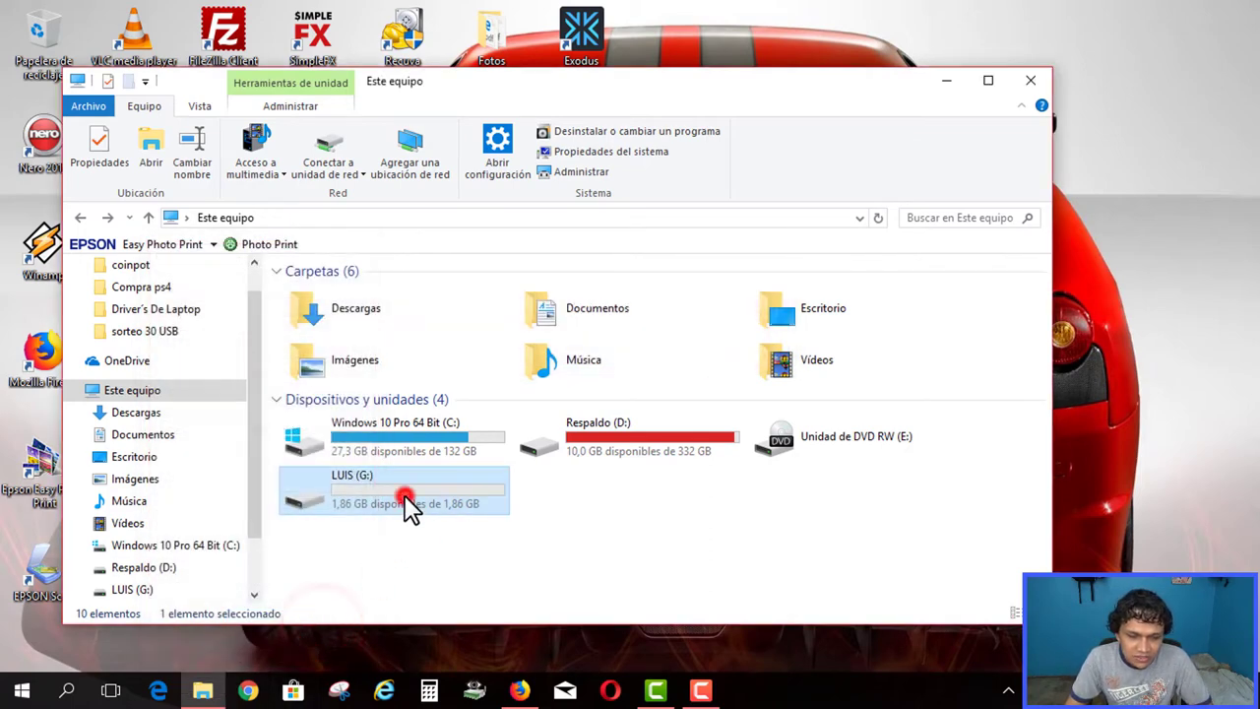
click(752, 359)
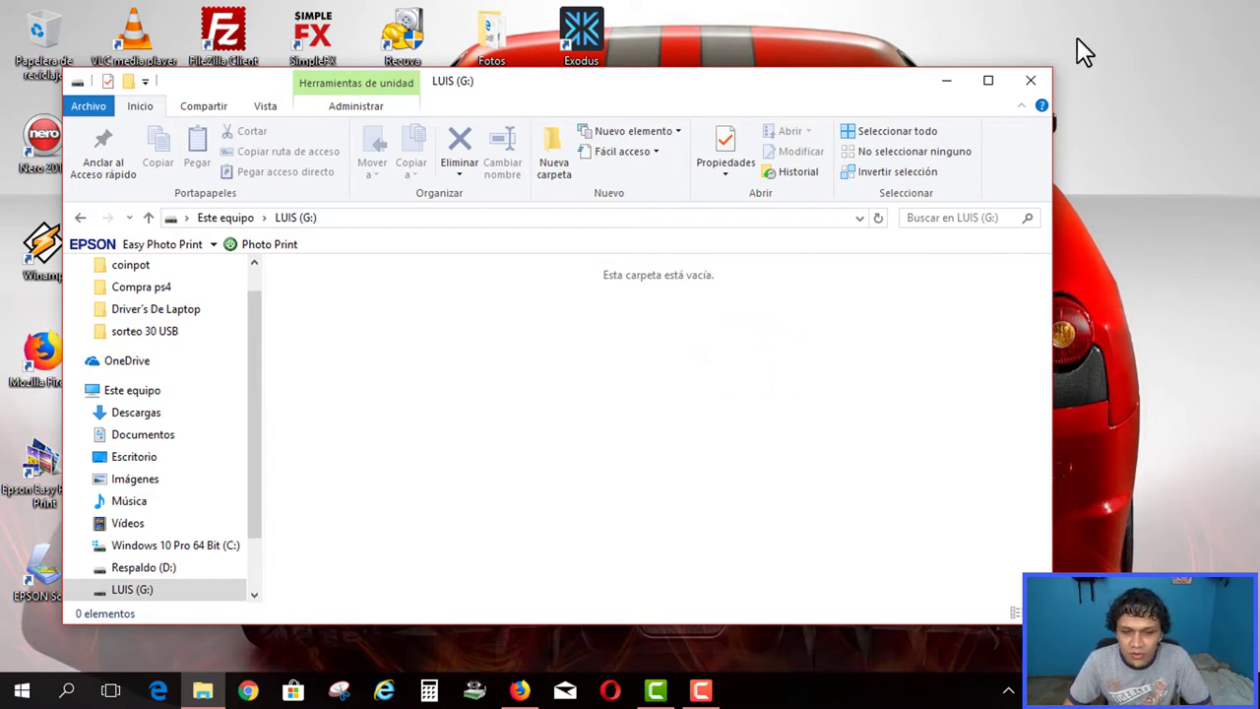
click(1030, 80)
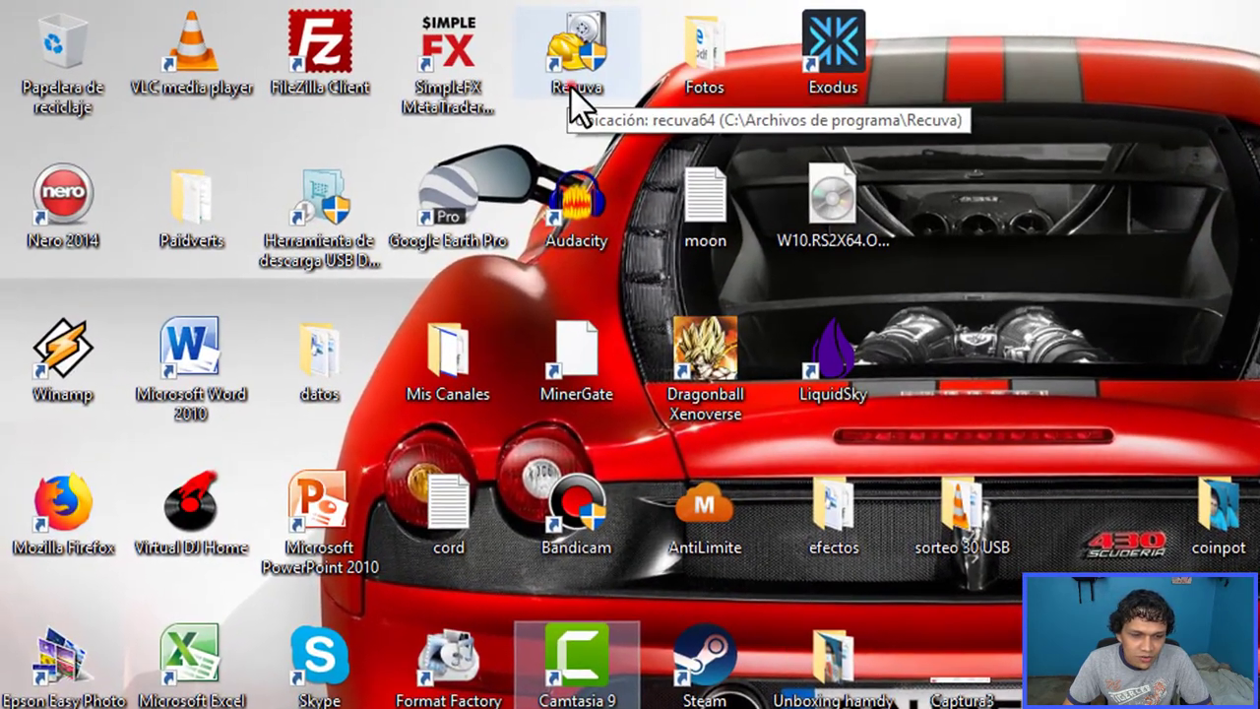
Launch Recuva and set its wizard to look for all file types (Otros)
double_click(571, 85)
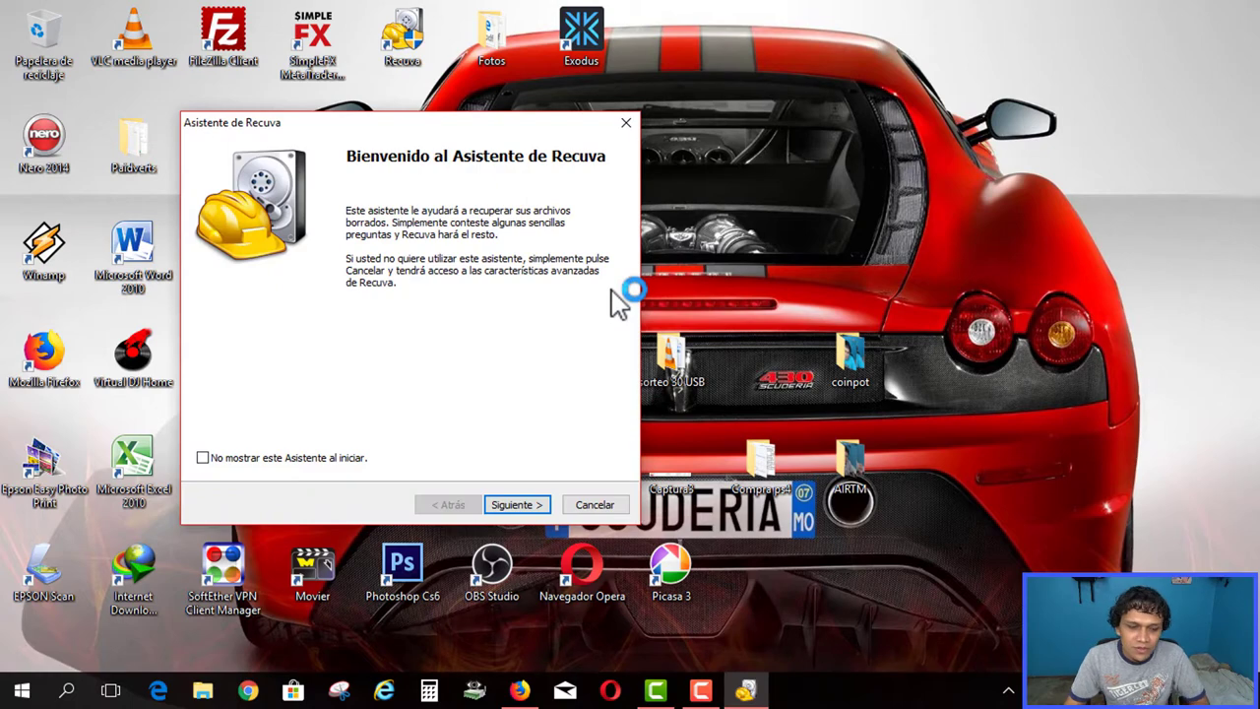
click(538, 509)
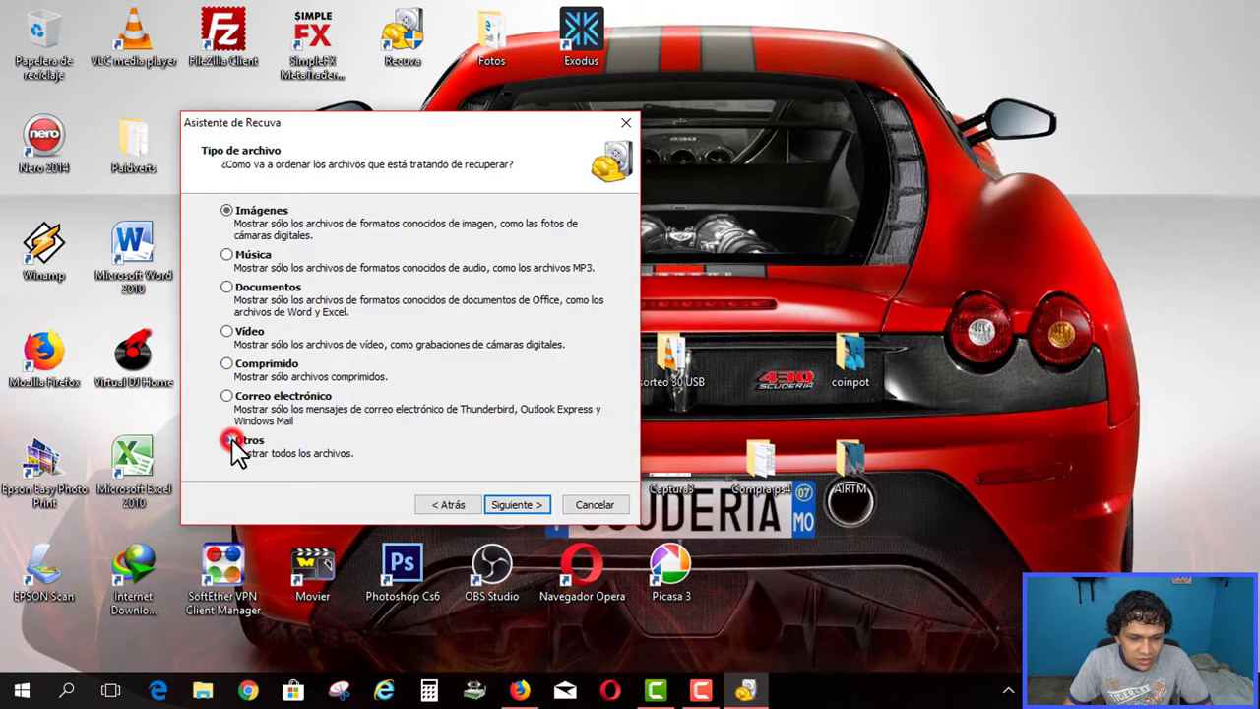
click(229, 440)
click(517, 504)
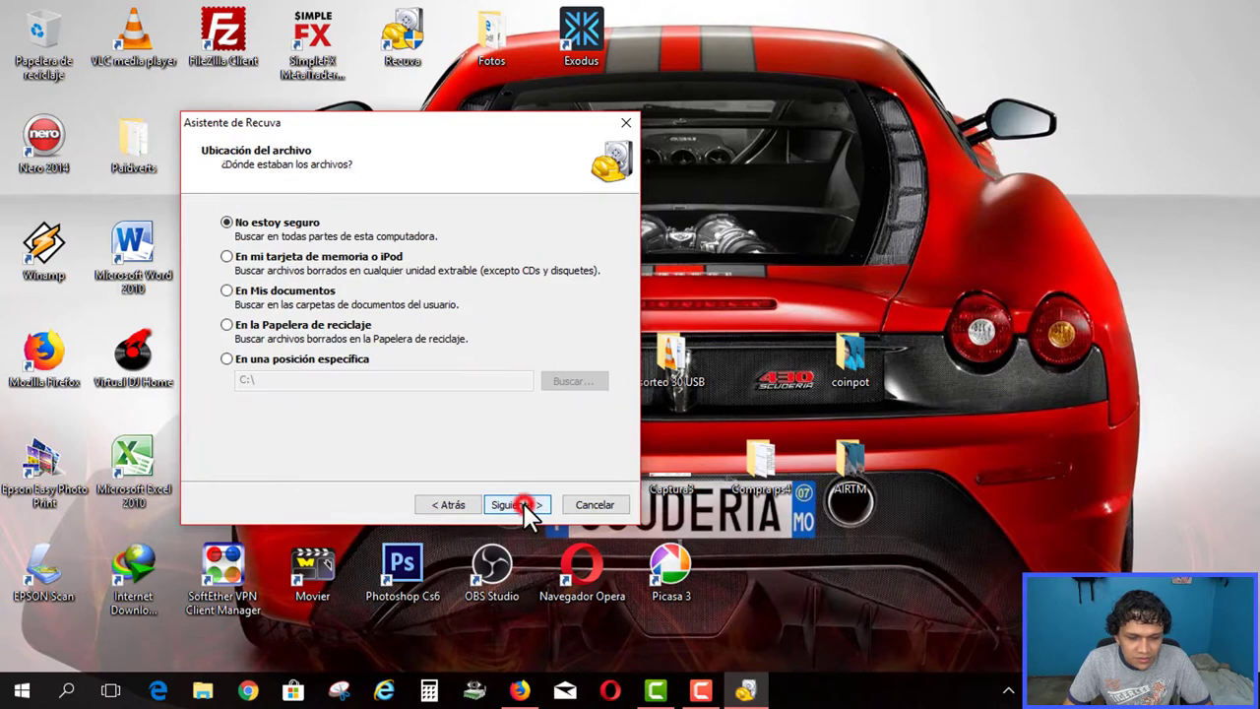
Set the Recuva search location to the specific position G:\
click(234, 363)
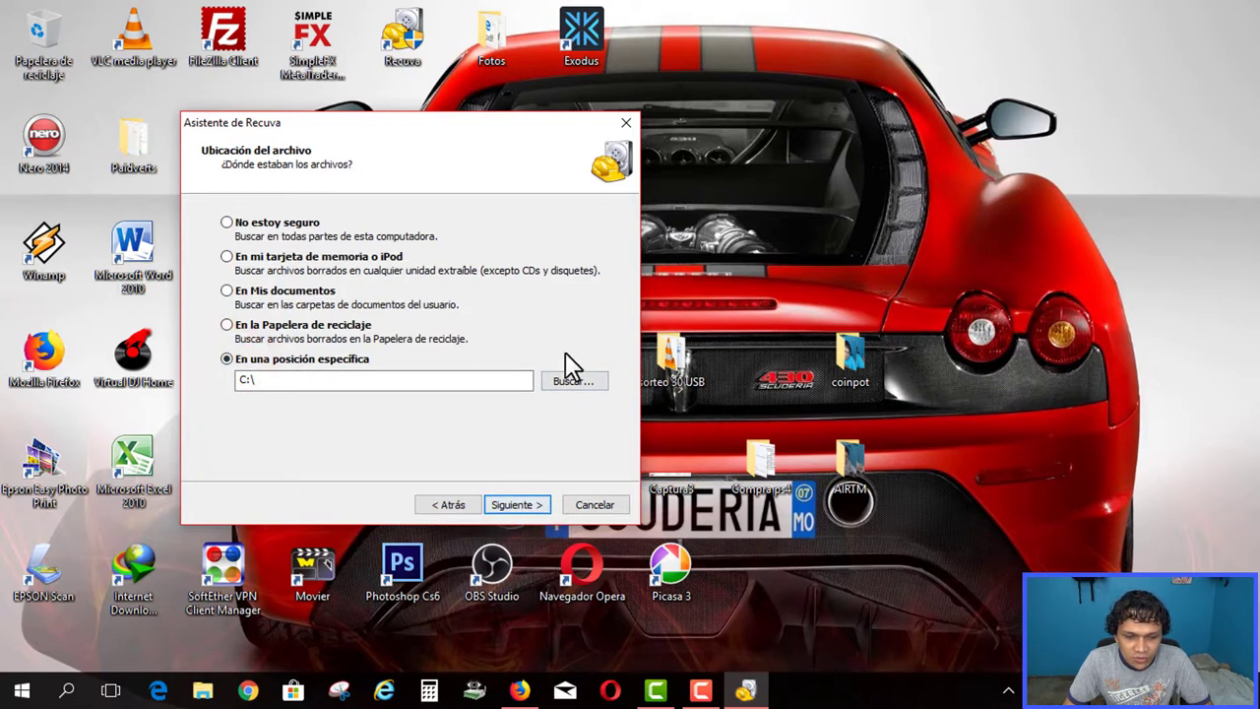
click(572, 384)
scroll(576, 374, down, 5)
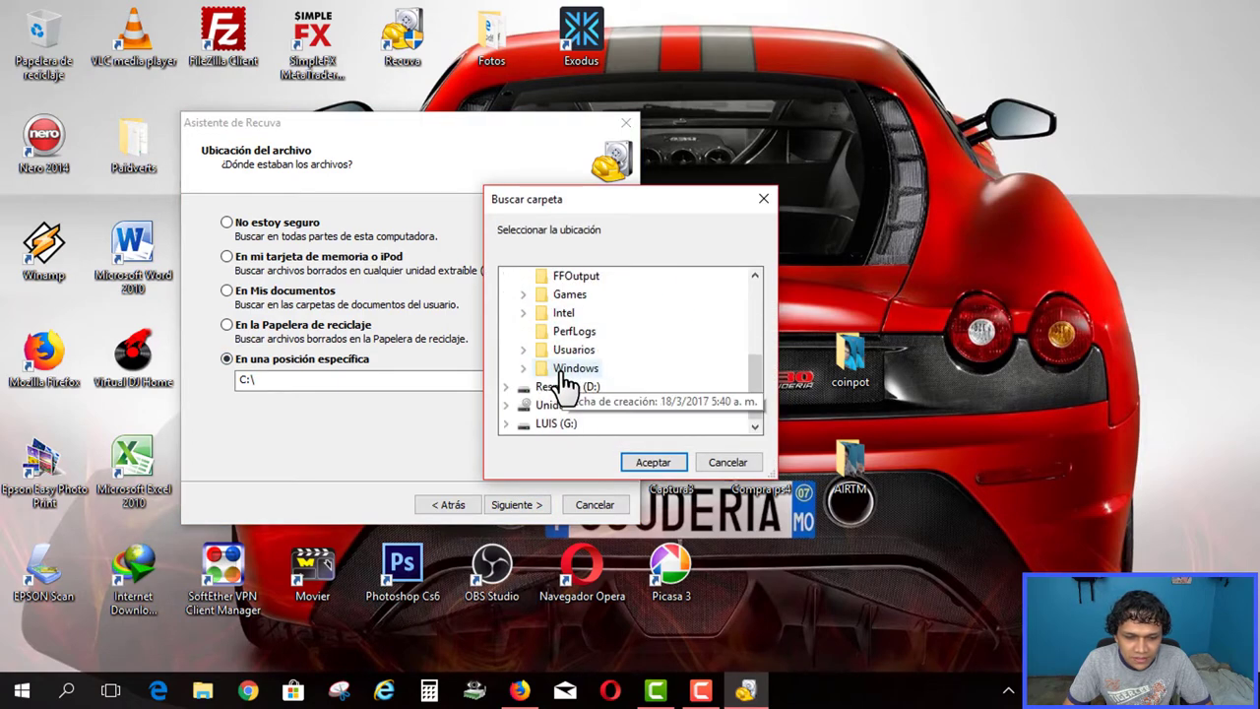
click(554, 426)
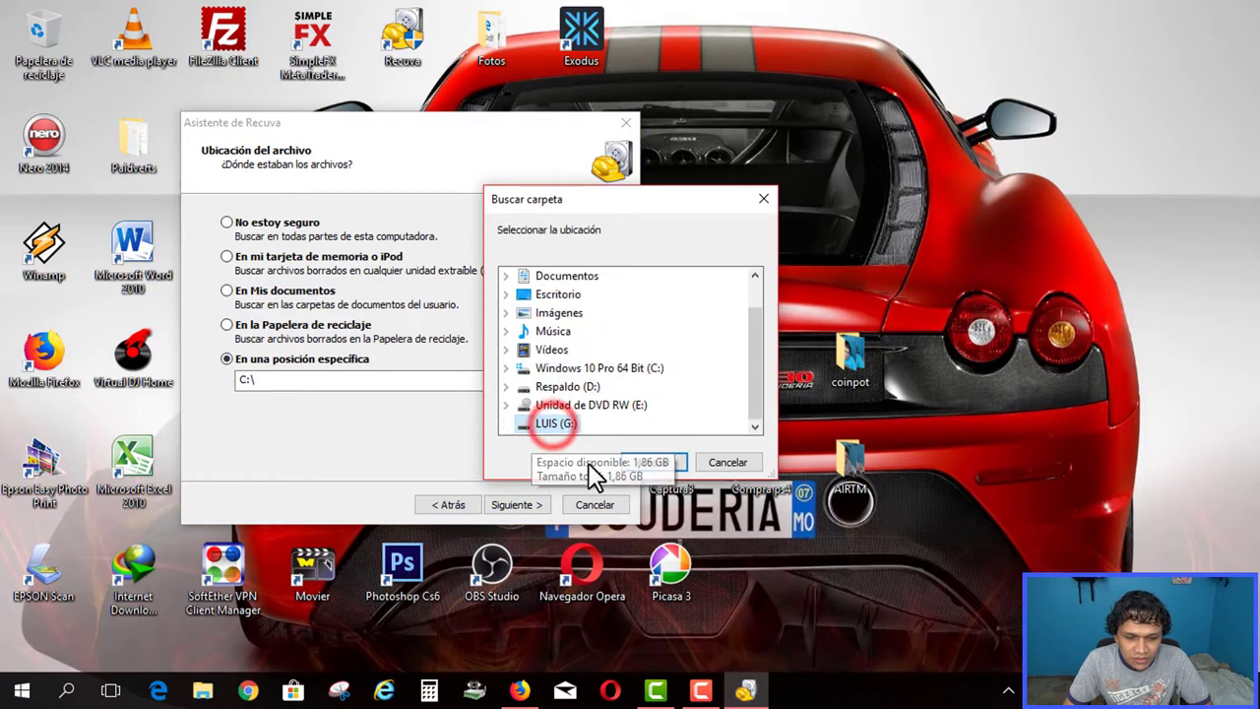
click(632, 468)
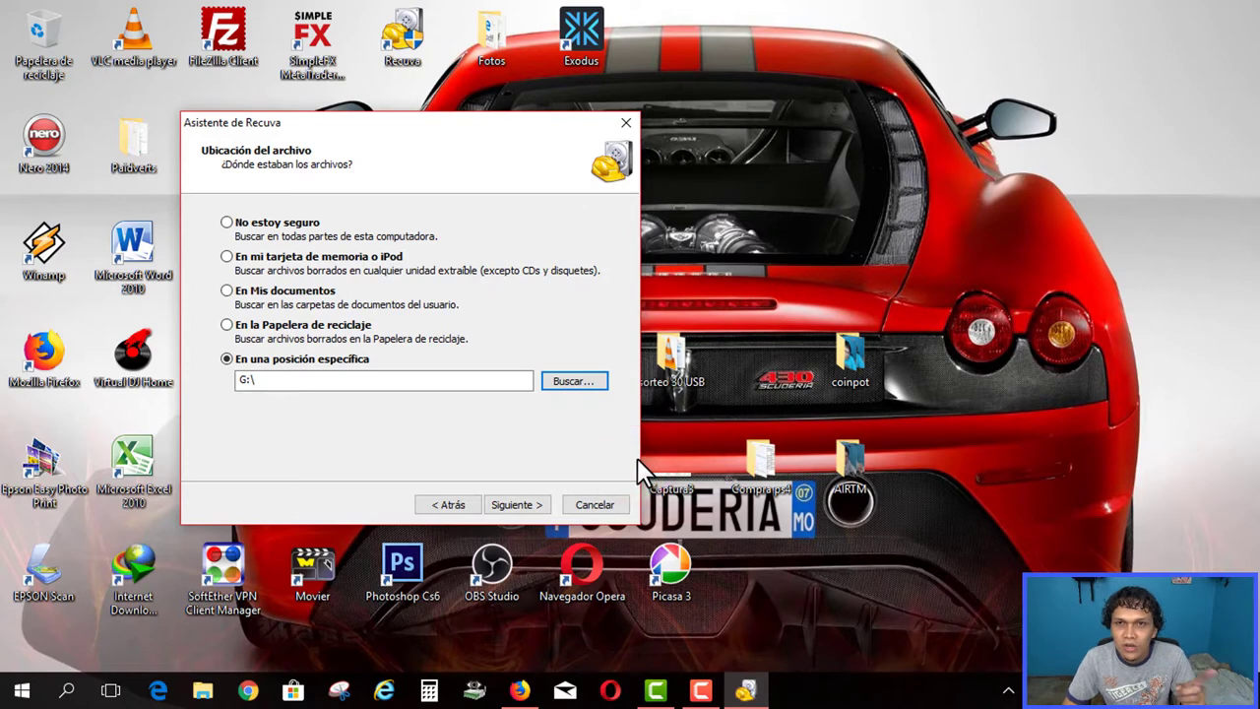
Enable the deep scan (Activar escaneo profundo) and start searching drive G: for deleted files
click(513, 502)
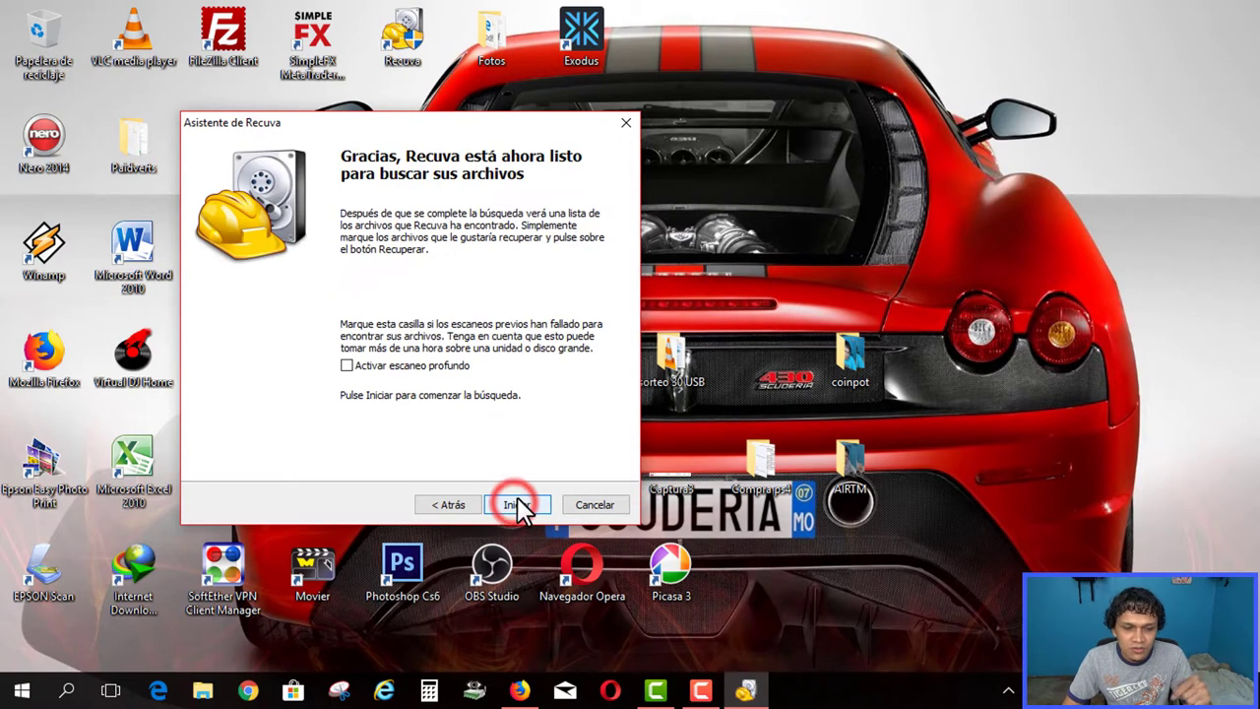
click(346, 365)
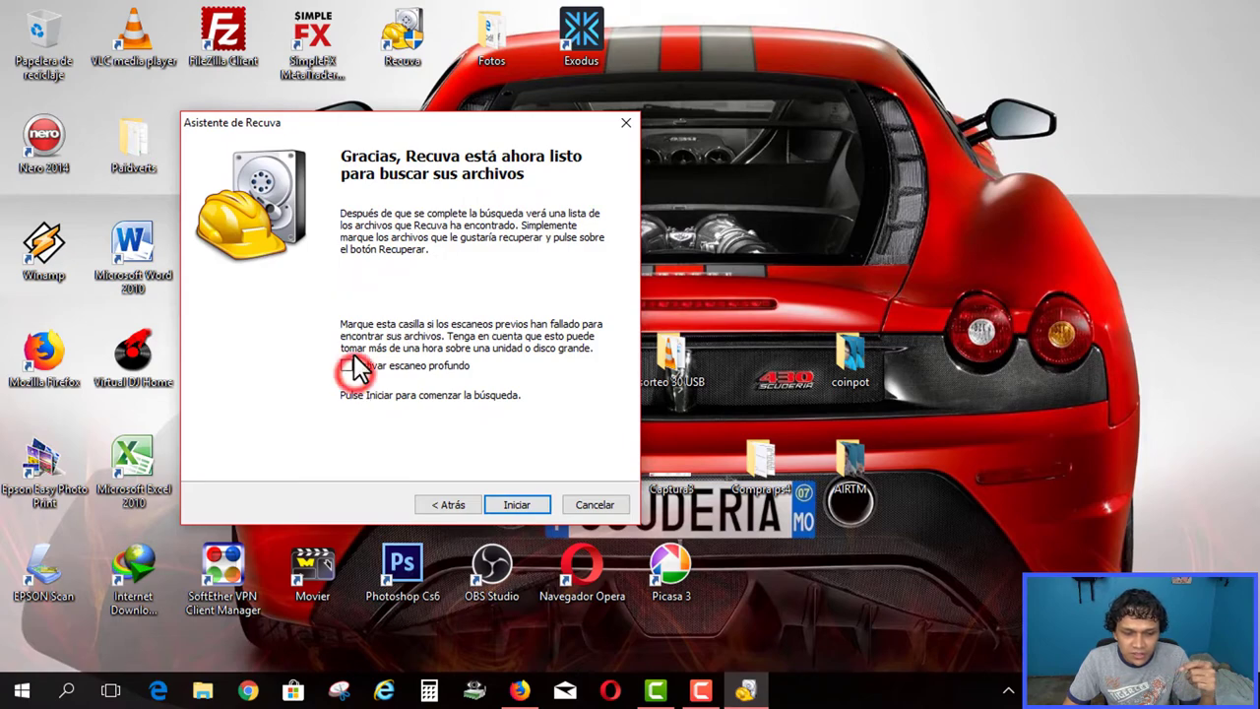
click(518, 506)
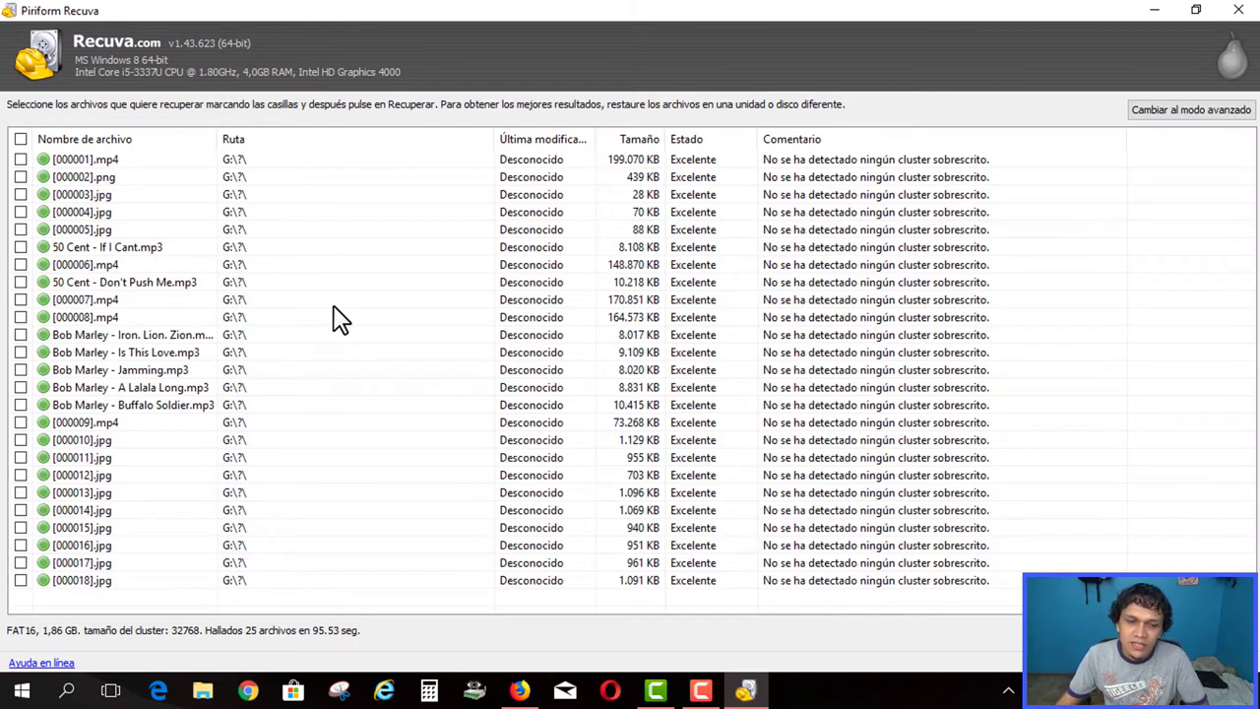
Review the recoverable files, mark all of them in the list, and close Recuva without recovering any
click(83, 158)
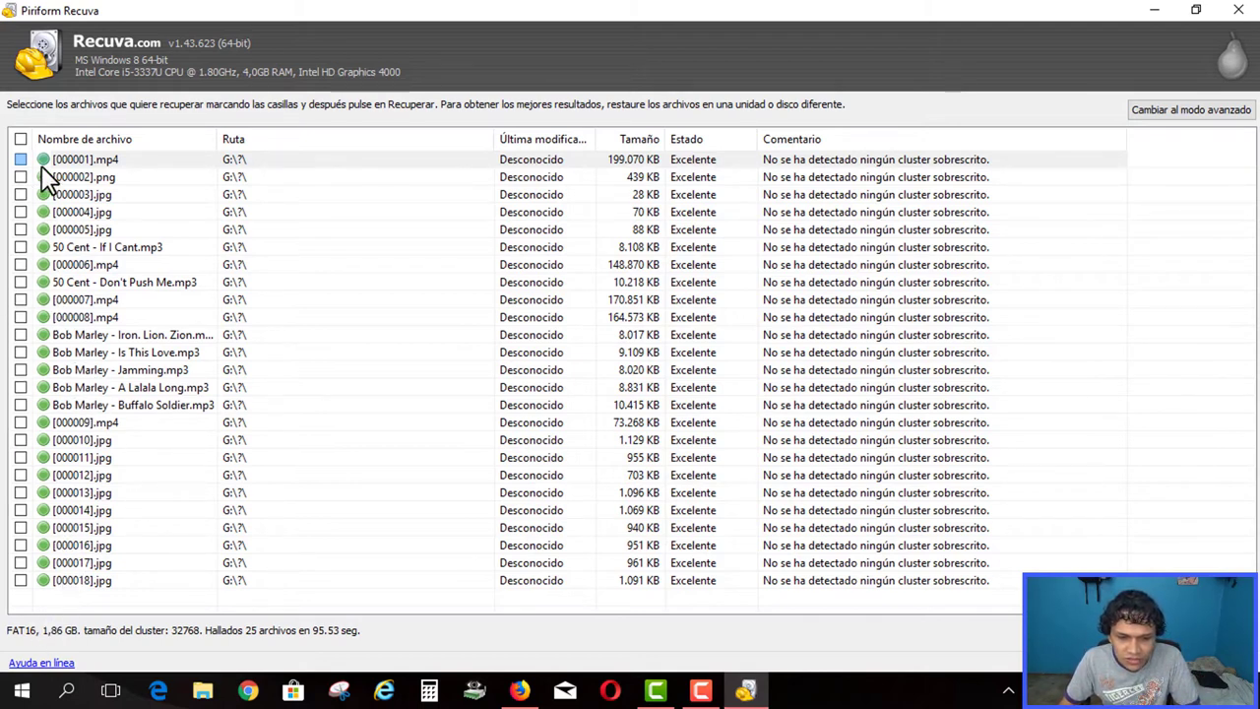
click(22, 140)
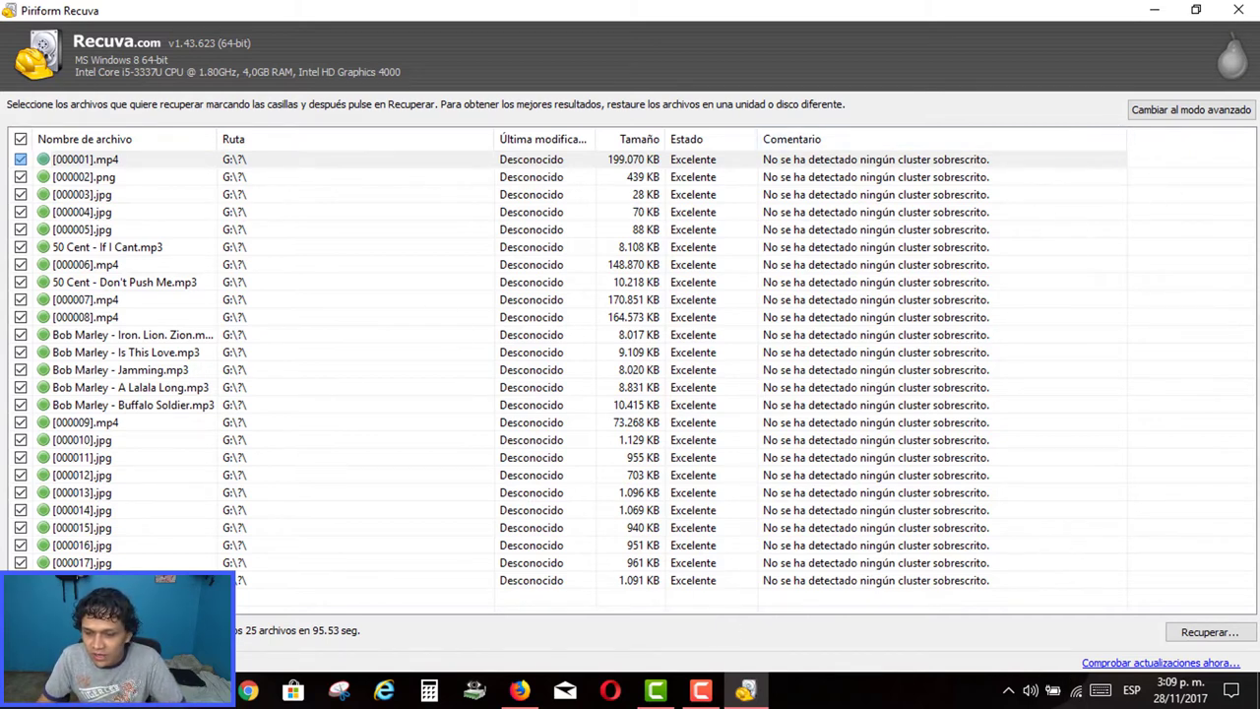
click(1238, 9)
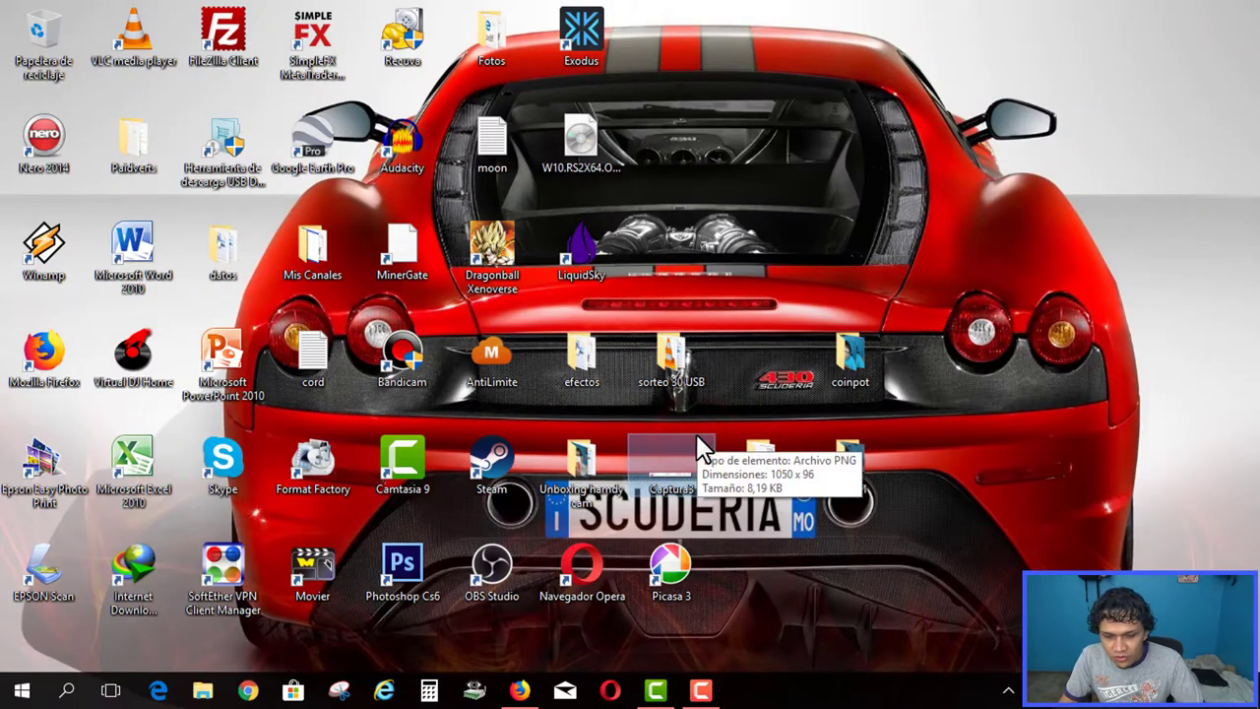
Reopen drive G: in File Explorer to check its contents, and close the window
click(187, 695)
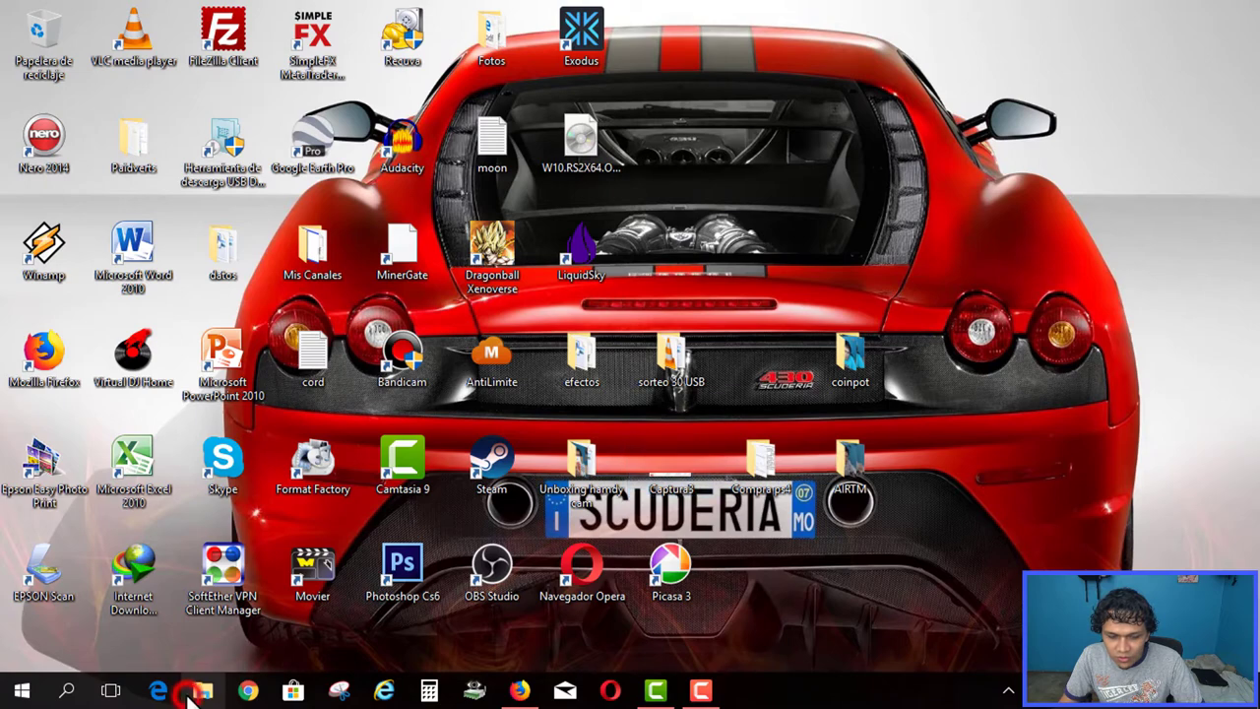
scroll(158, 562, down, 1)
click(123, 569)
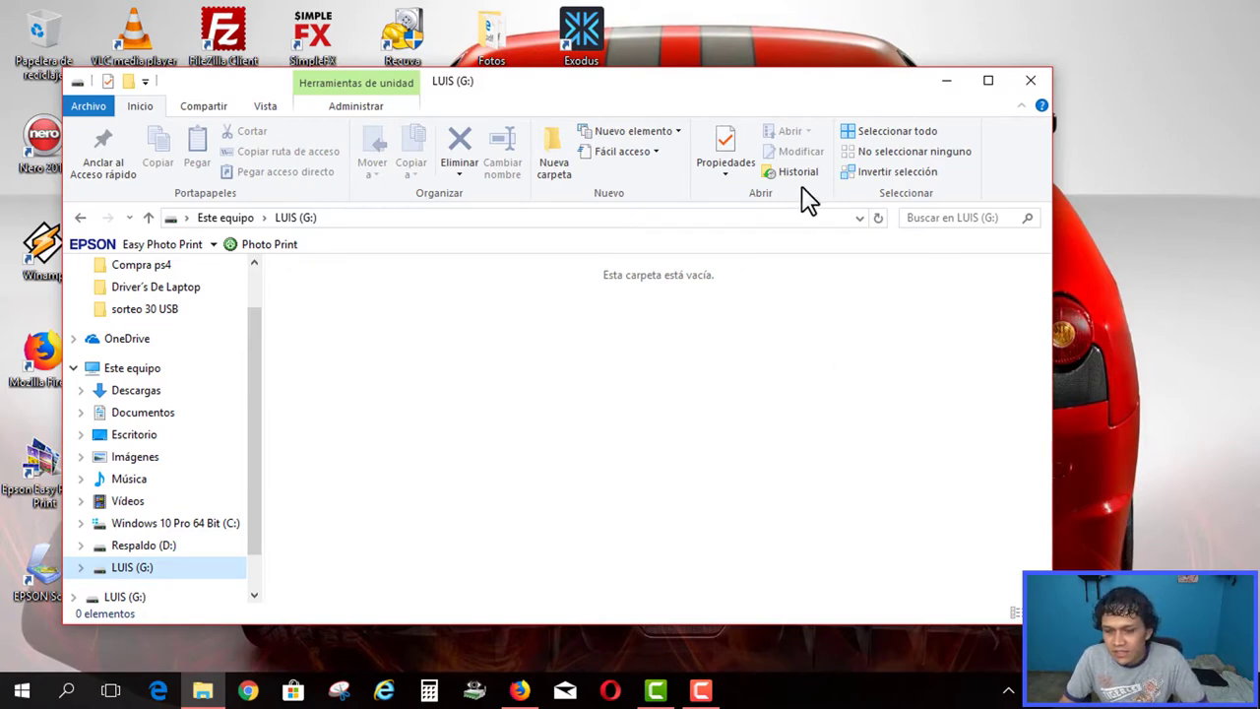
click(1031, 83)
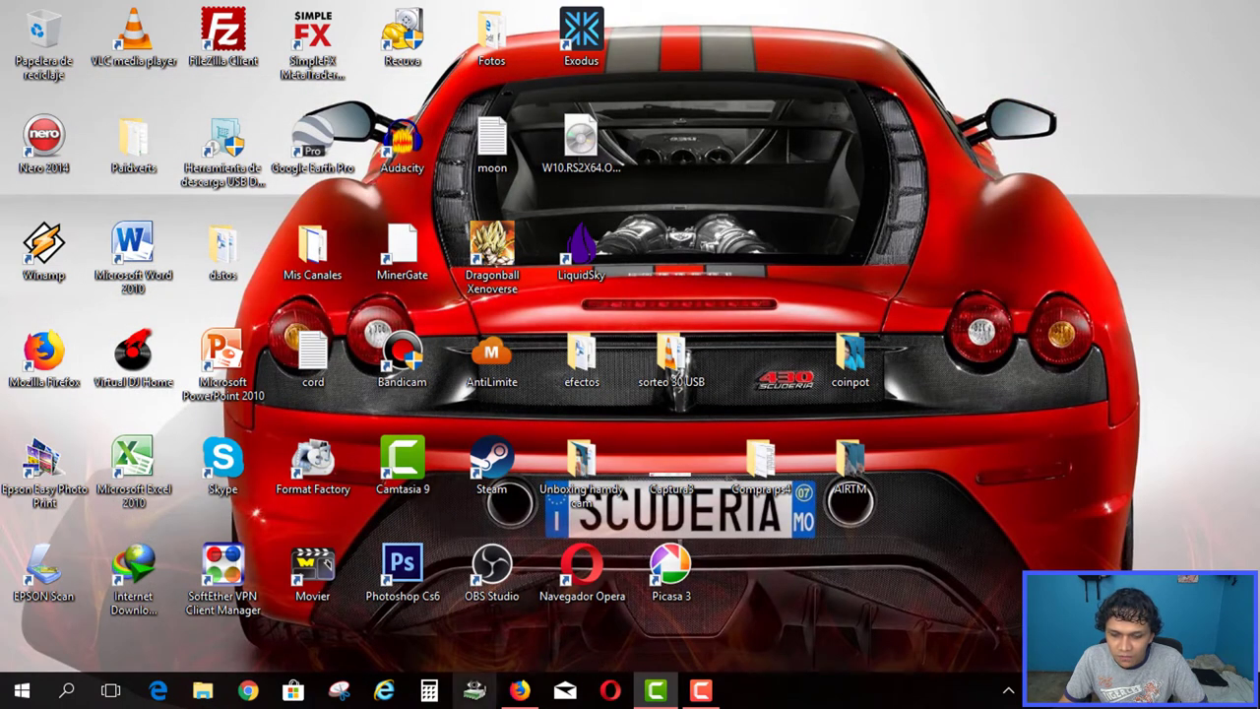
Switch to Firefox and review the description and features of Disk Wipe on the diskwipe.org home page
click(519, 690)
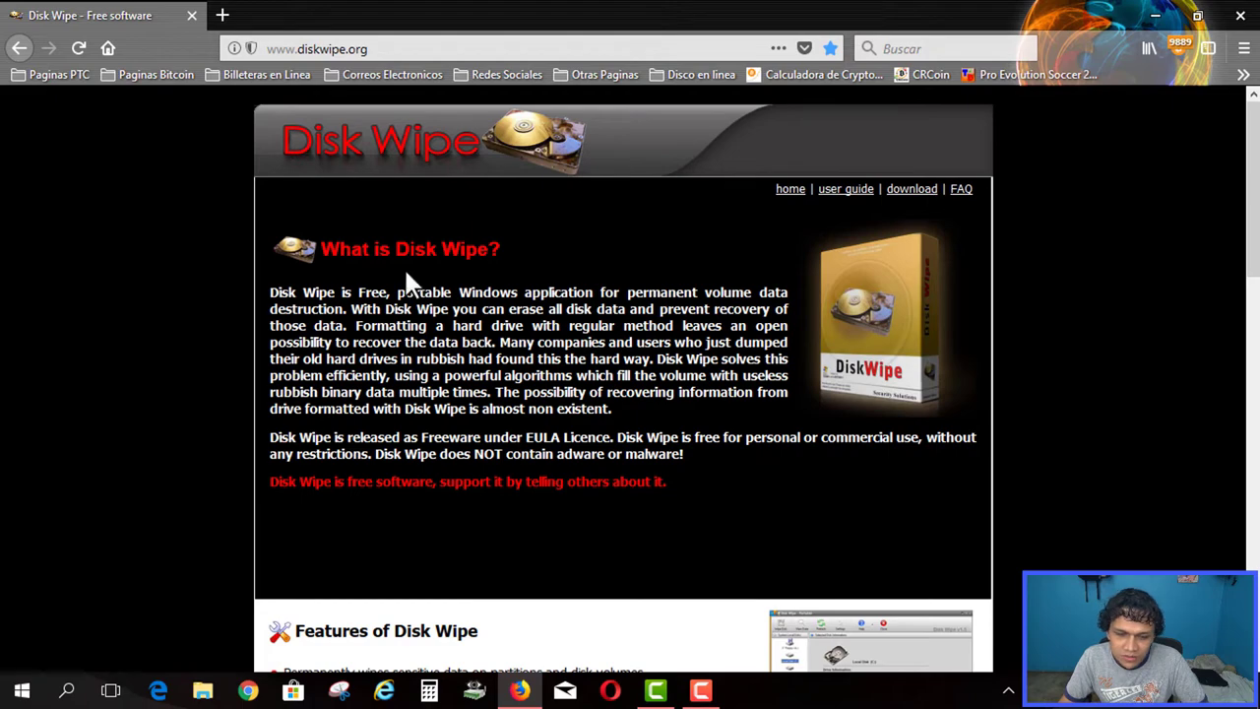
scroll(408, 259, down, 6)
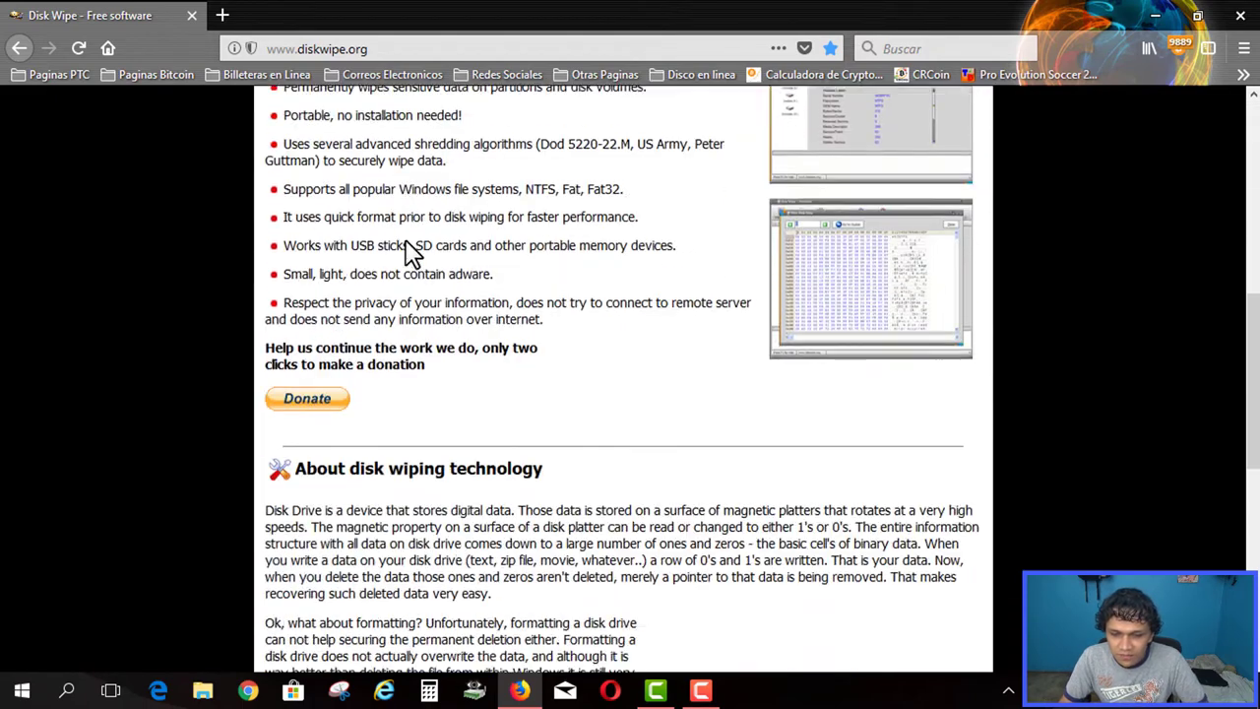
scroll(408, 247, down, 3)
scroll(408, 236, up, 2)
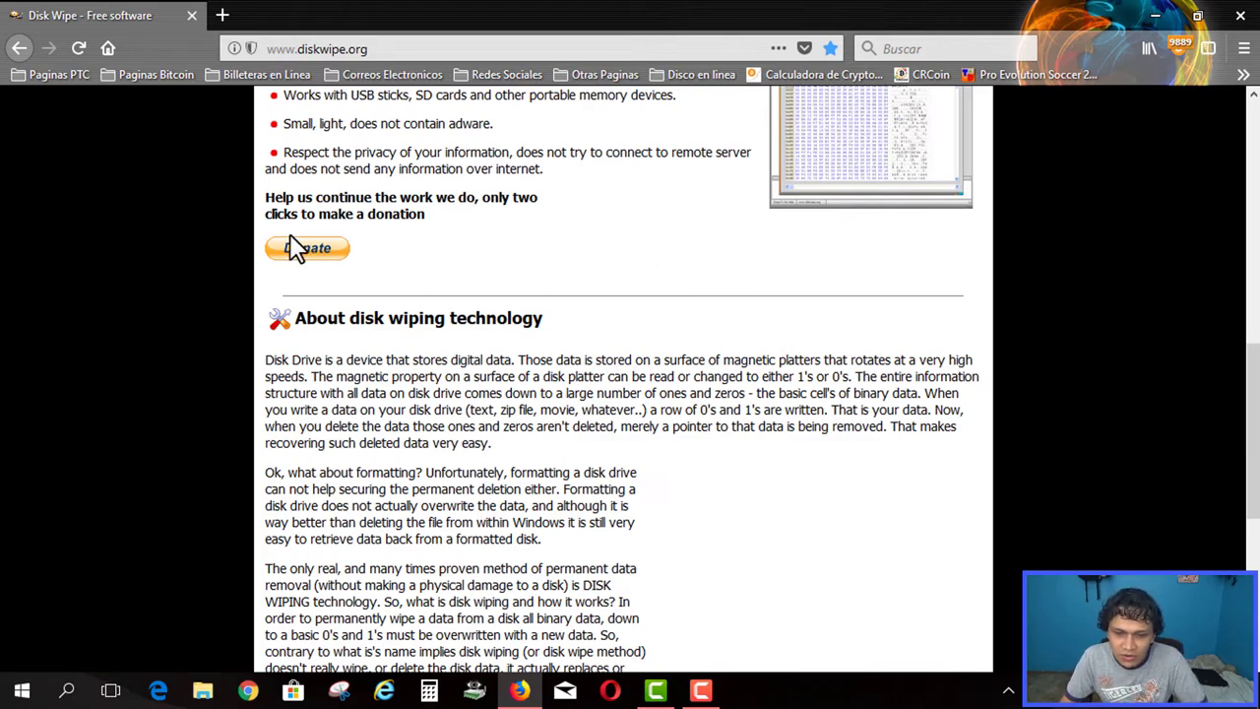
scroll(551, 281, up, 4)
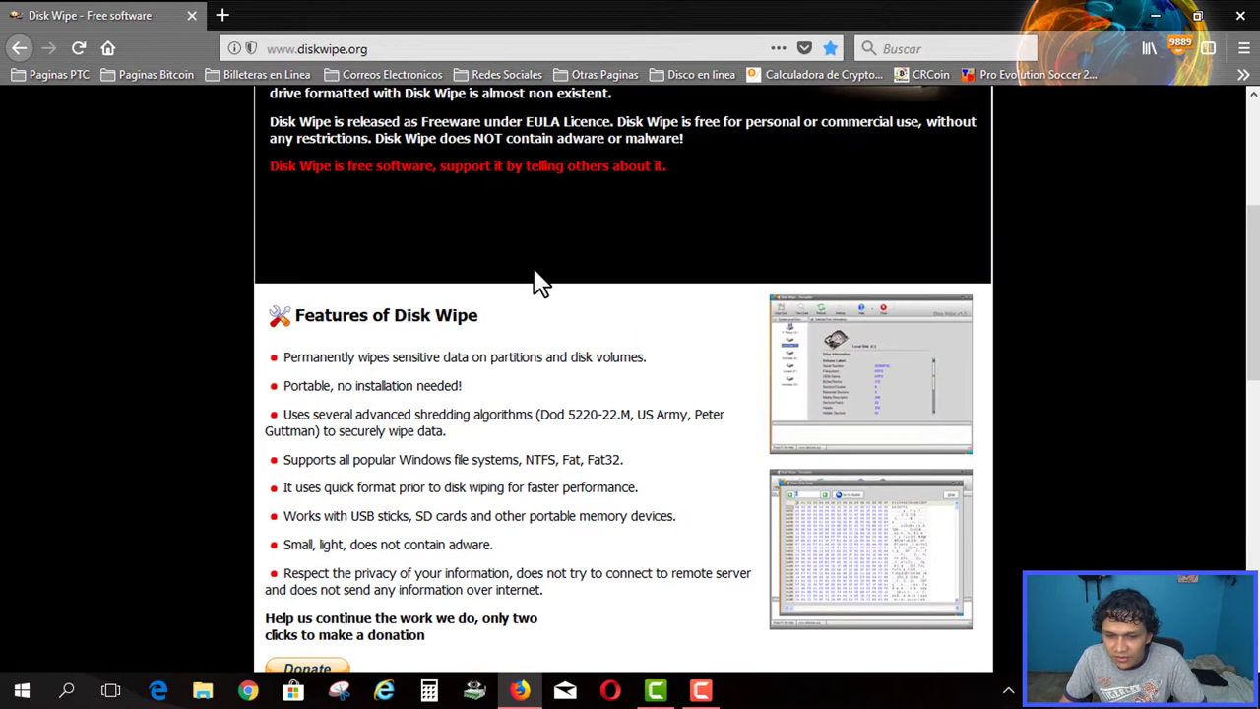
scroll(536, 246, up, 3)
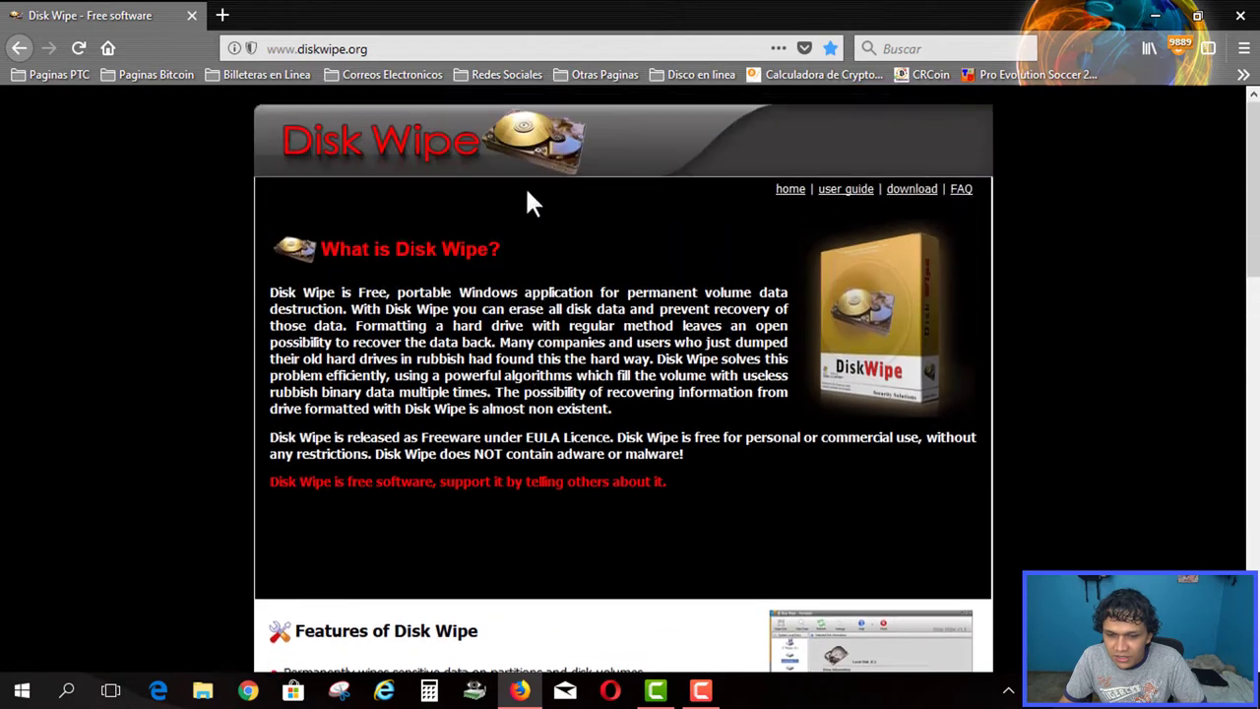
Open the Disk Wipe download page and save DiskWipe.exe to the computer
click(913, 193)
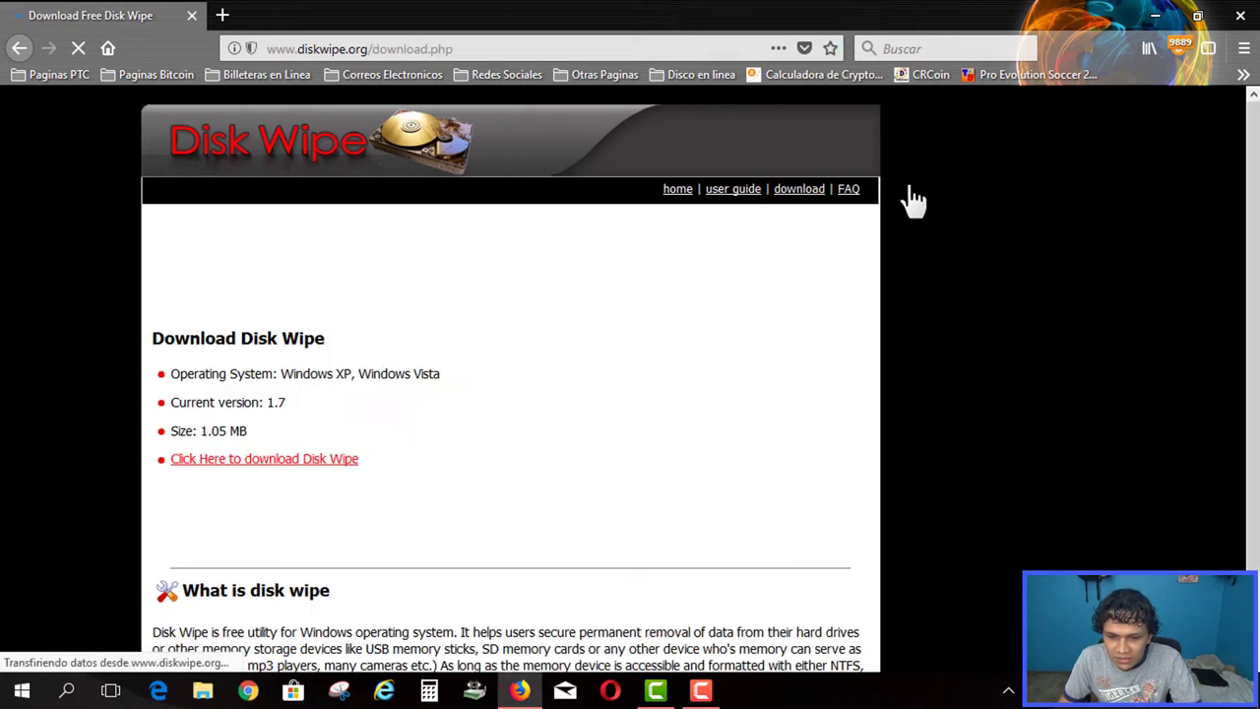
click(247, 459)
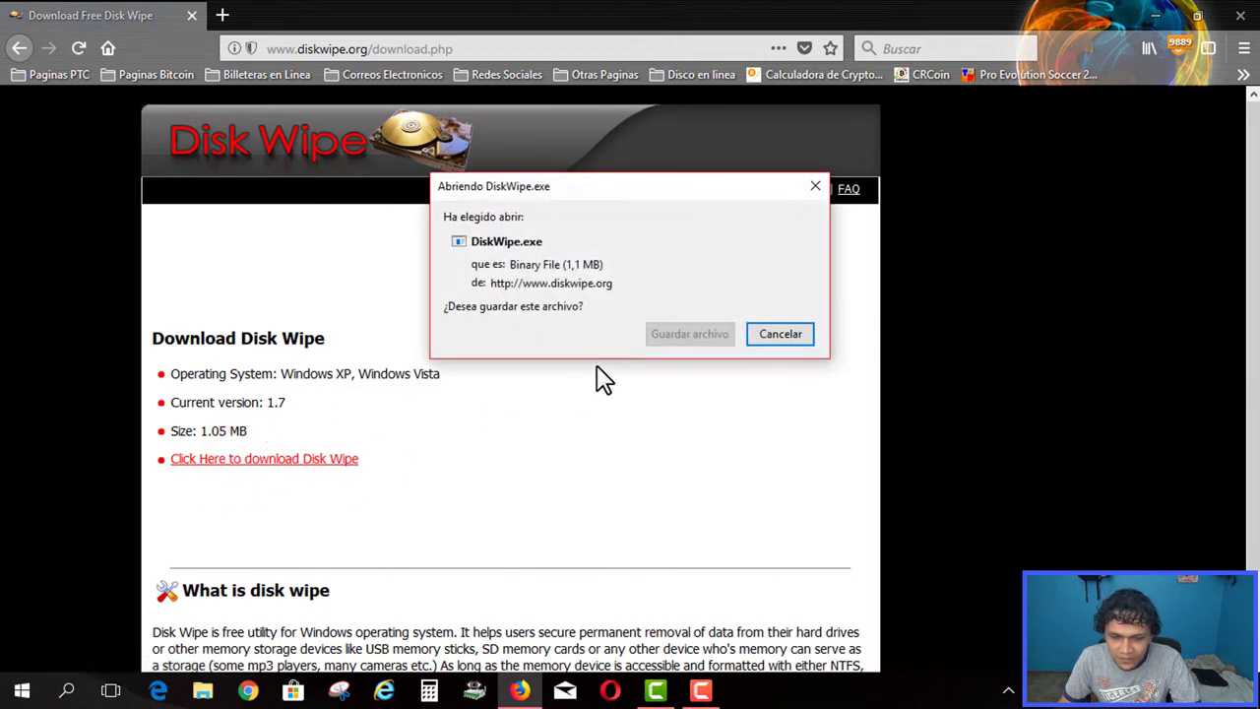
click(653, 334)
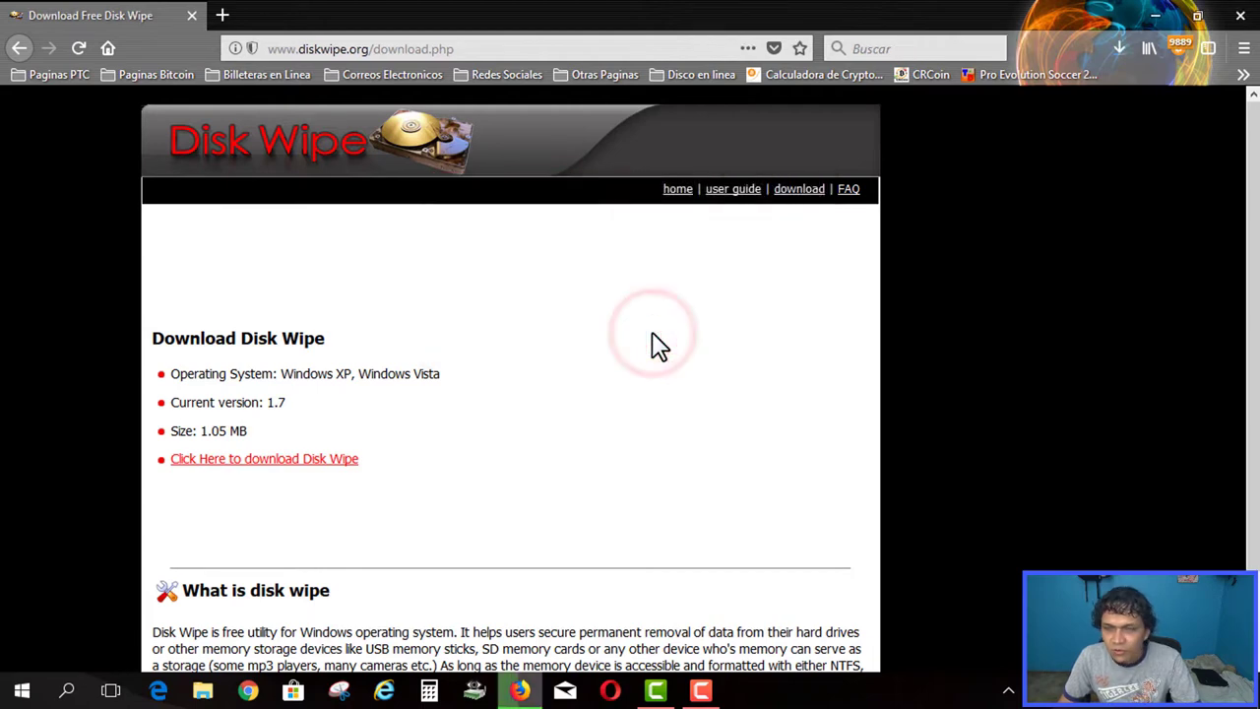
Show the downloaded DiskWipe.exe in its folder, launch it, and close the folder window
click(1120, 47)
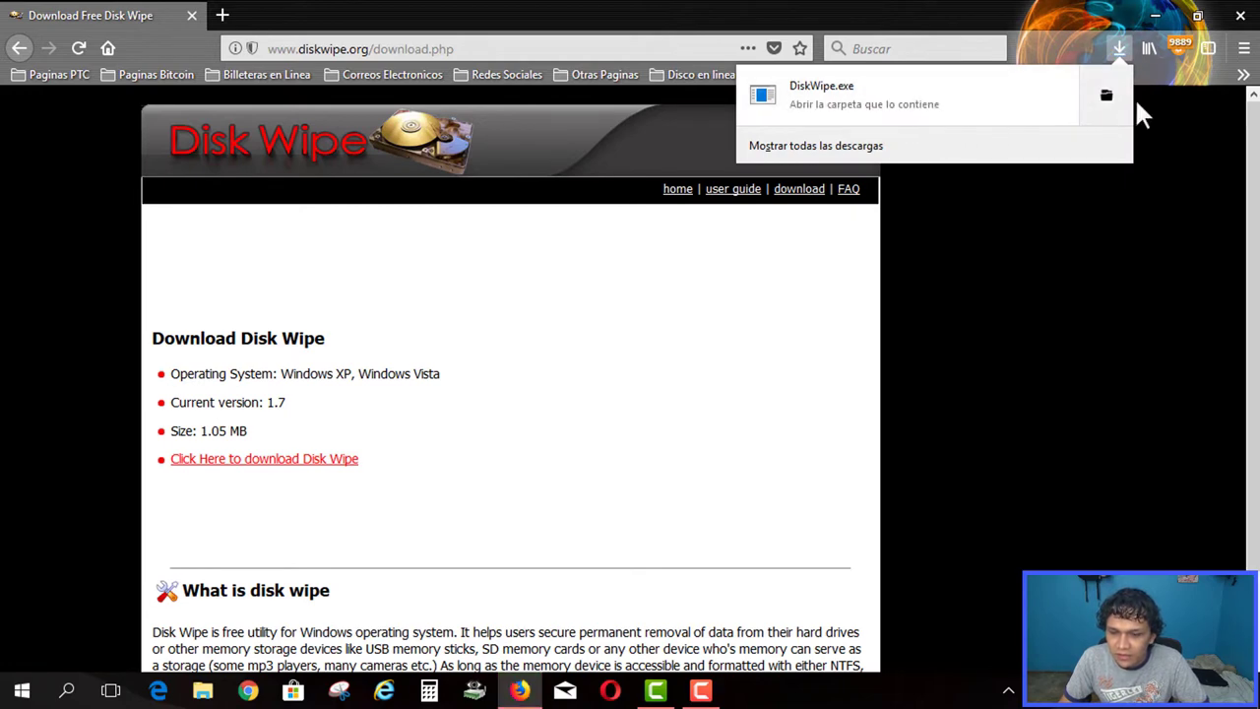
click(1109, 97)
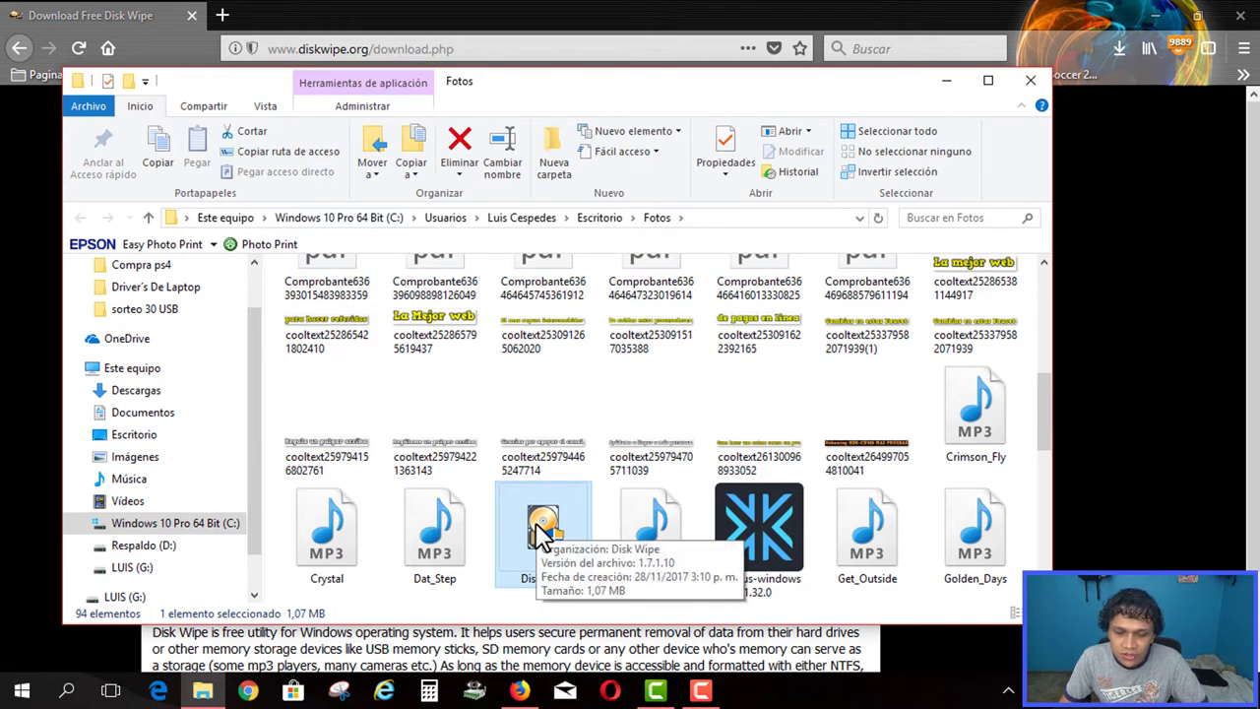
double_click(541, 532)
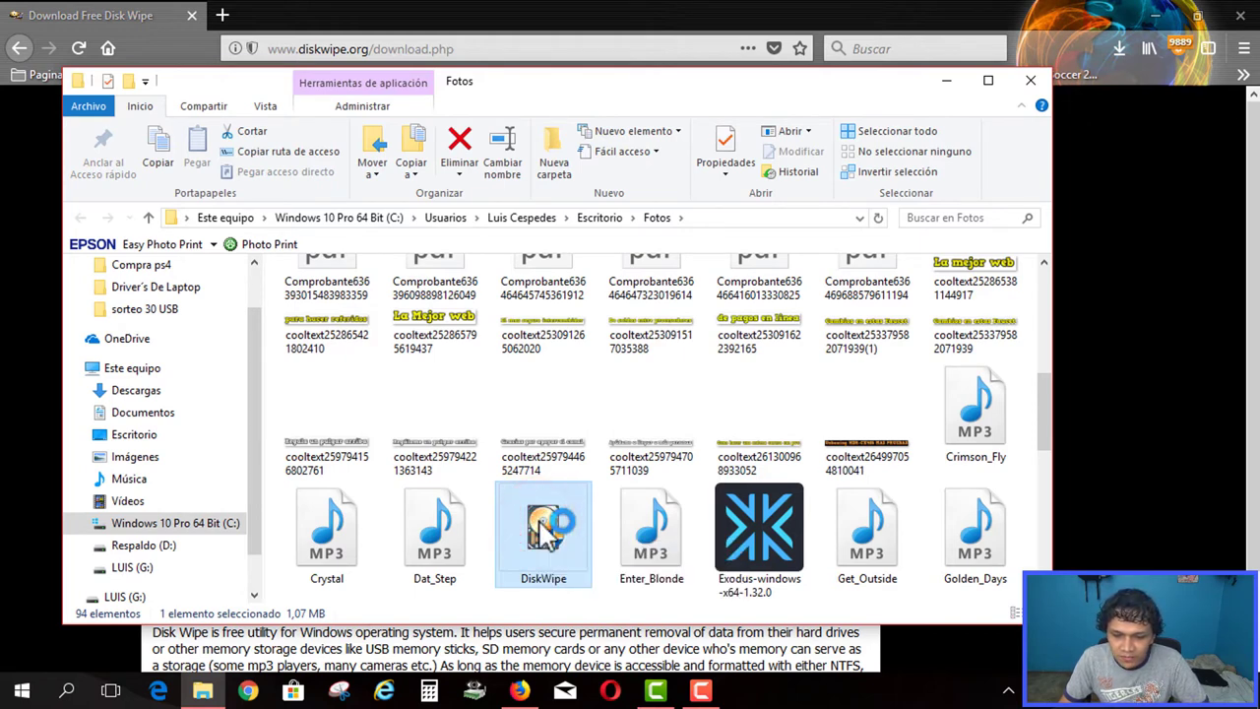
click(1024, 84)
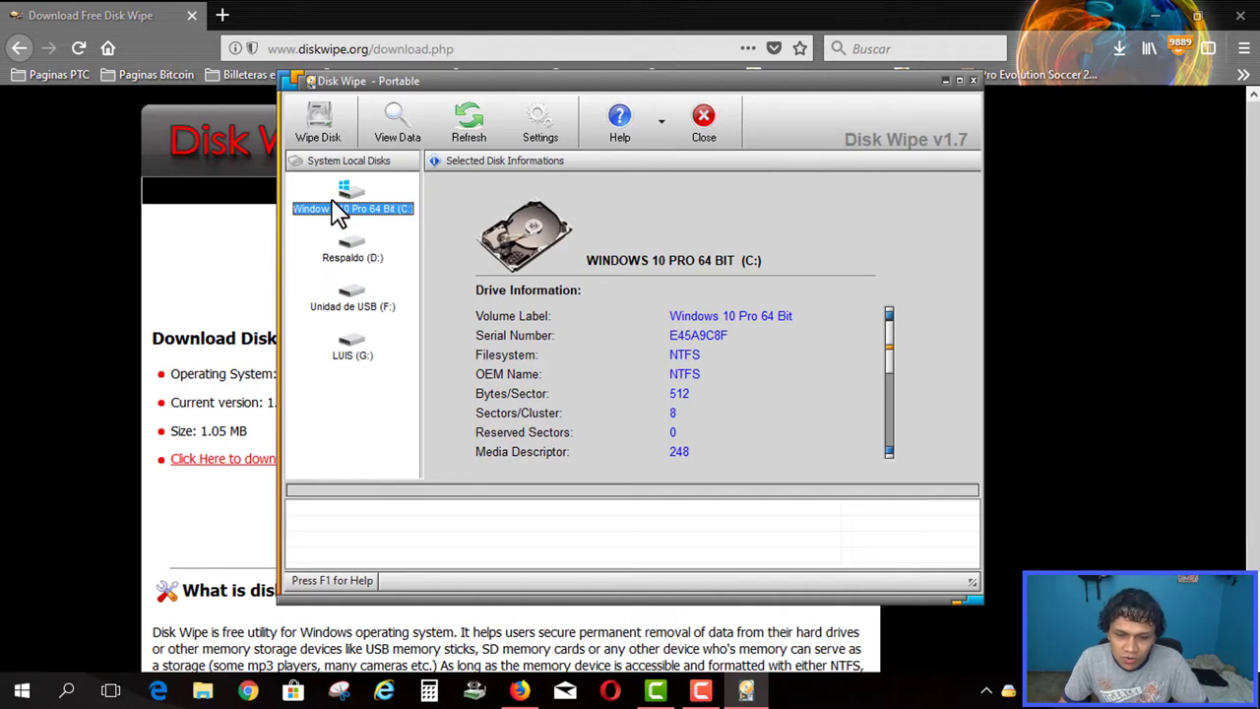
Inspect drives D: and F: in Disk Wipe's list of local disks, dismissing the missing-disk error
click(344, 258)
click(342, 307)
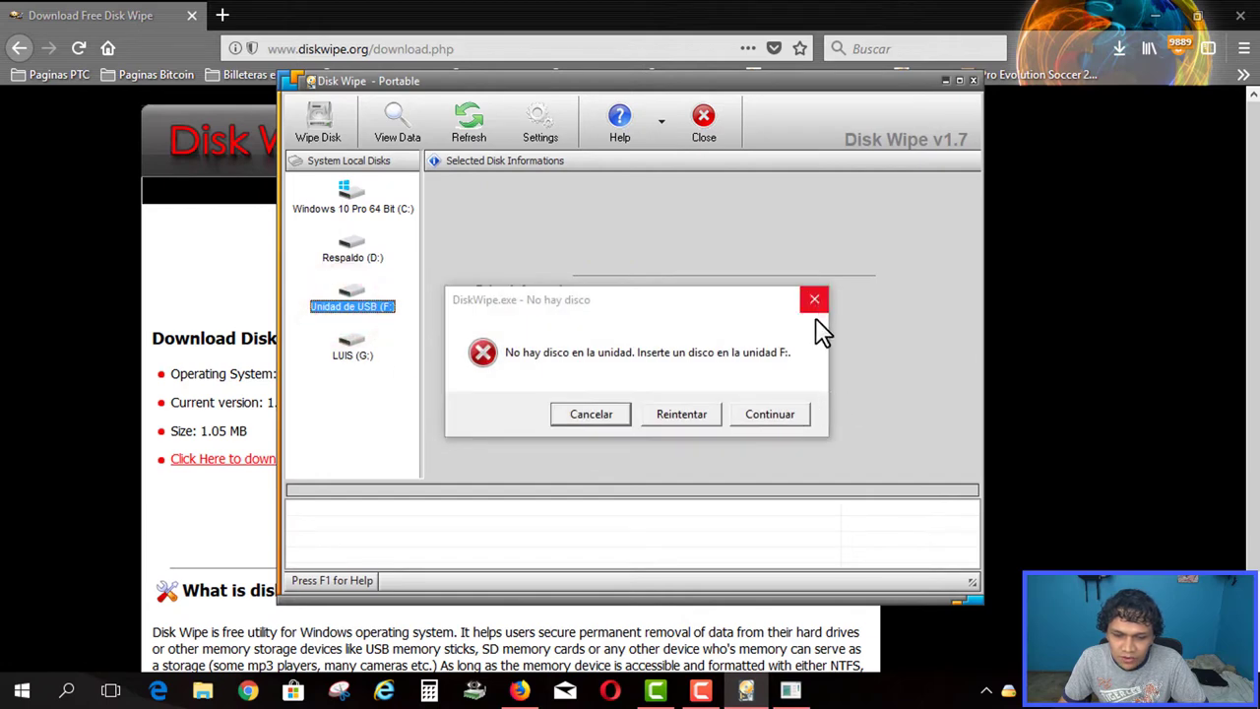
click(816, 300)
click(819, 303)
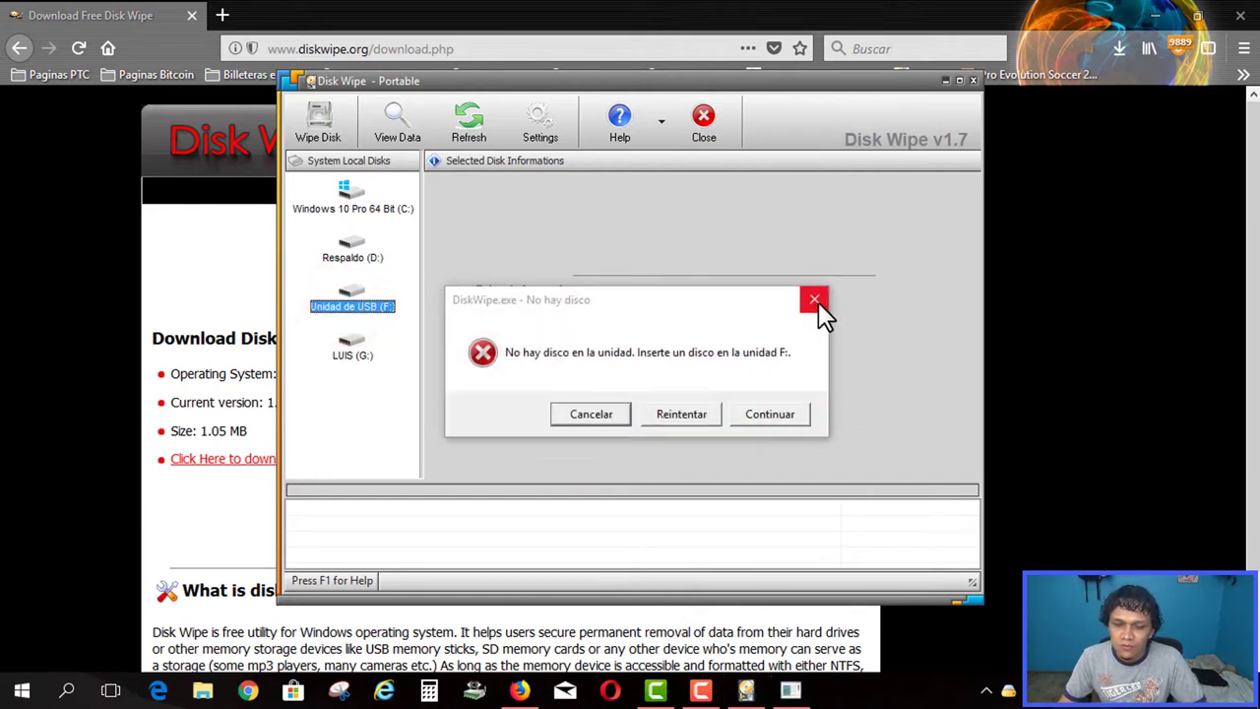
click(816, 301)
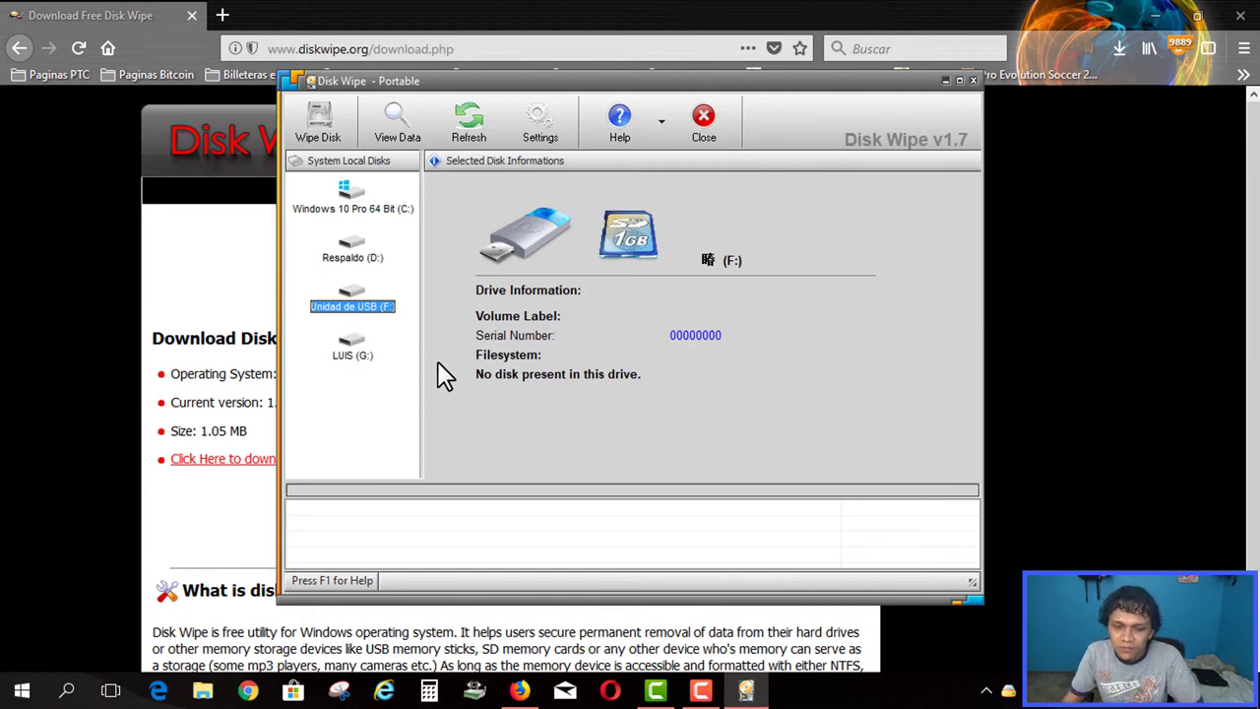
Select USB drive G: in Disk Wipe, check its drive letter in File Explorer, and minimize the Explorer window
click(350, 344)
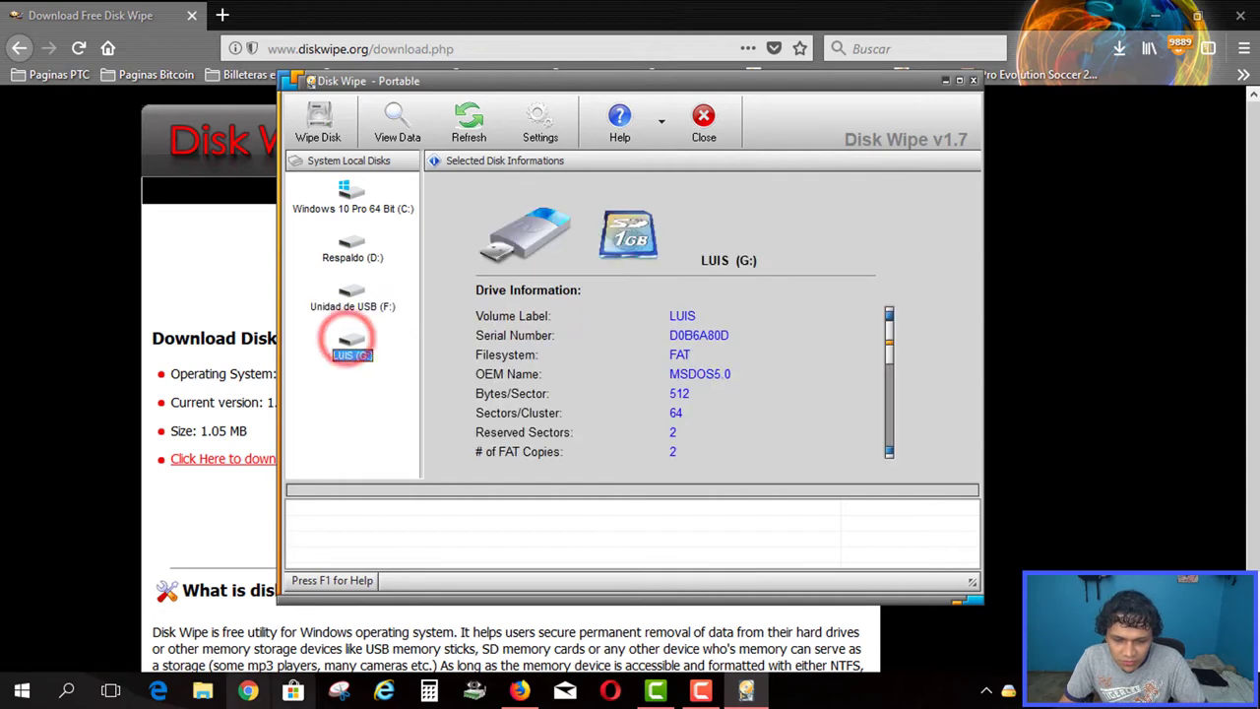
click(202, 690)
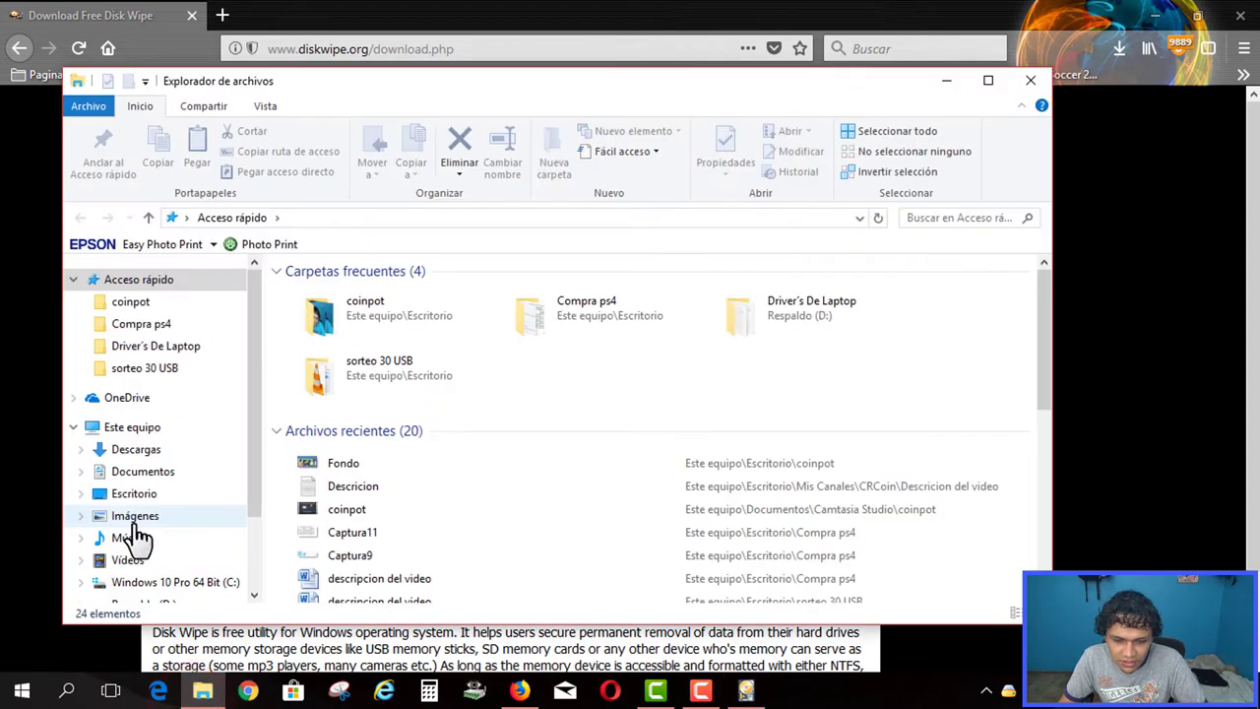
scroll(133, 543, down, 2)
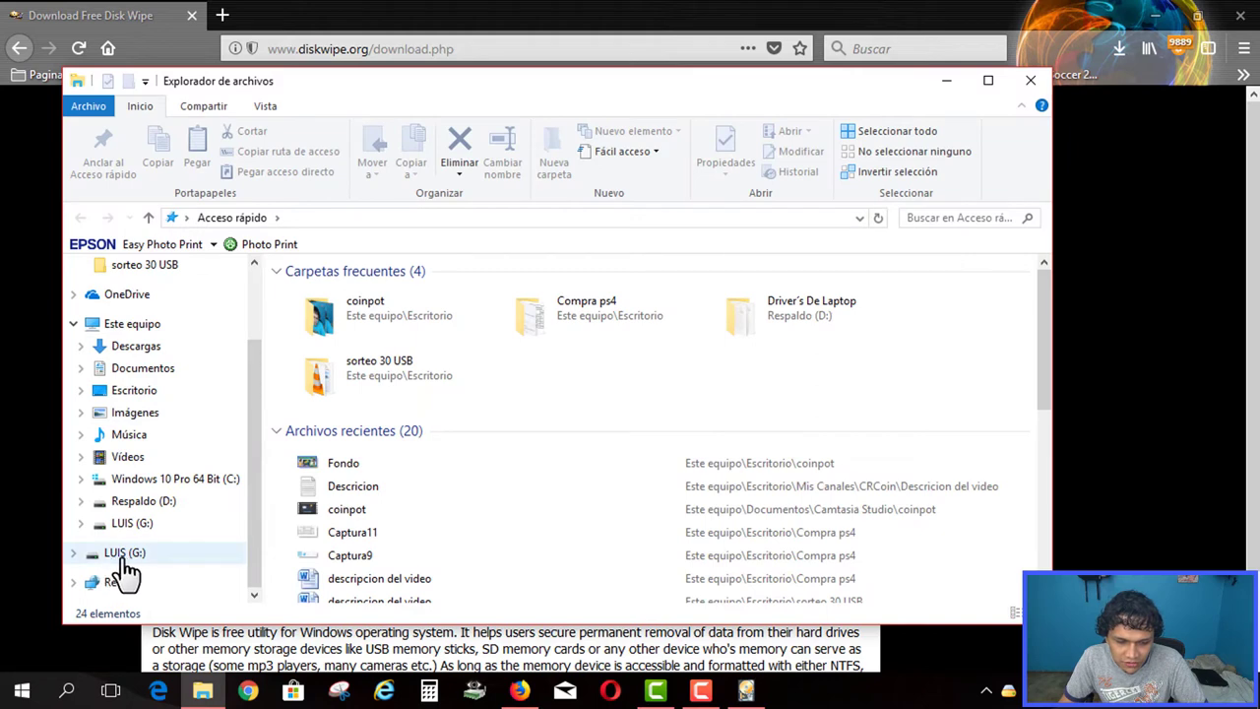
click(946, 80)
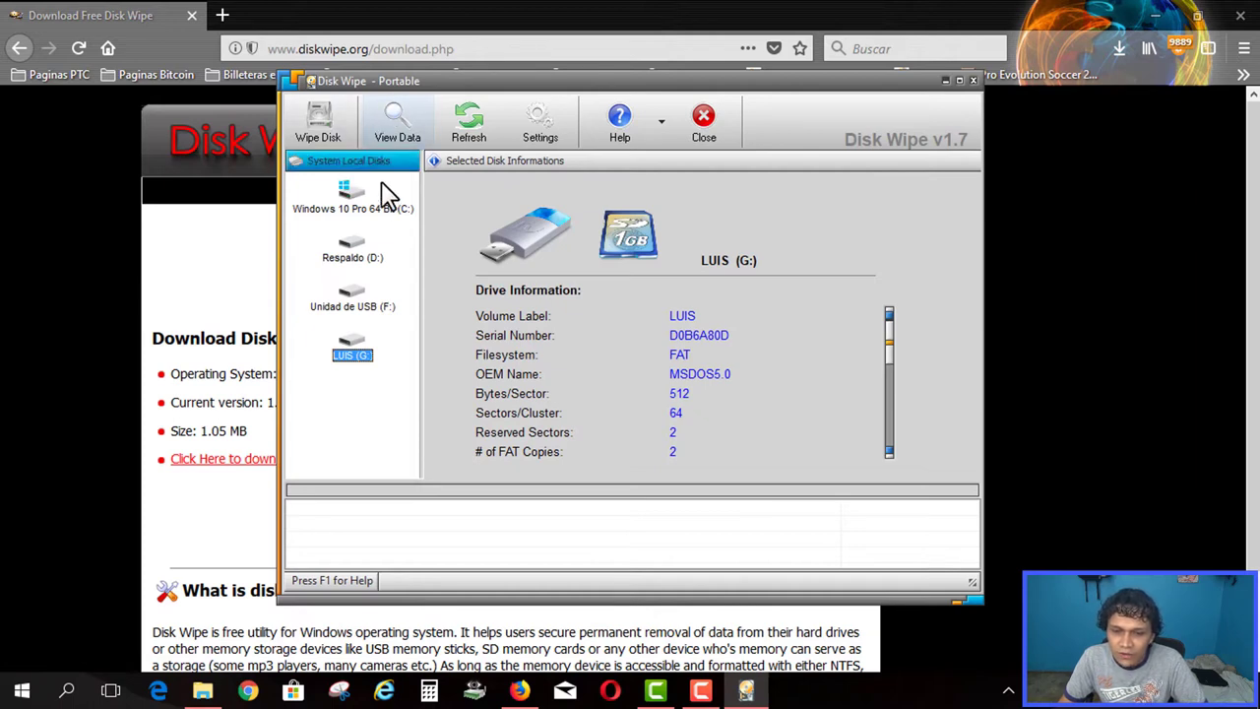
Start the disk wipe wizard for drive G: and choose FAT32 as the file system
click(318, 123)
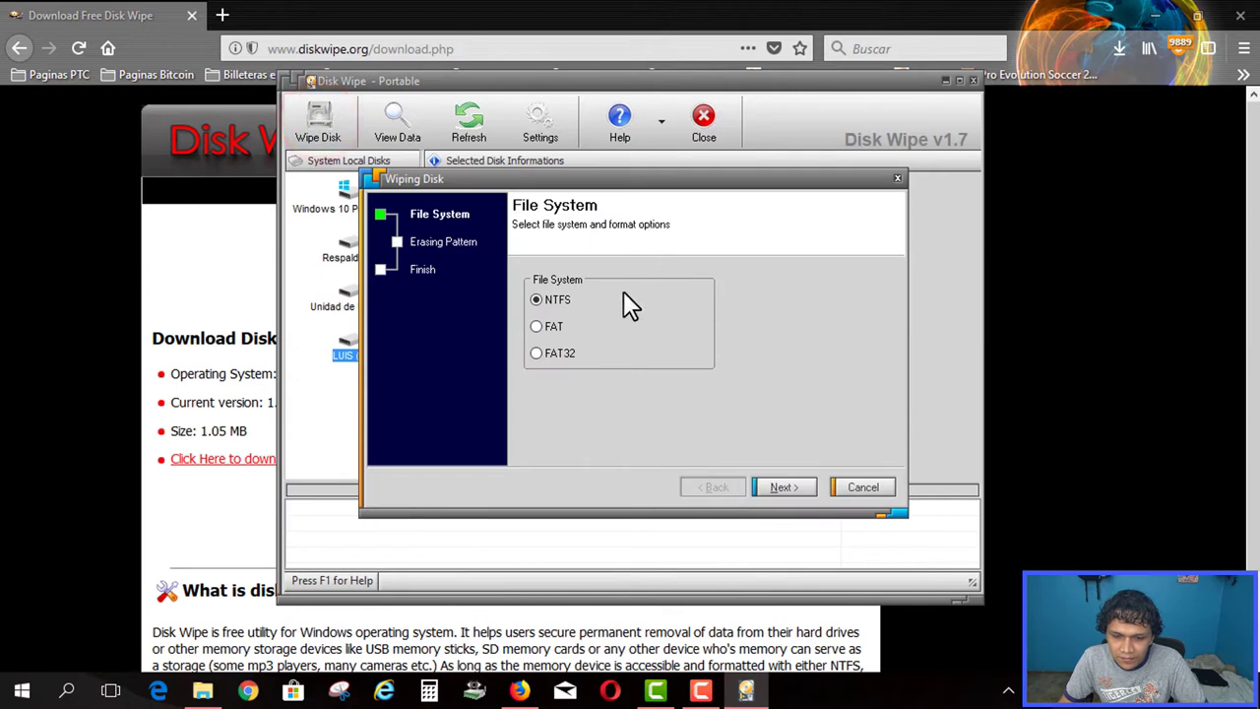
click(534, 354)
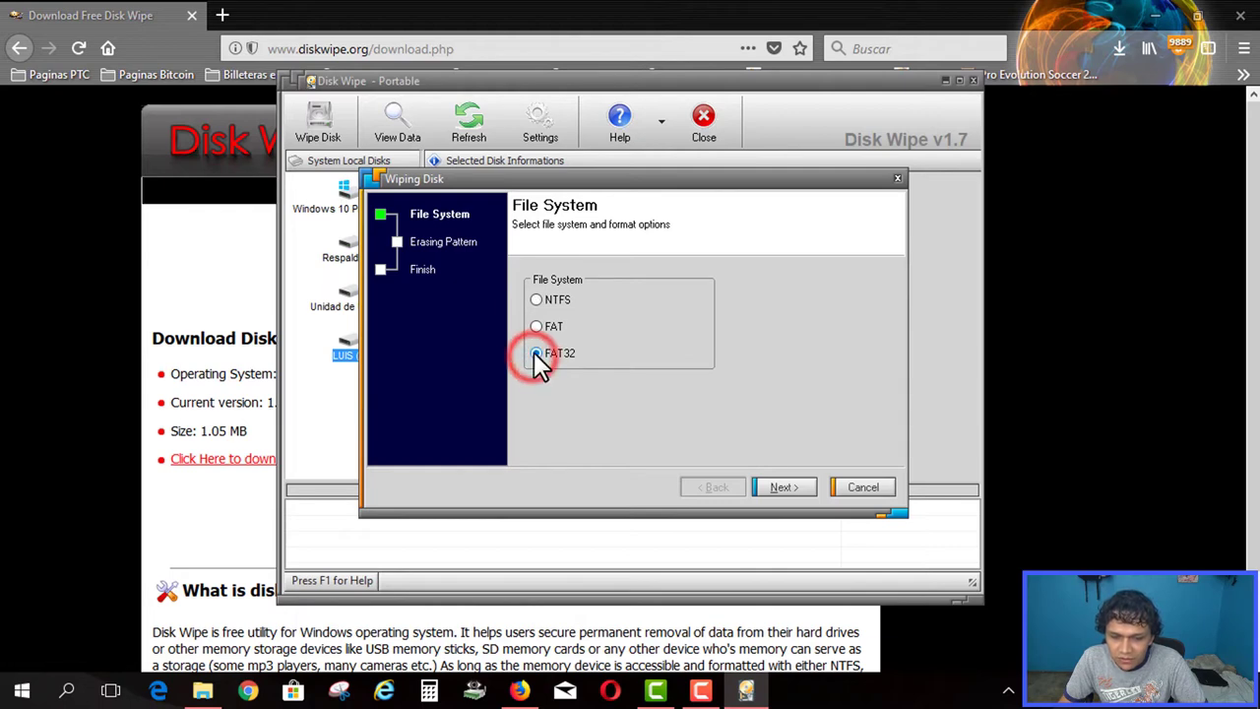
click(536, 300)
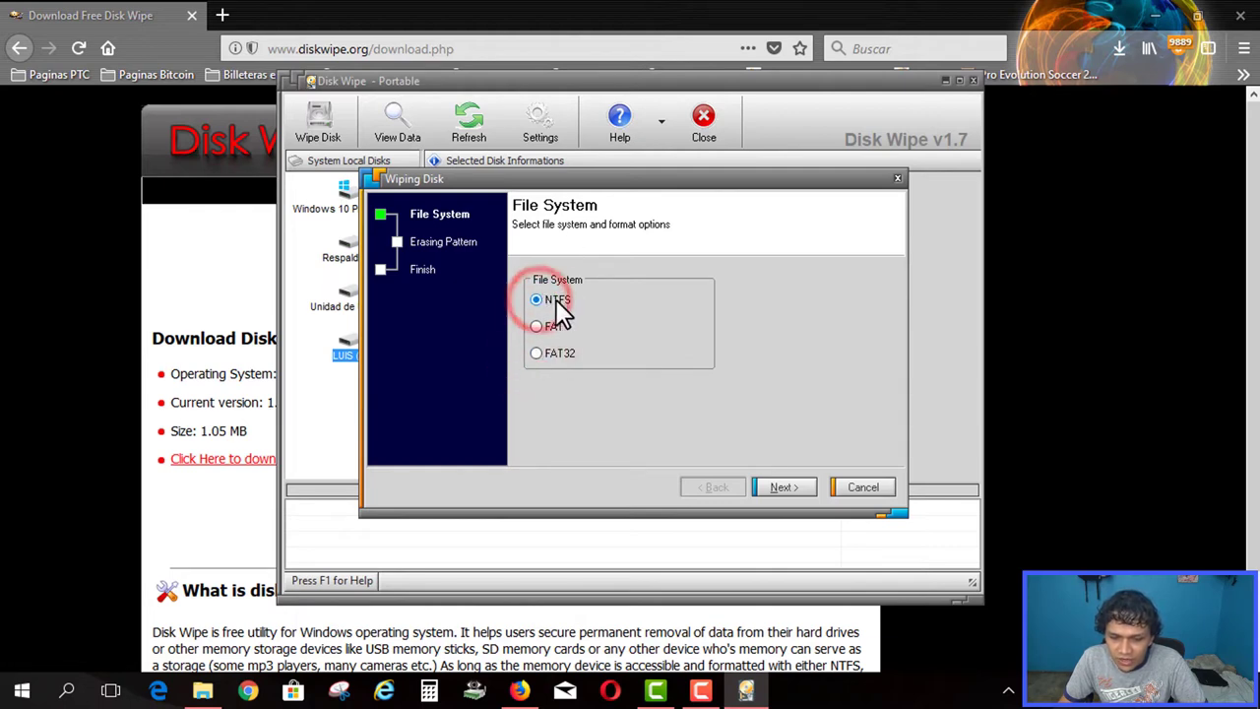
click(542, 351)
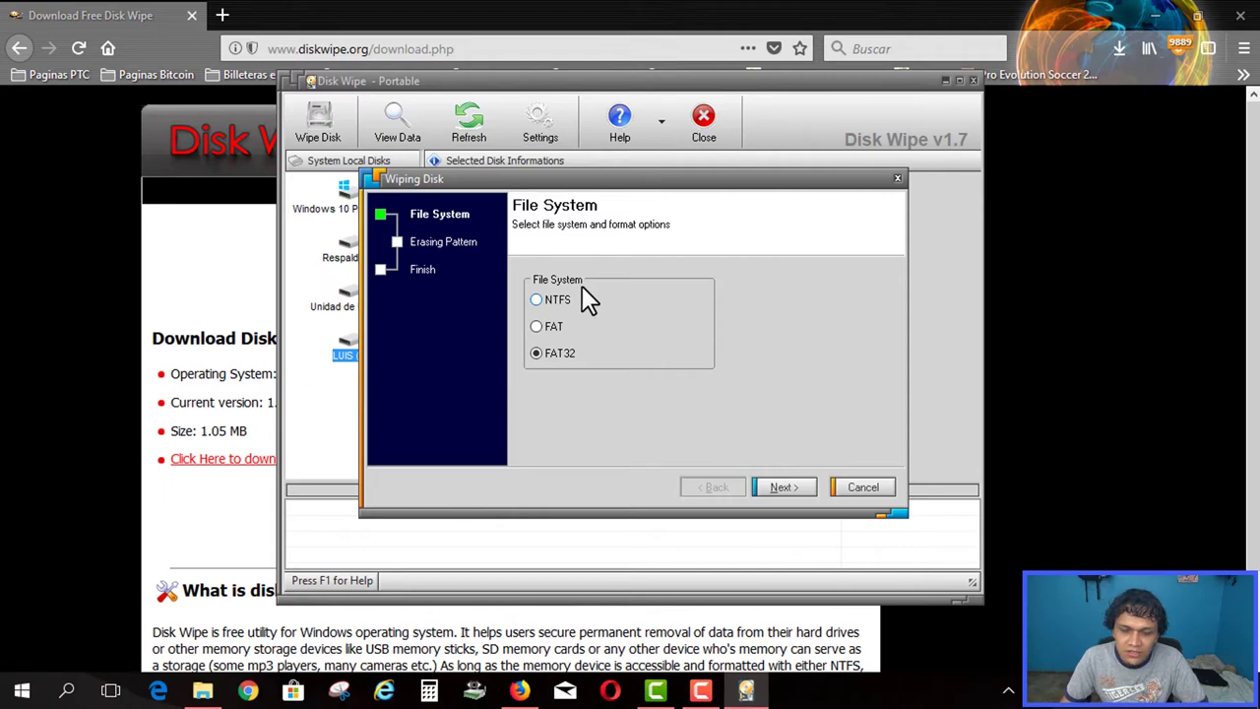
Check the file system of drive G: in its File Explorer properties and return to the Disk Wipe wizard
click(202, 691)
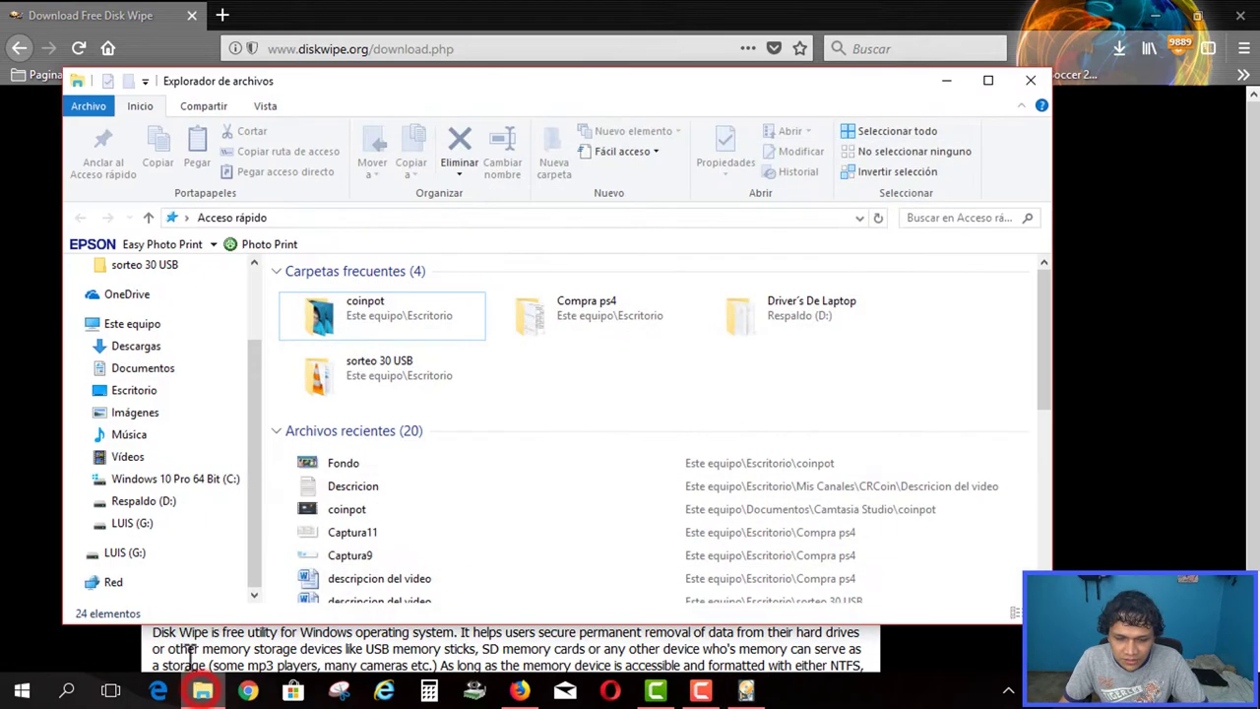
click(126, 327)
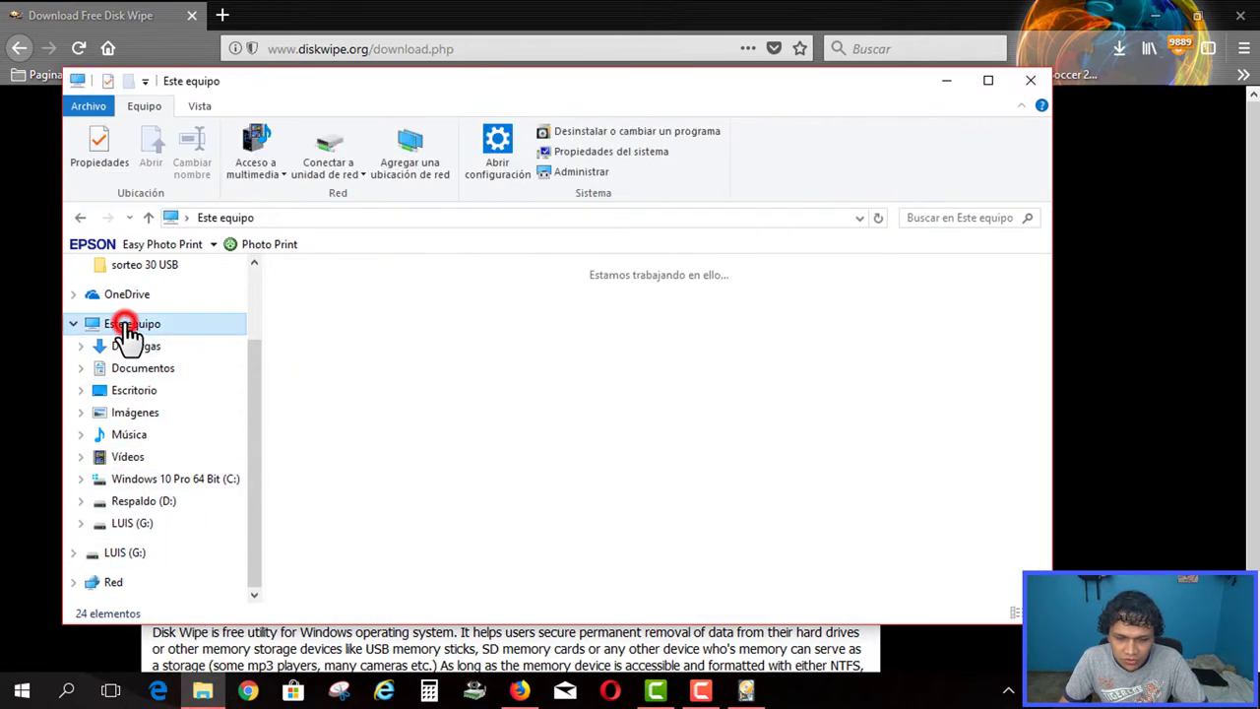
right_click(352, 492)
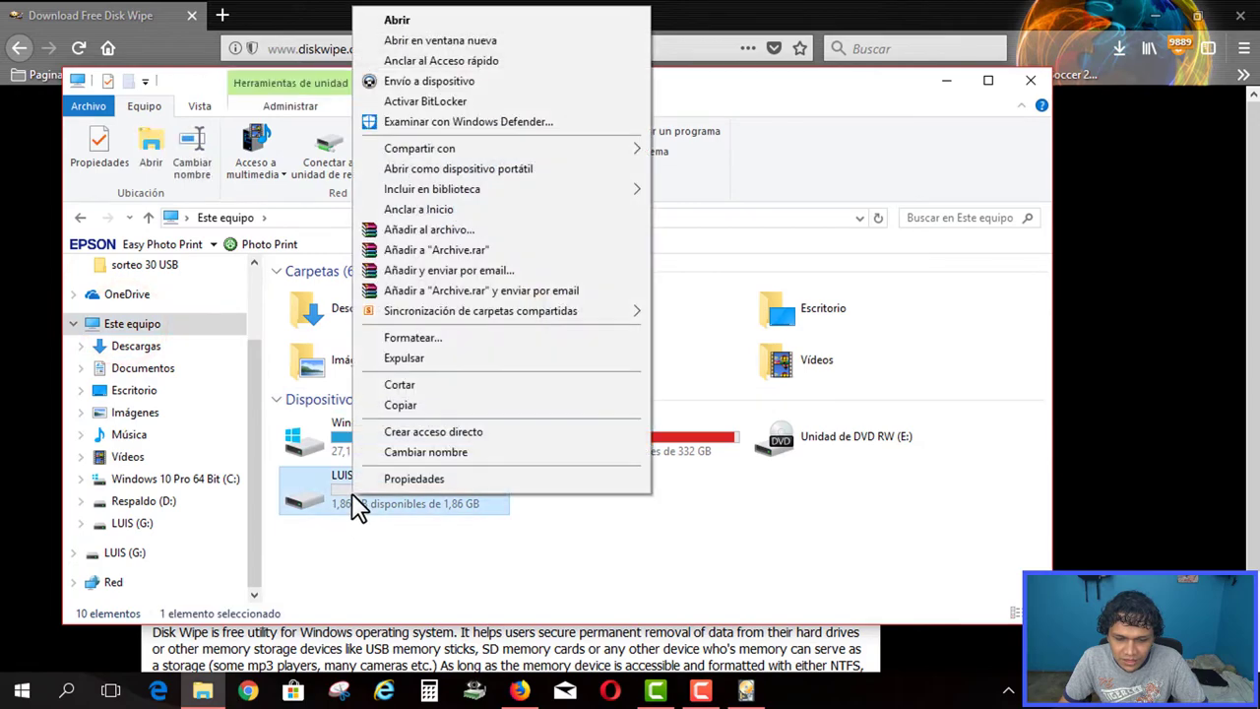
click(401, 482)
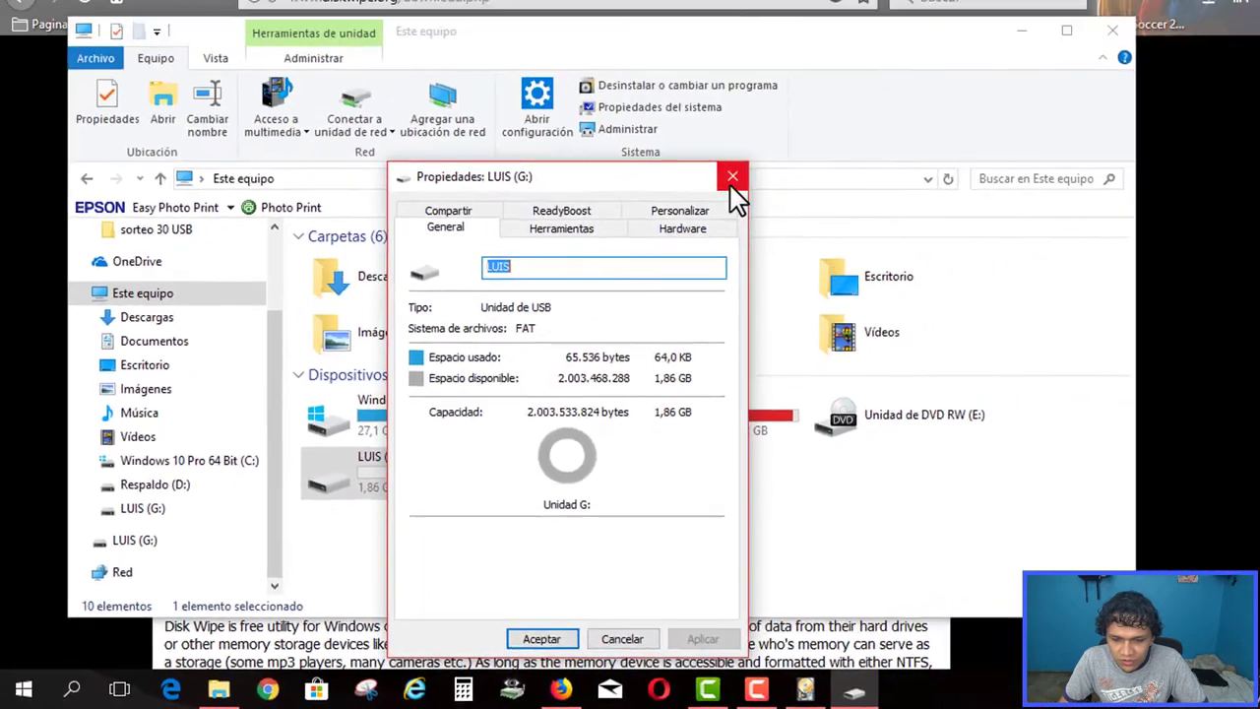
click(962, 10)
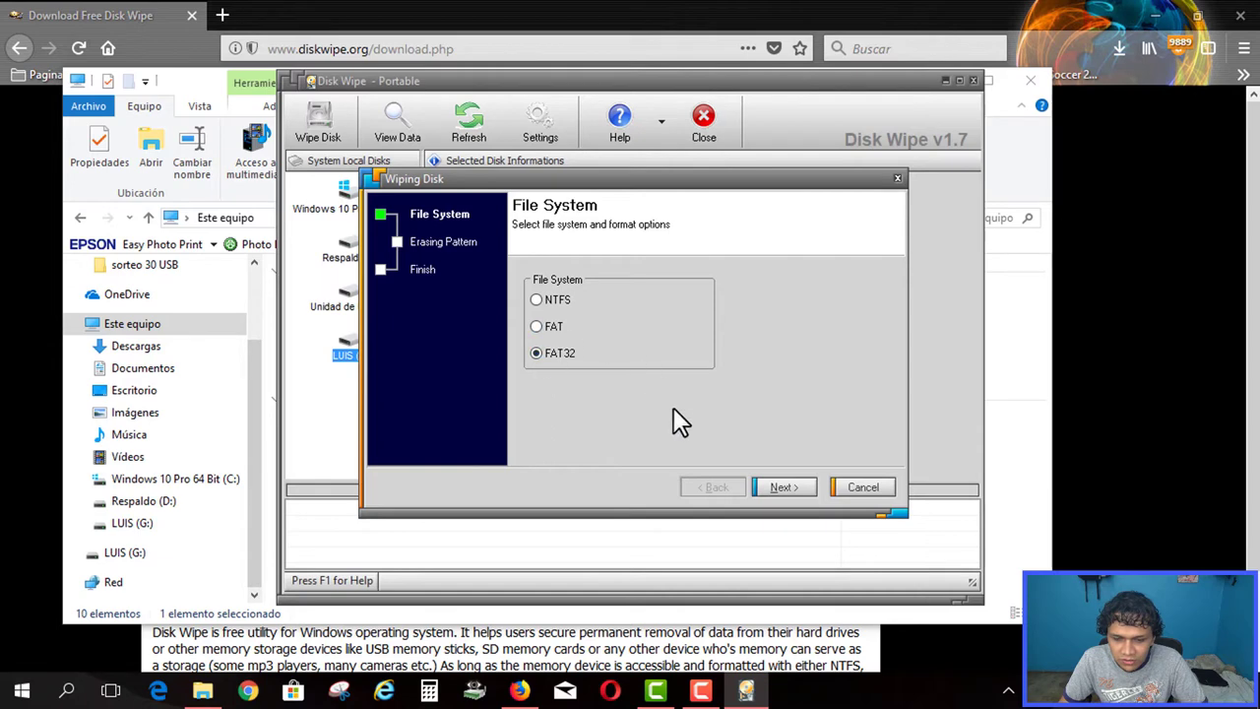
Set the wipe's file system to FAT and accept the One Pass Zeros (quick) erasing pattern
click(537, 326)
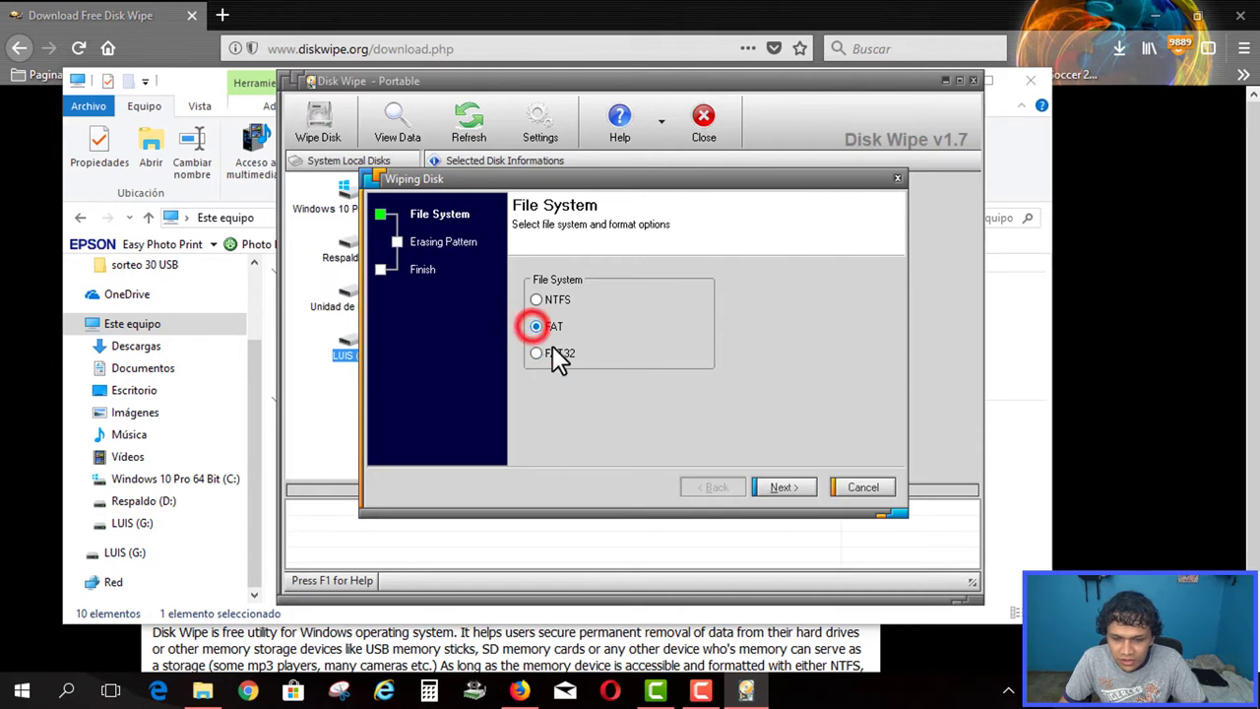
click(783, 490)
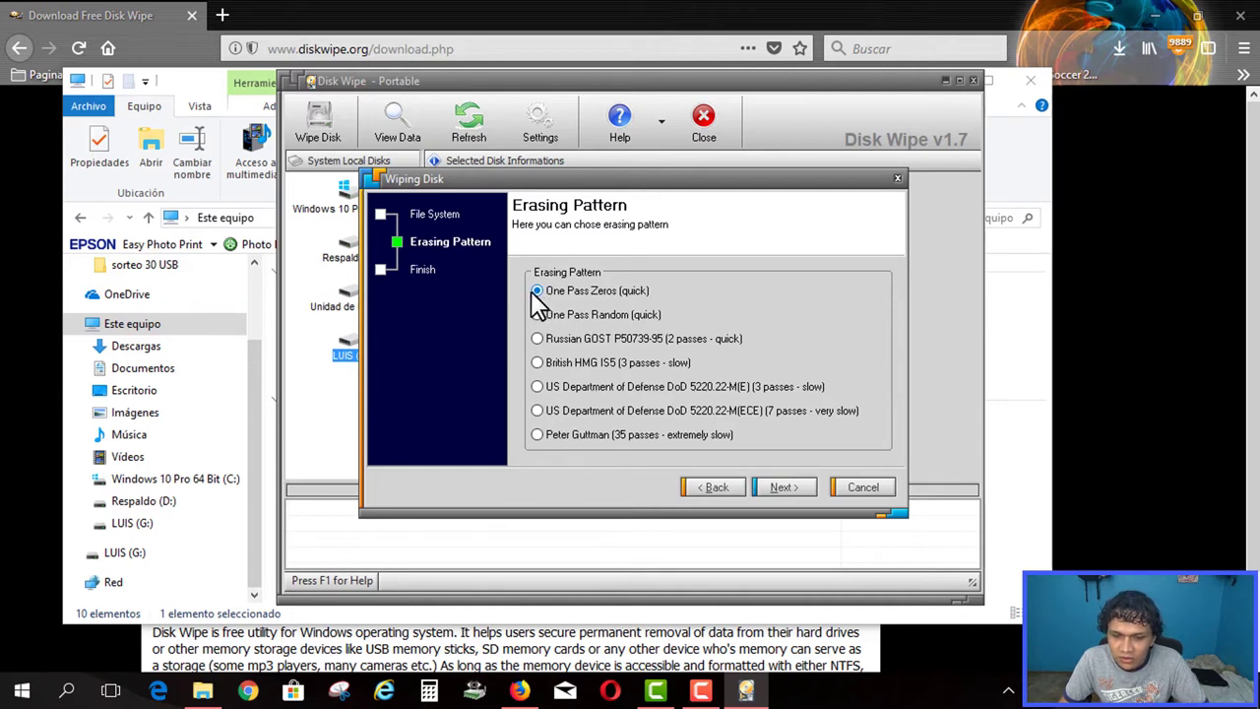
click(783, 488)
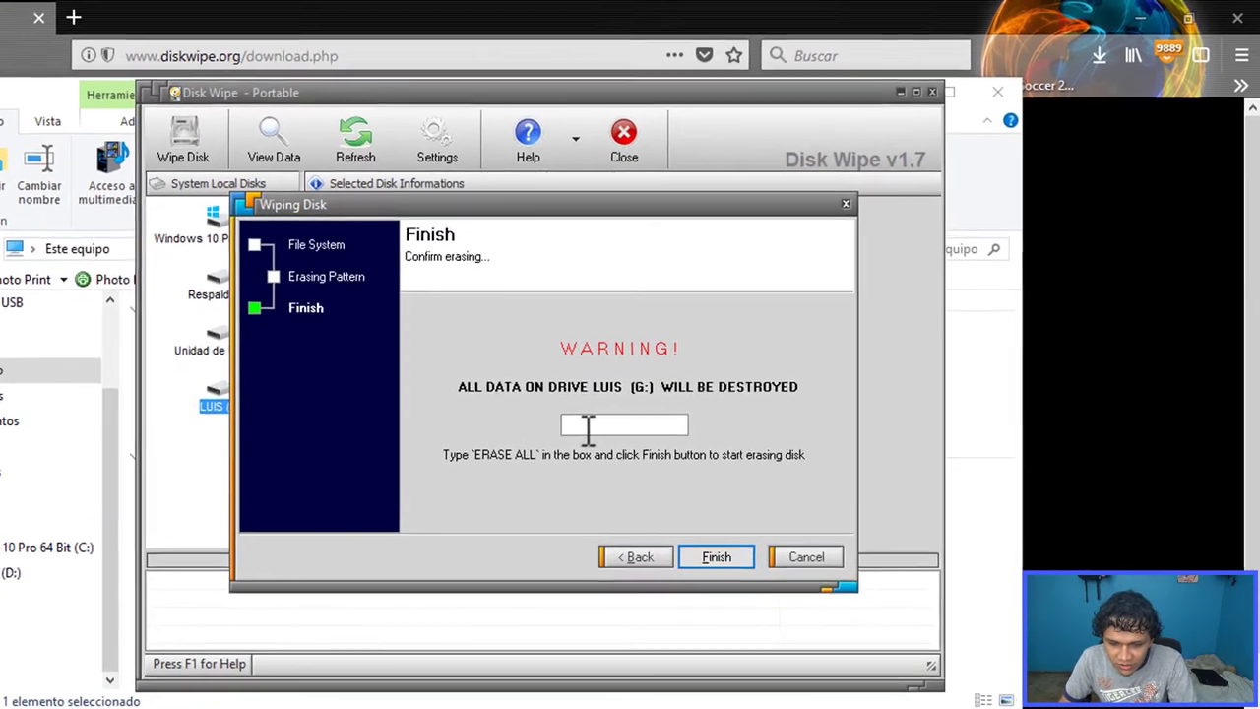
Enter ERASE ALL as the confirmation text for destroying all data on drive G:
click(669, 373)
click(443, 474)
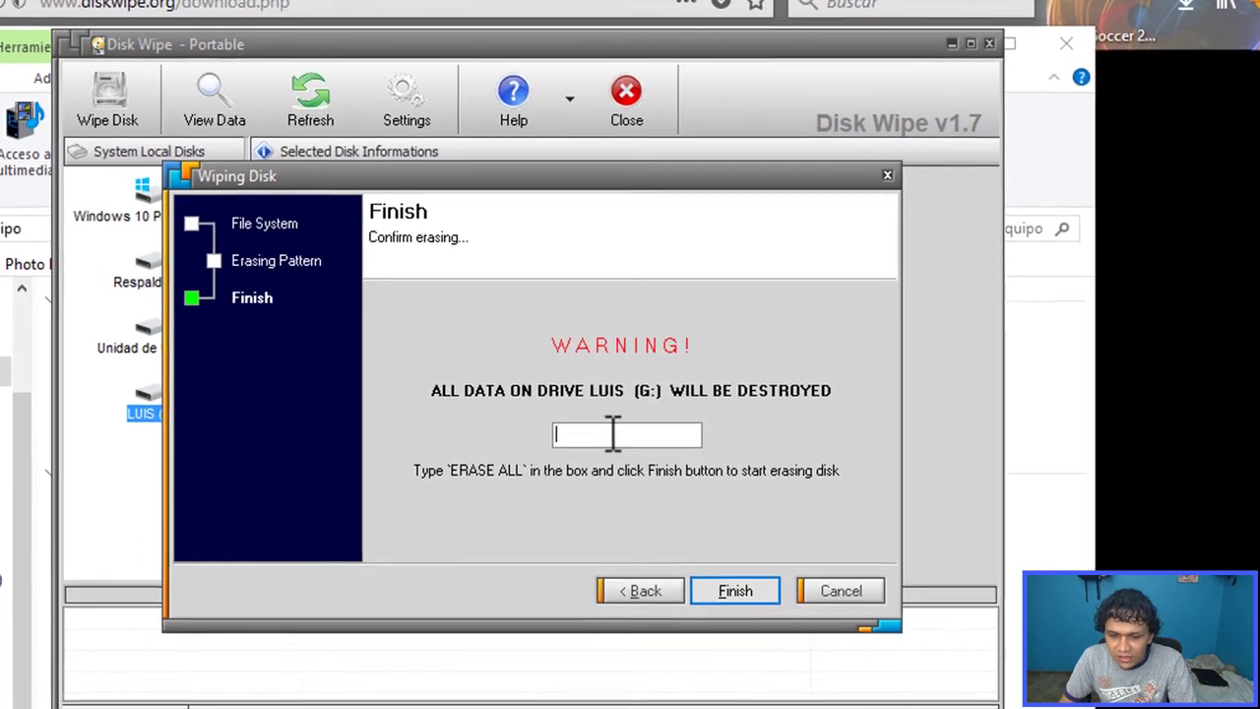
click(581, 446)
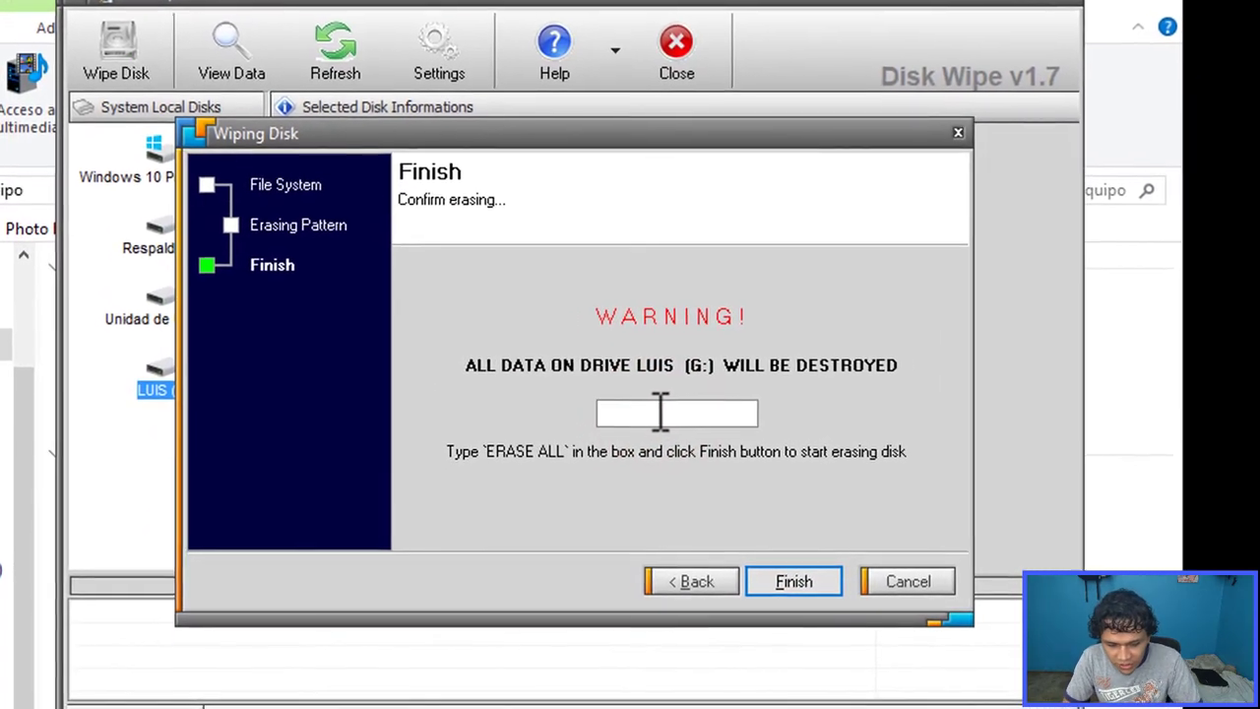
text(ERAS)
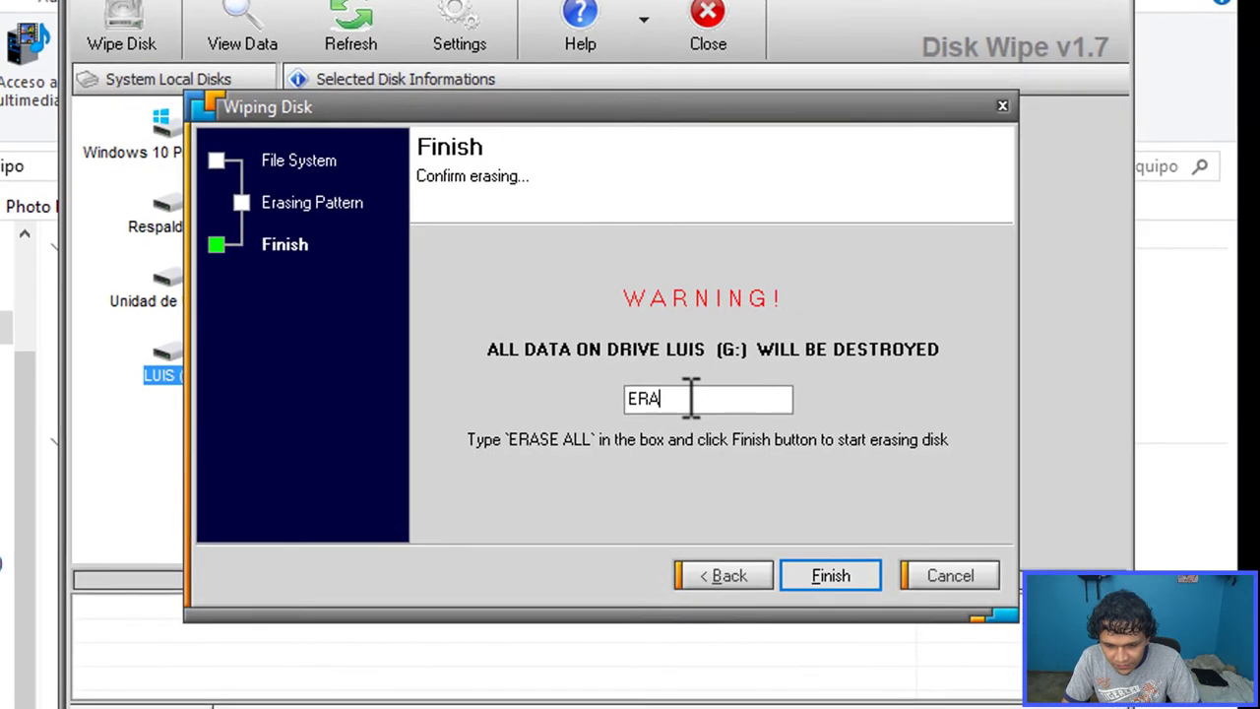
text(E ALL)
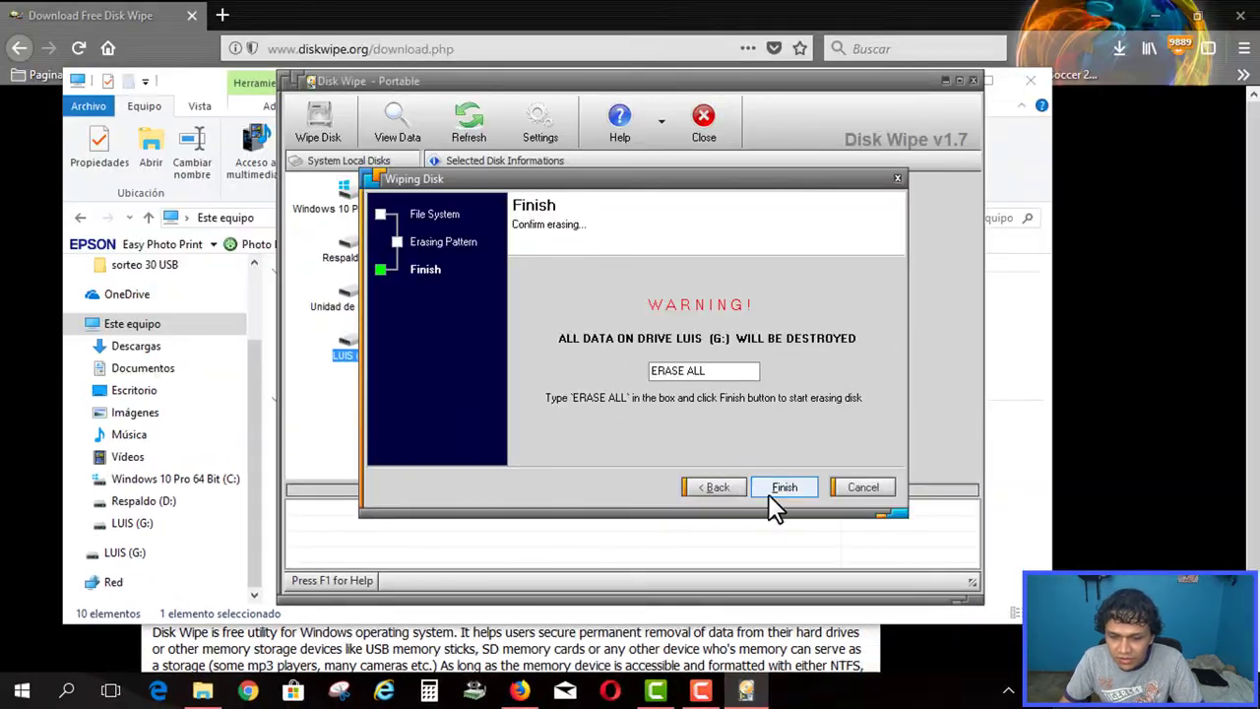
Confirm the format and secure erase of drive G:, let the wipe run to completion, and close Disk Wipe
click(785, 486)
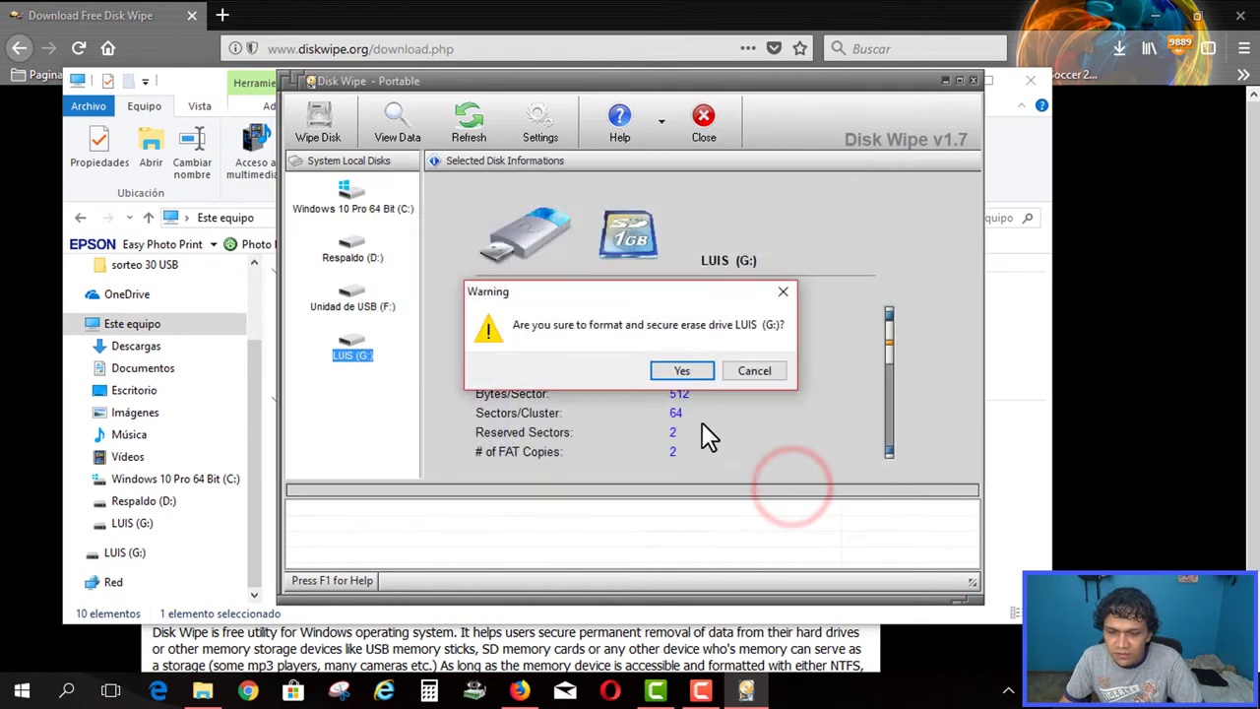
click(677, 366)
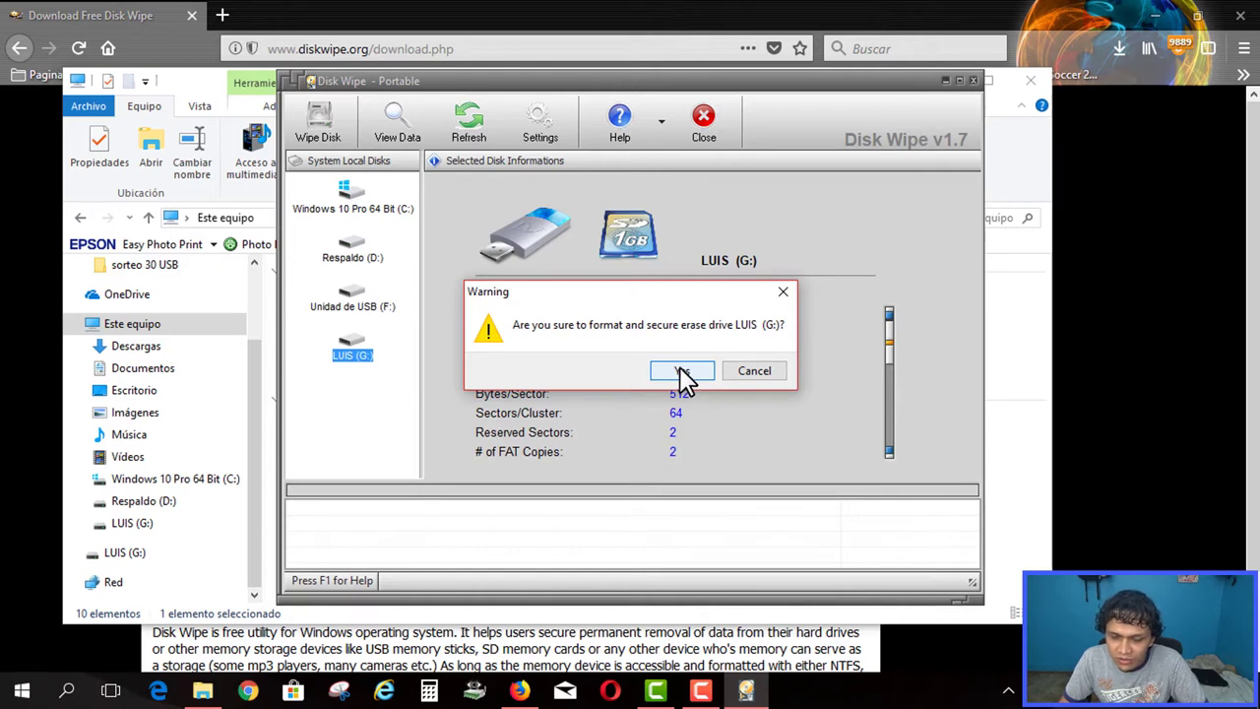
click(679, 371)
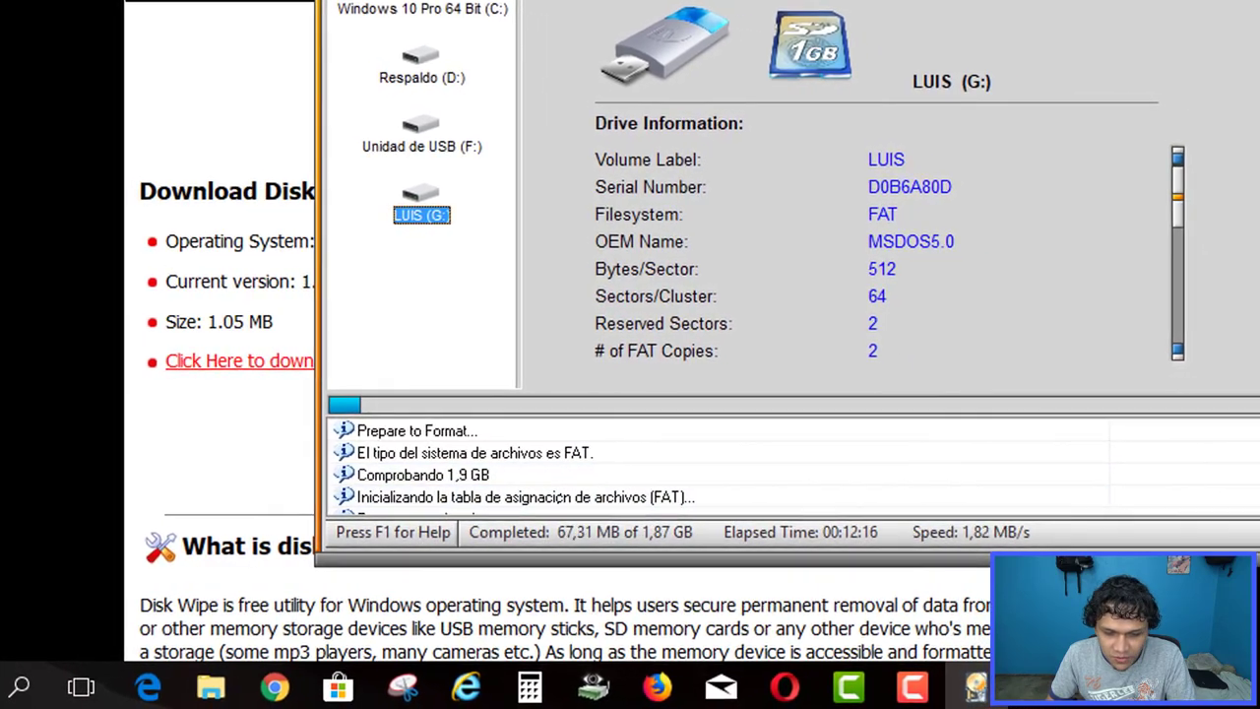
click(1258, 448)
drag(1250, 467, 1248, 502)
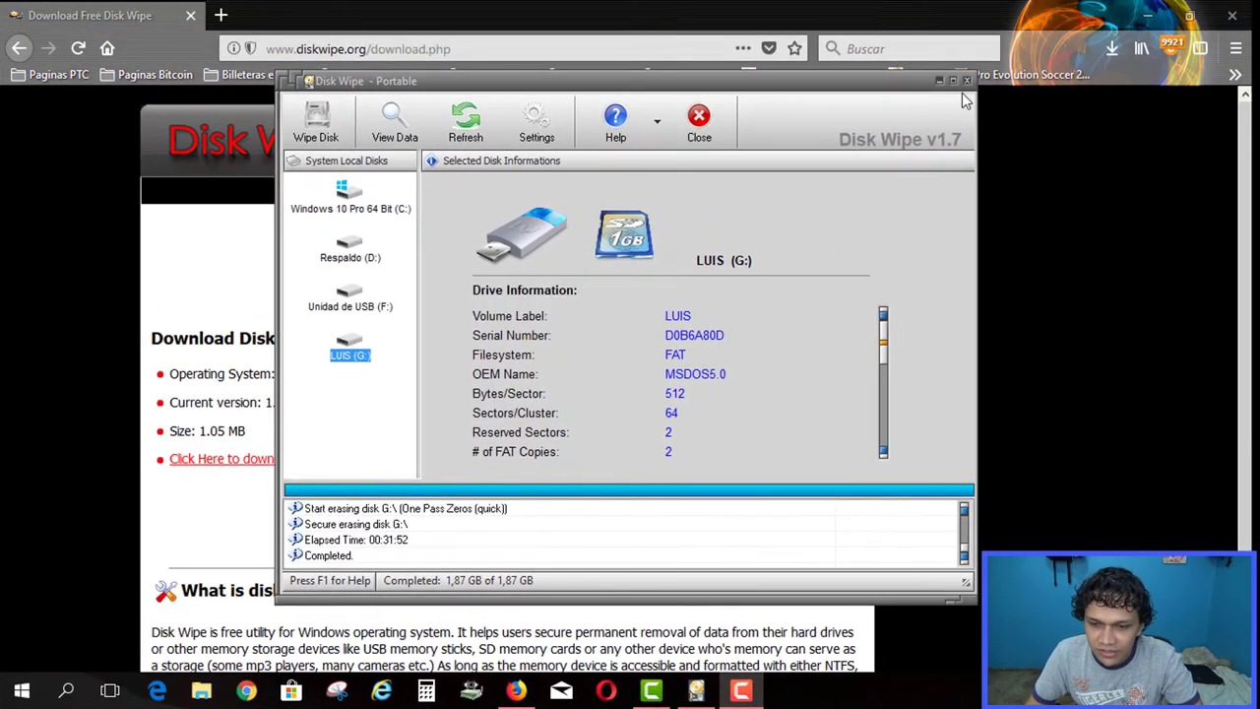
click(968, 81)
Switch to File Explorer, open drive G: to check its contents, and return to the desktop
click(1147, 15)
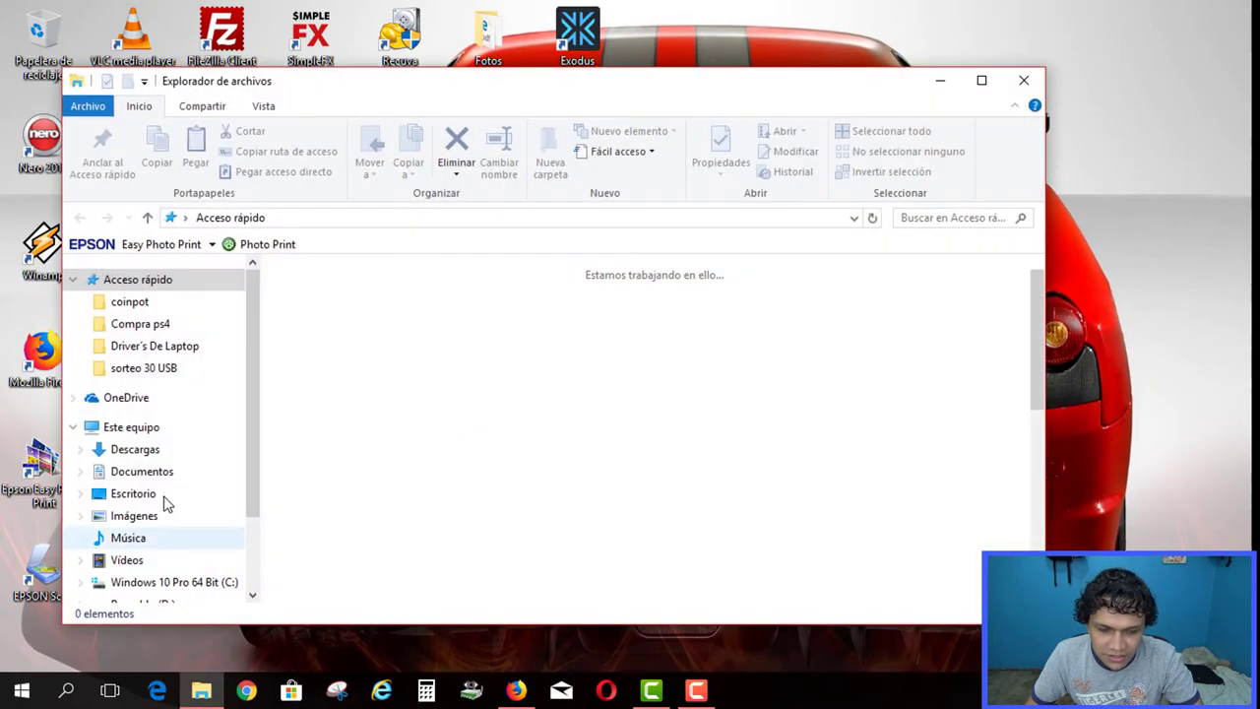
click(96, 427)
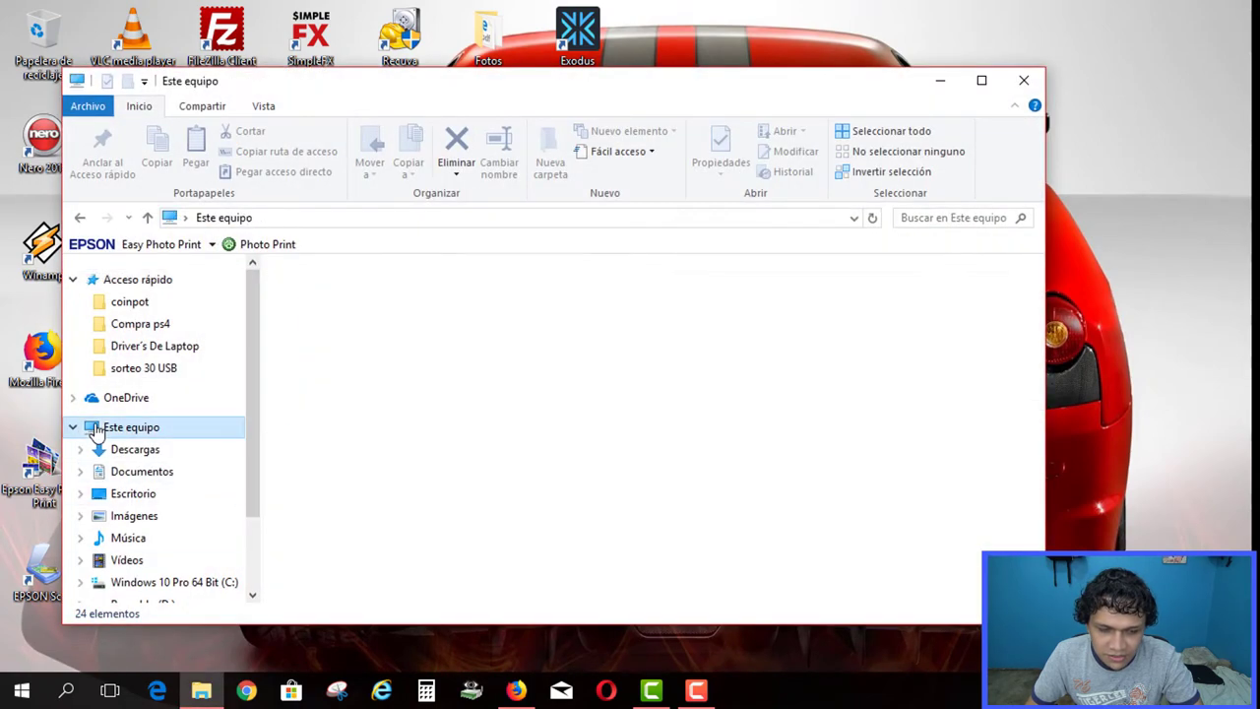
double_click(345, 507)
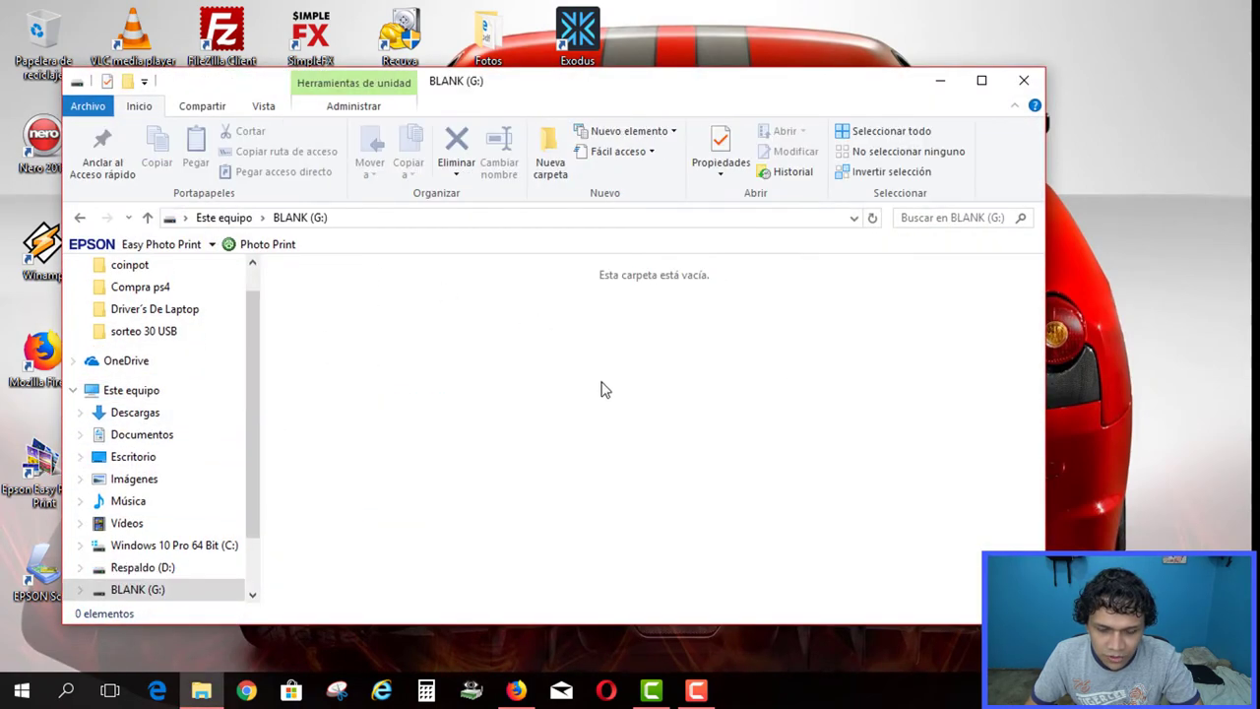
click(78, 218)
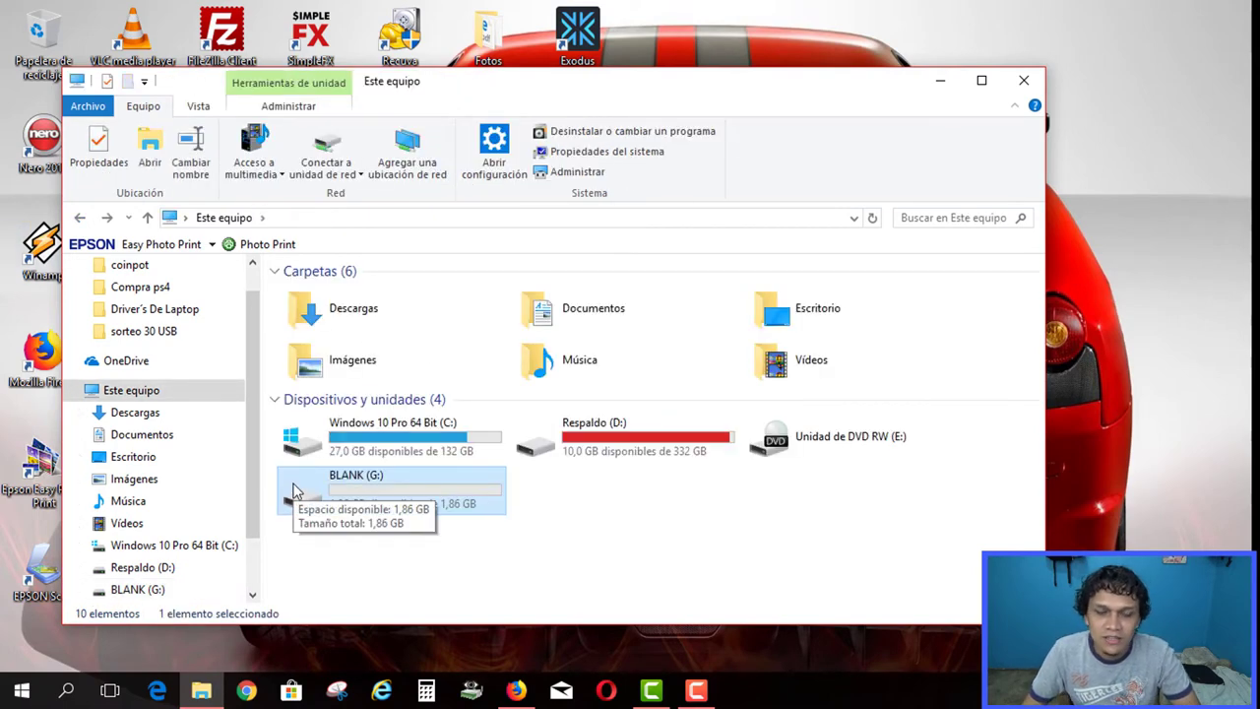
click(469, 560)
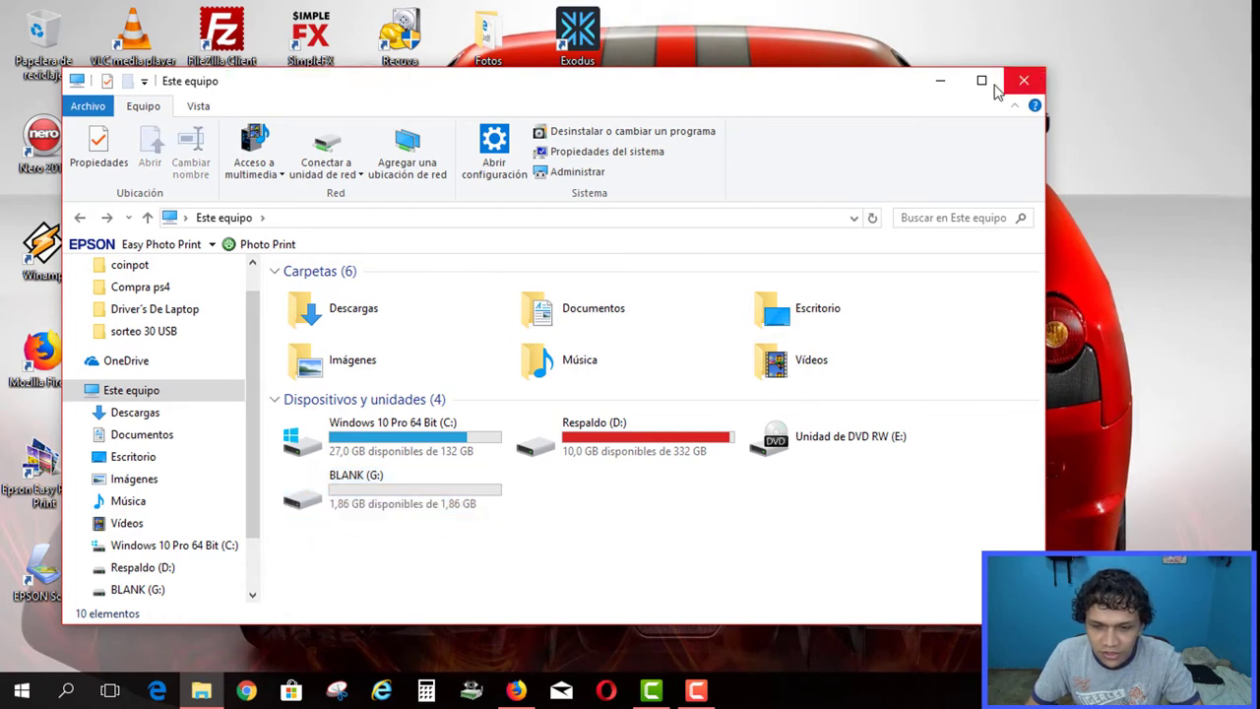
click(941, 82)
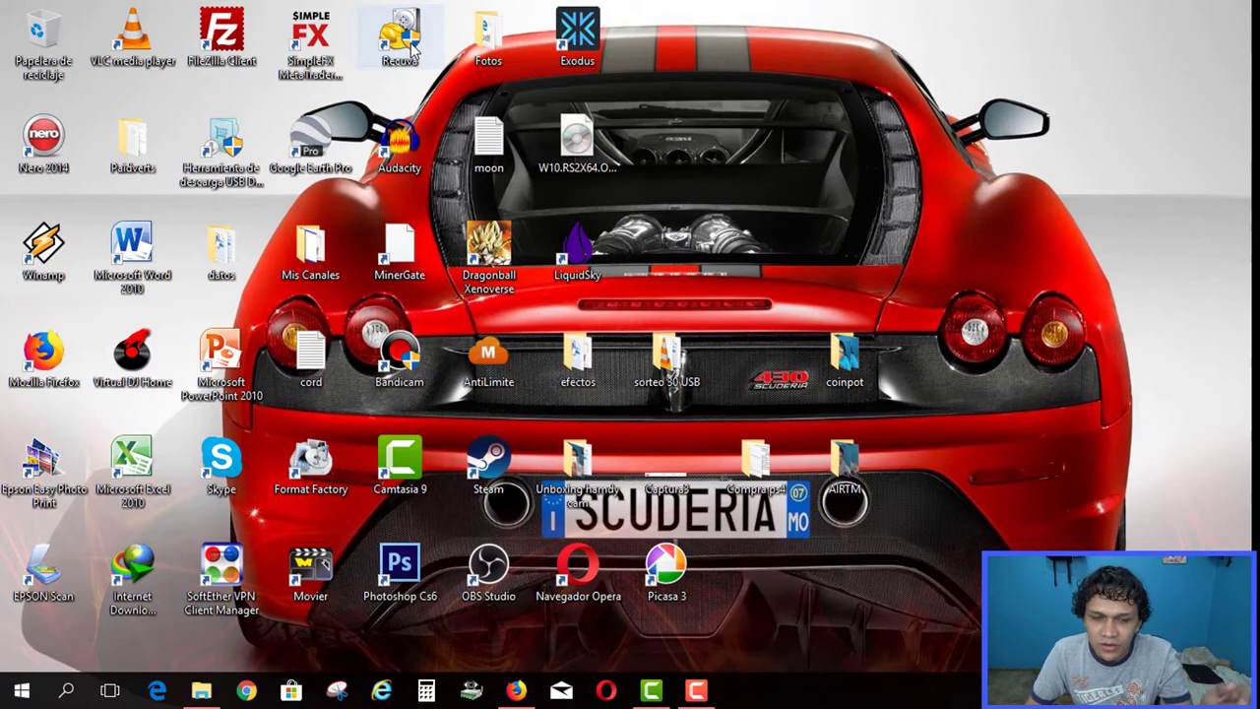
Launch Recuva's wizard and choose Otros as the file type so that all files are included
click(414, 45)
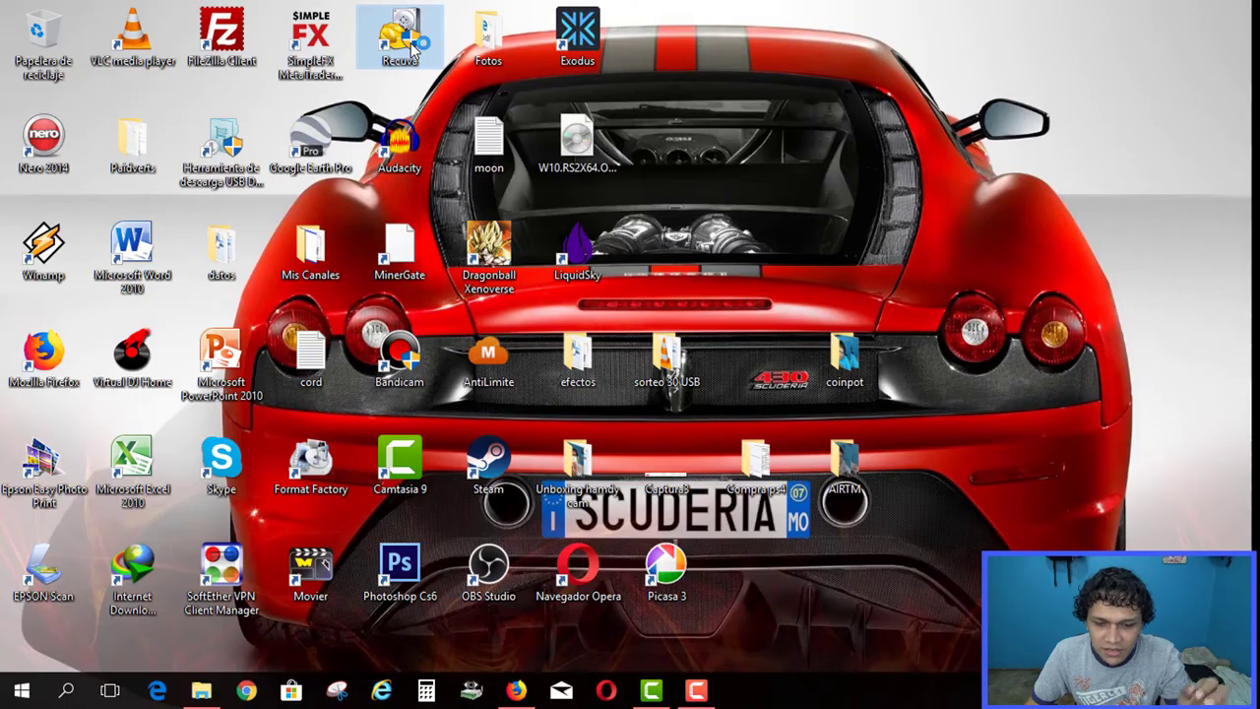
double_click(413, 46)
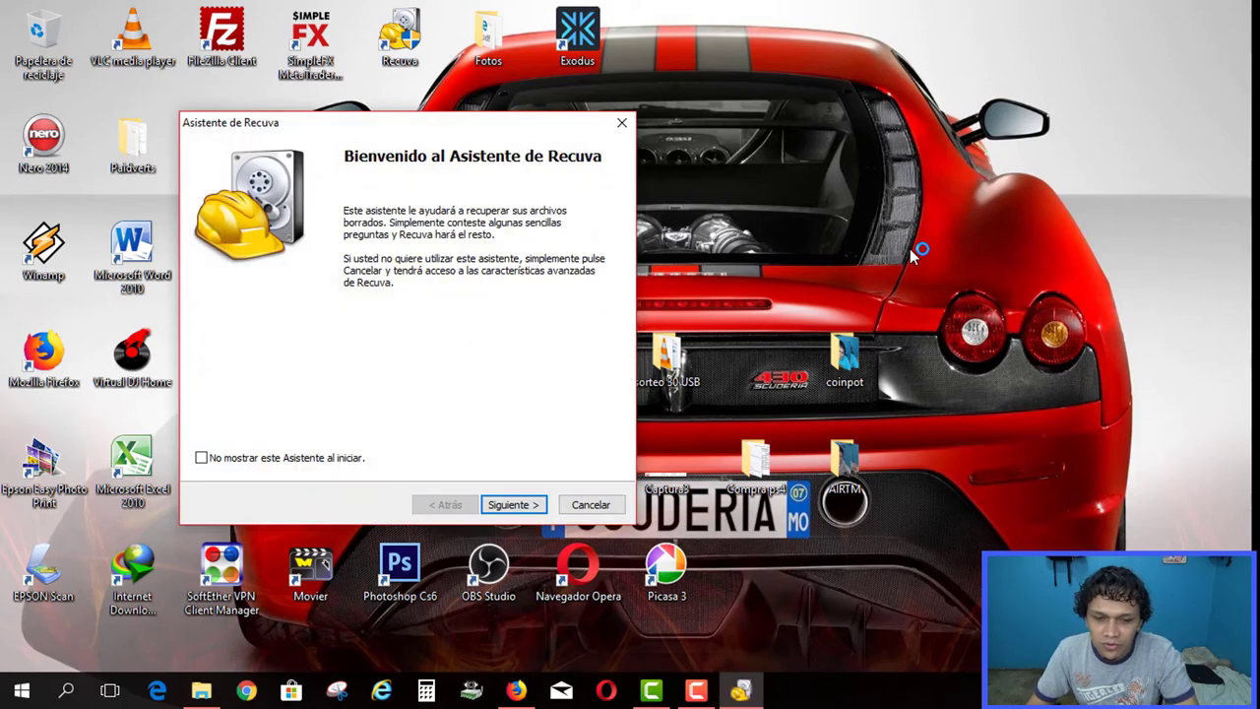
click(511, 505)
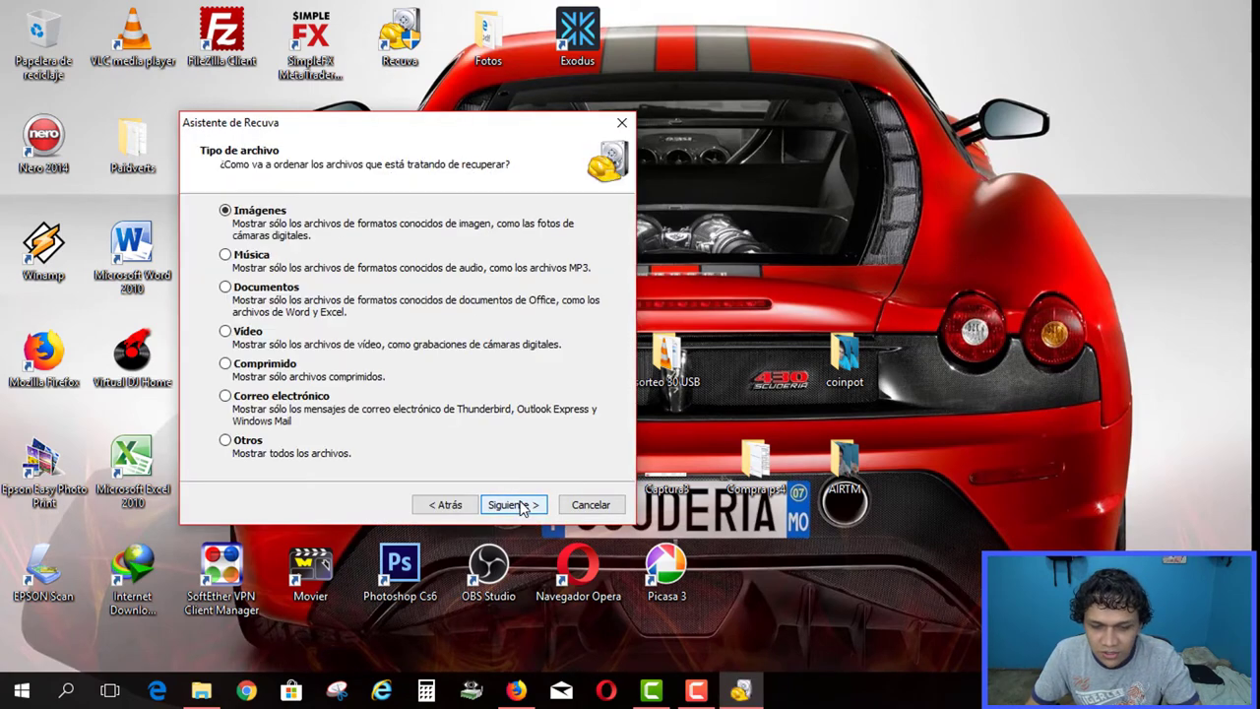
click(227, 442)
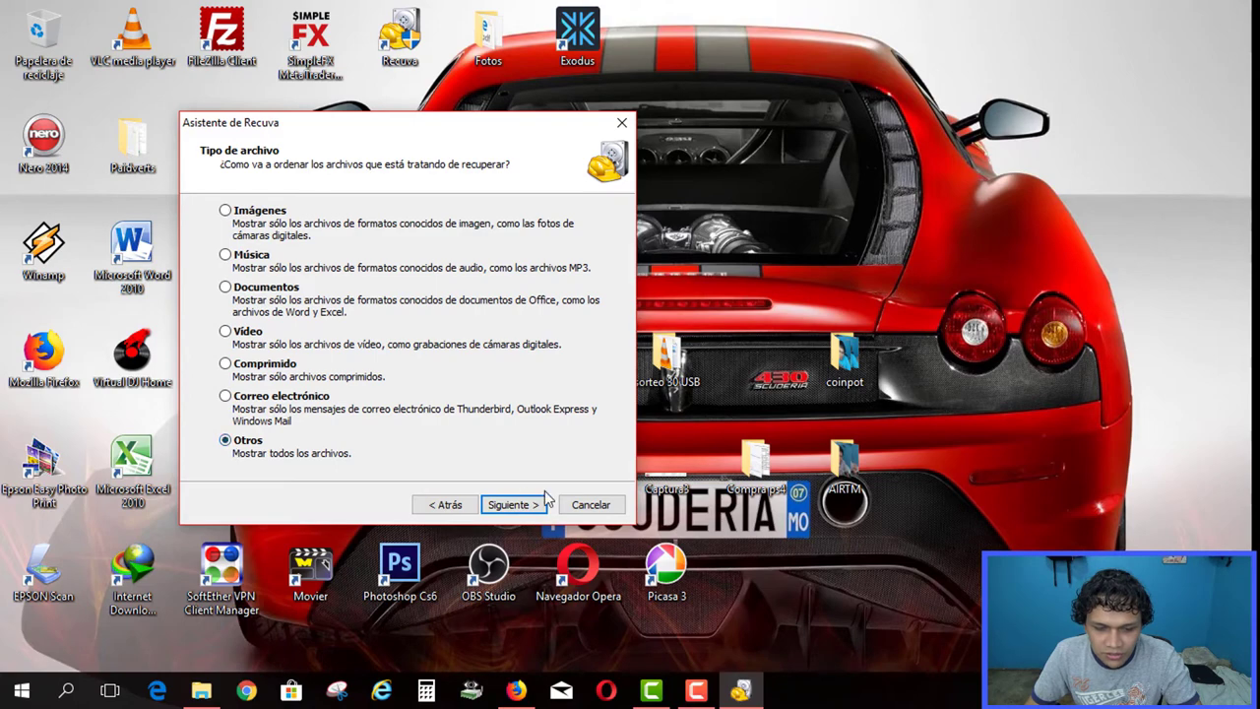
click(513, 504)
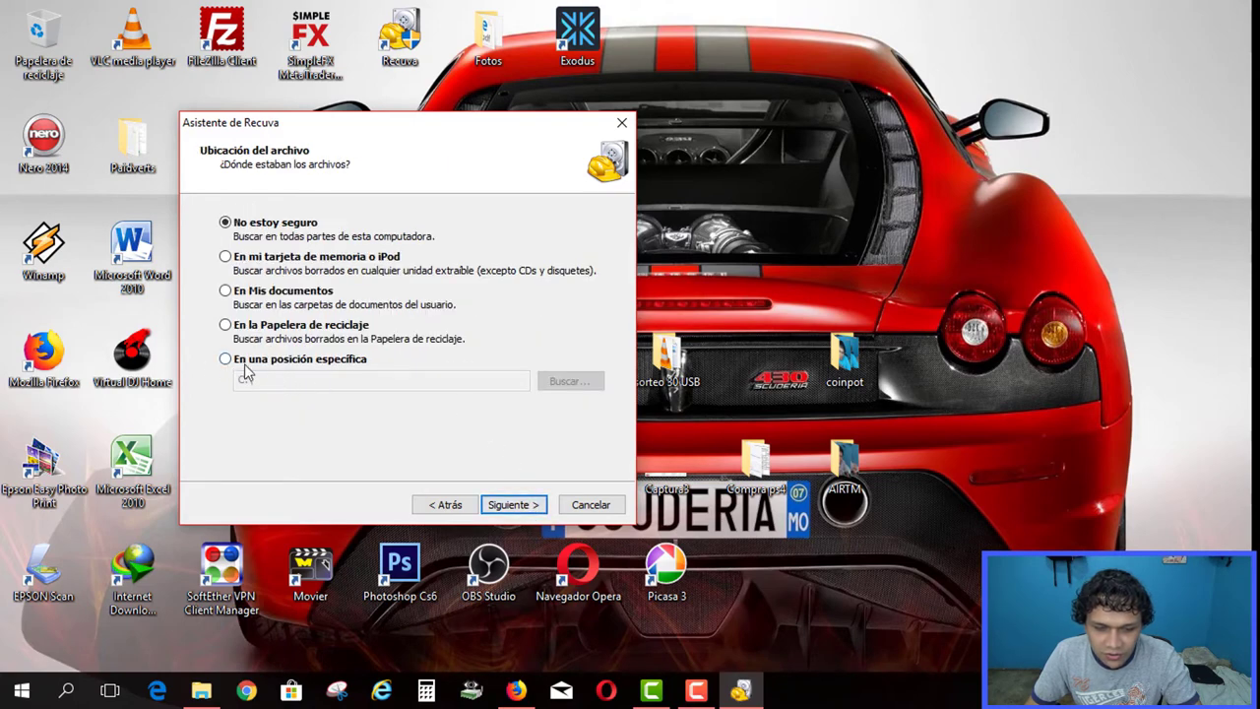
Set the Recuva search location to the specific path G:\
click(226, 360)
click(570, 381)
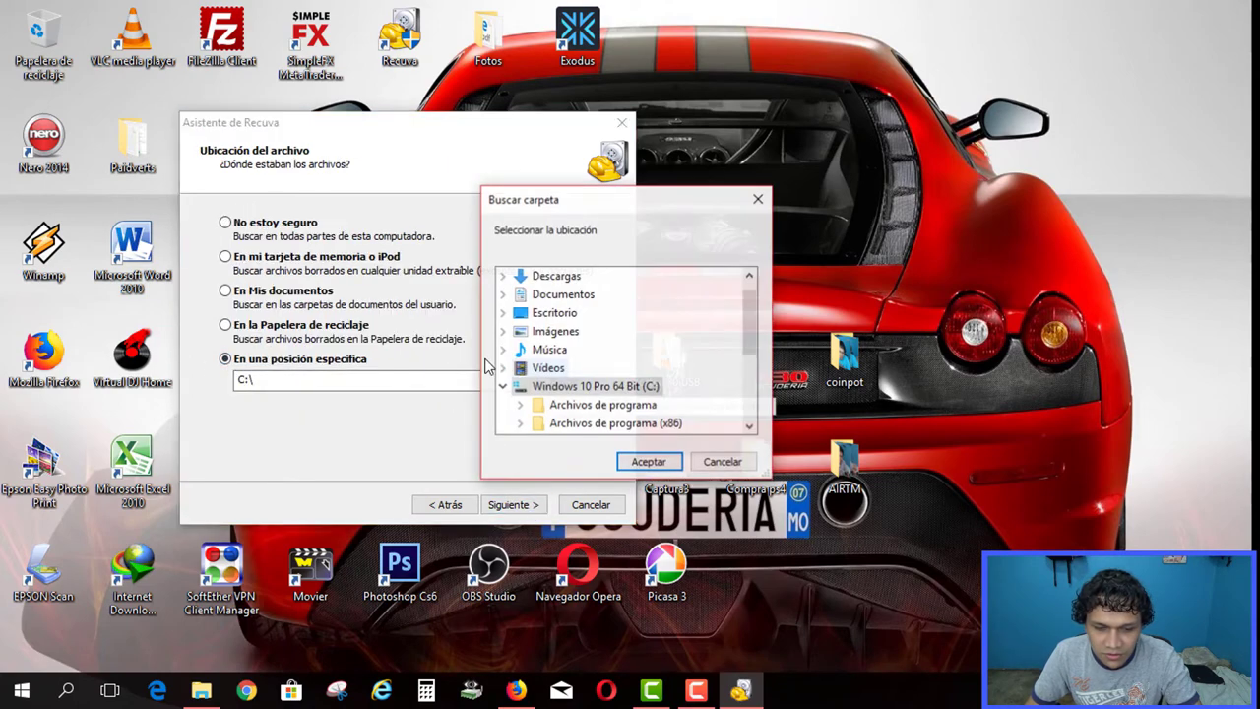
scroll(672, 374, down, 3)
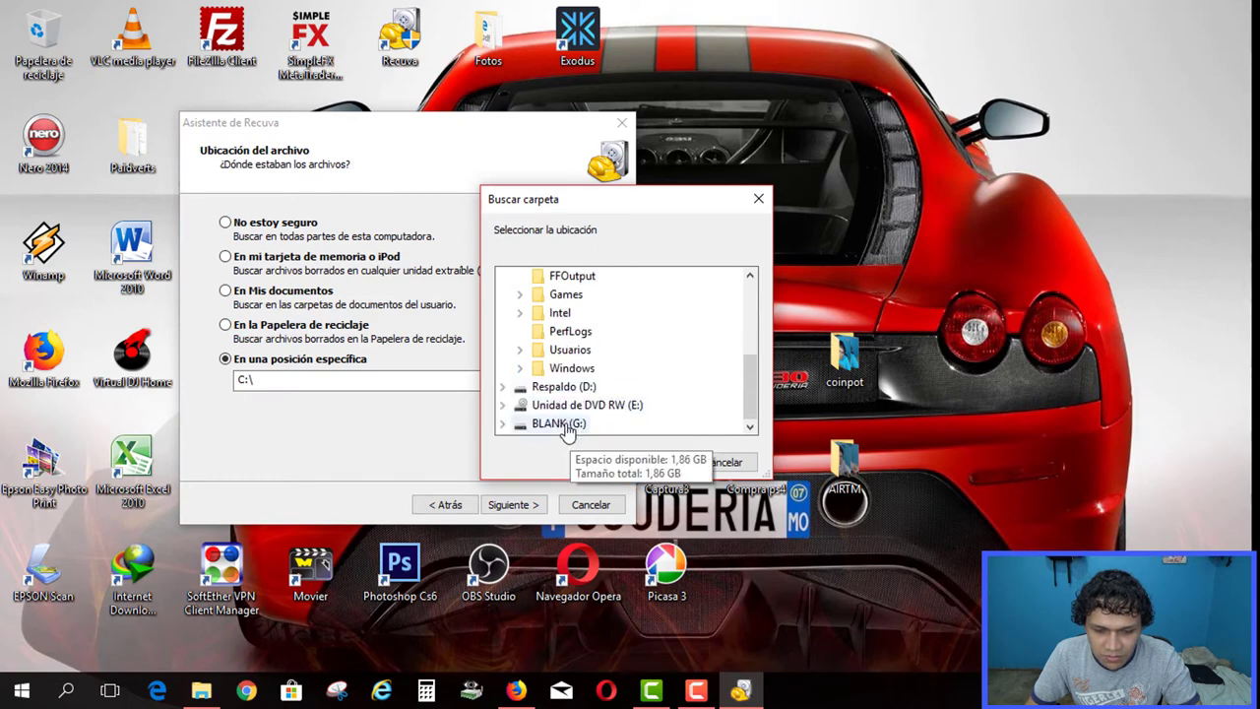
click(557, 425)
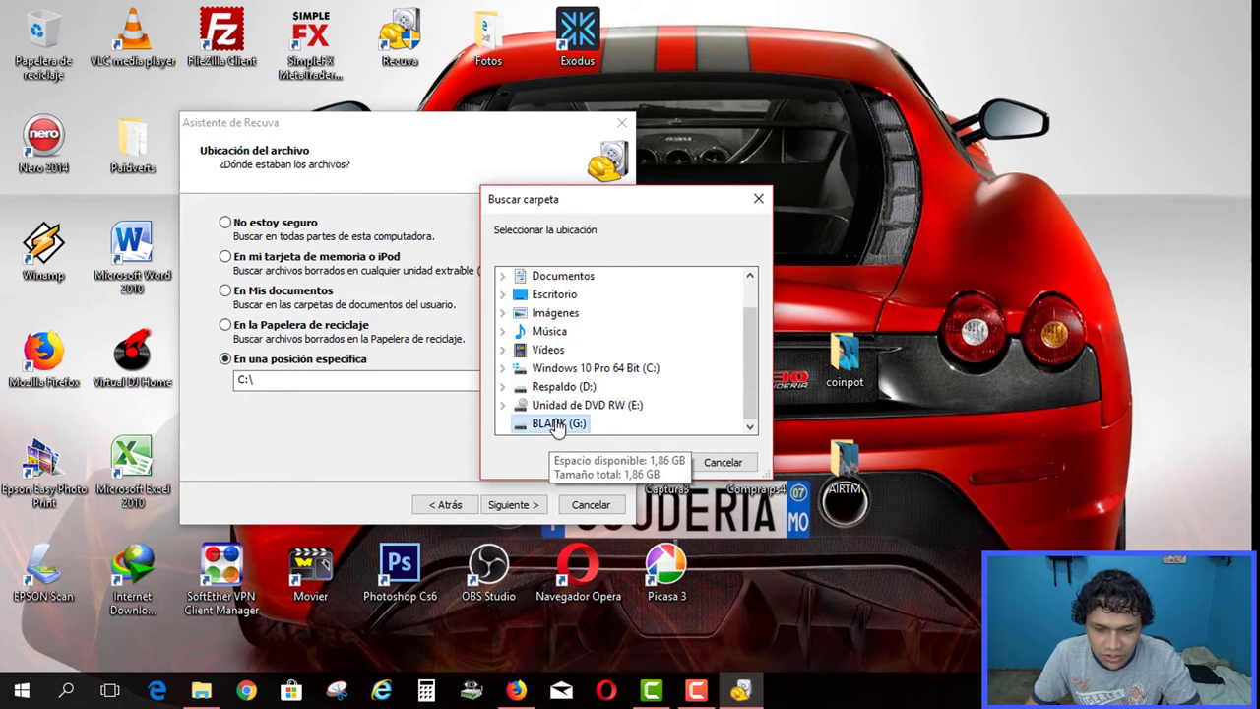
click(650, 461)
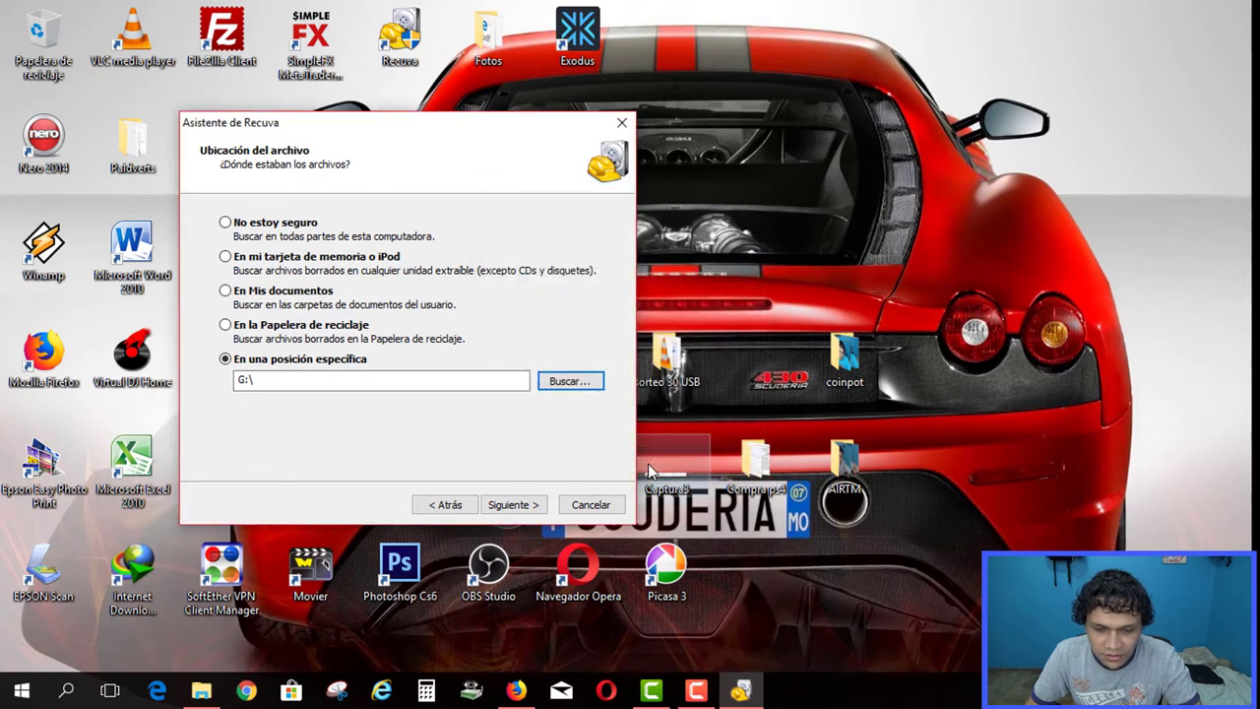
Start the Recuva search of drive G: with the deep scan option (Activar escaneo profundo) enabled
click(517, 504)
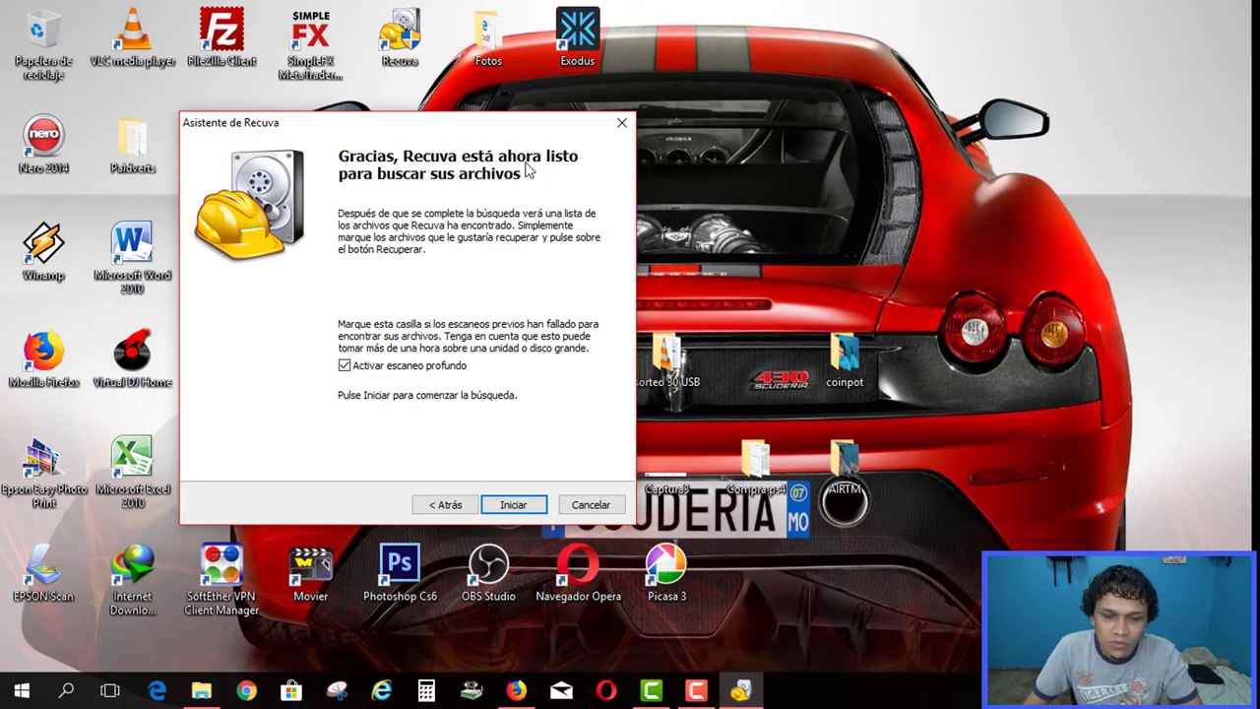
click(524, 506)
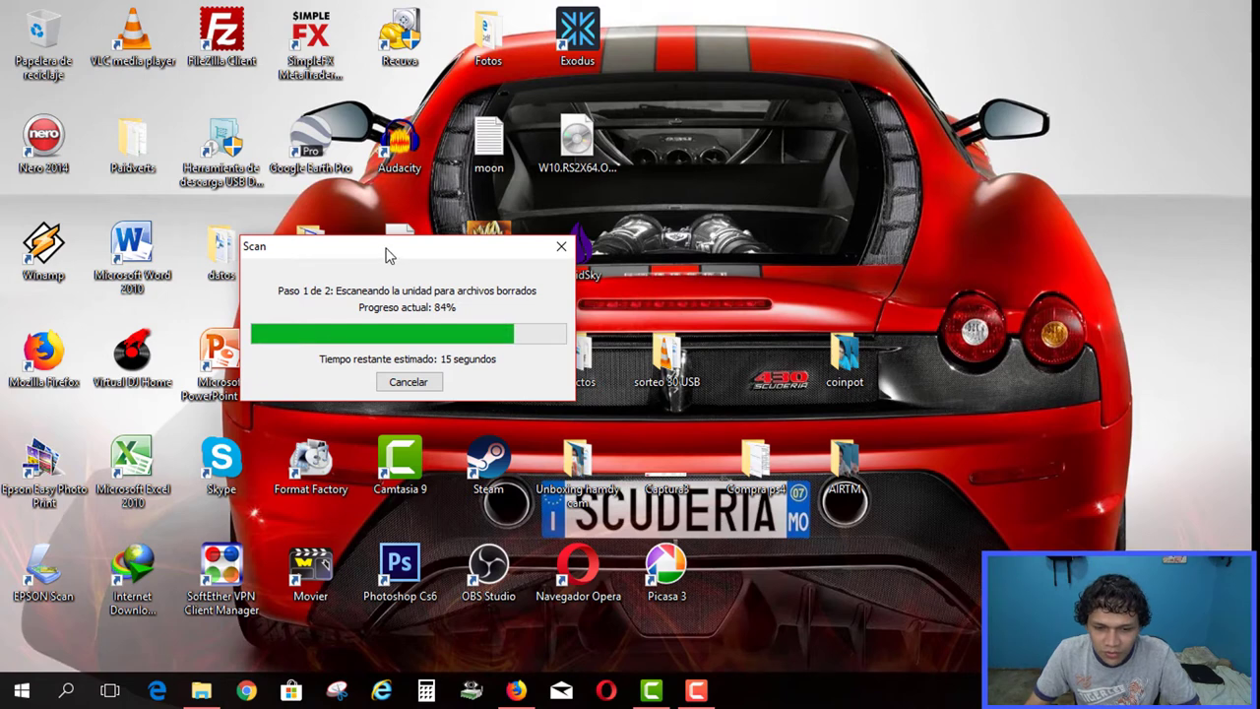
drag(382, 249, 645, 196)
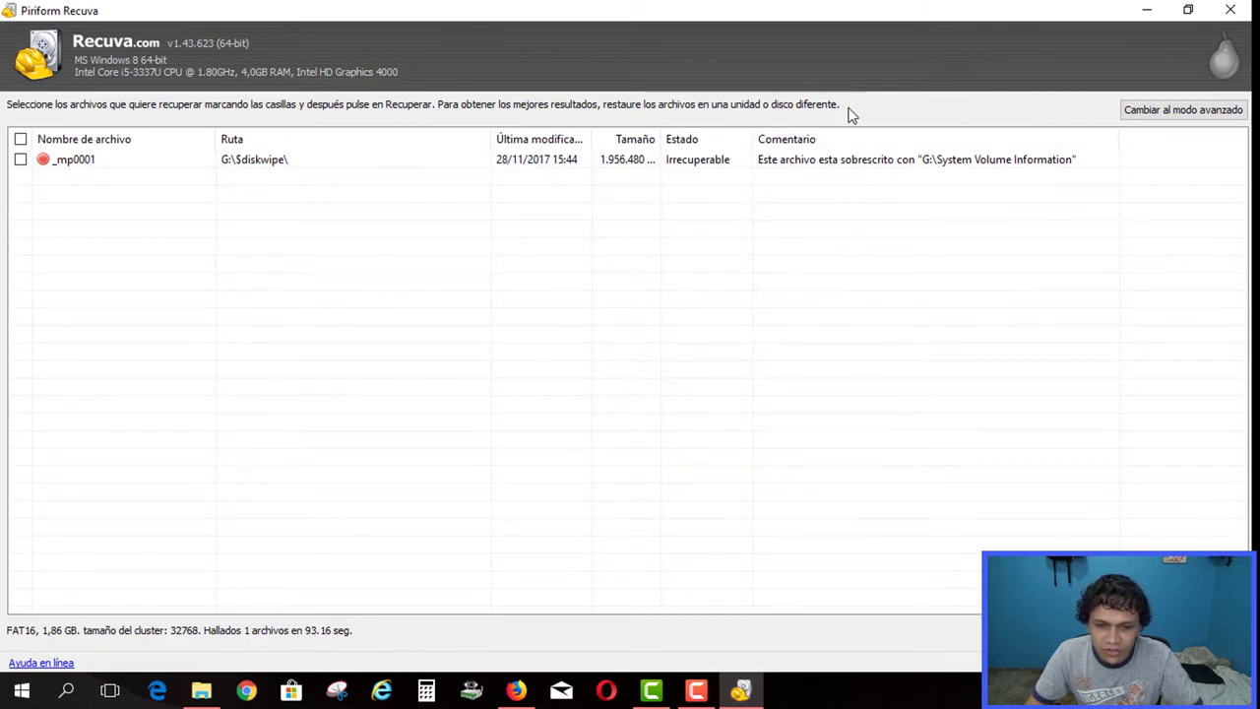
Examine the scan results for drive G:, including each file's recovery state and comment, sort them by Estado, and close Recuva
click(666, 166)
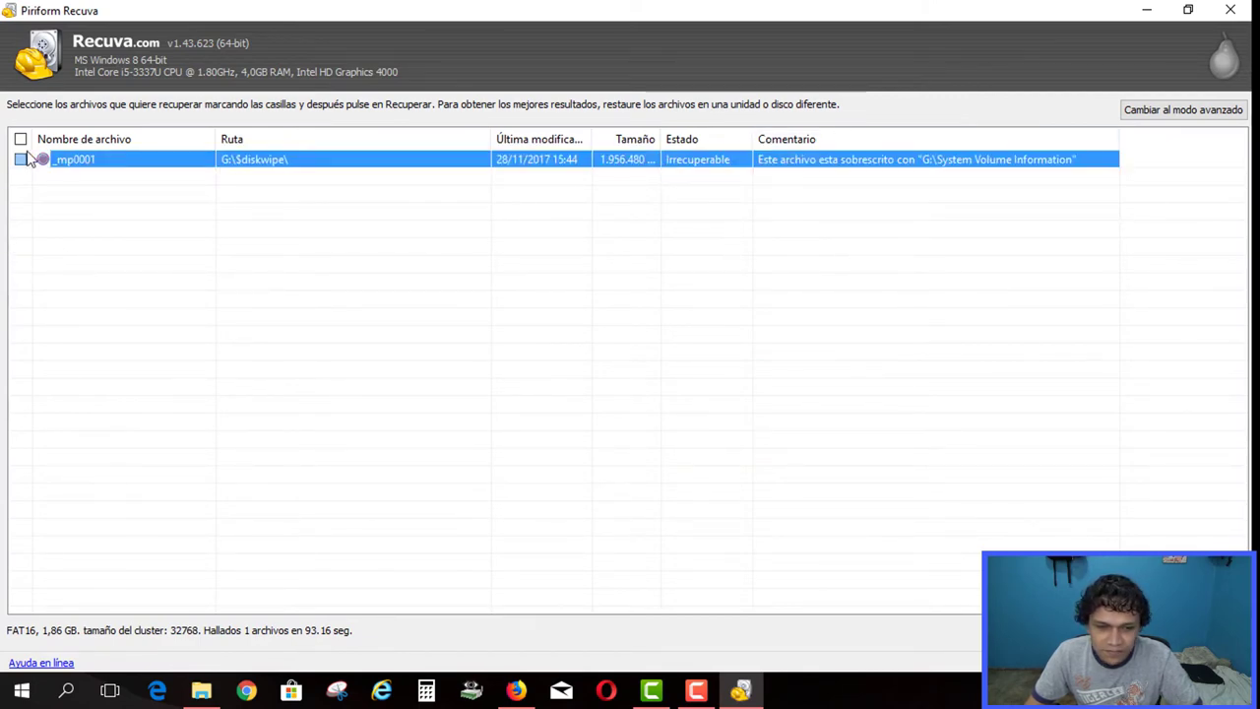
click(87, 206)
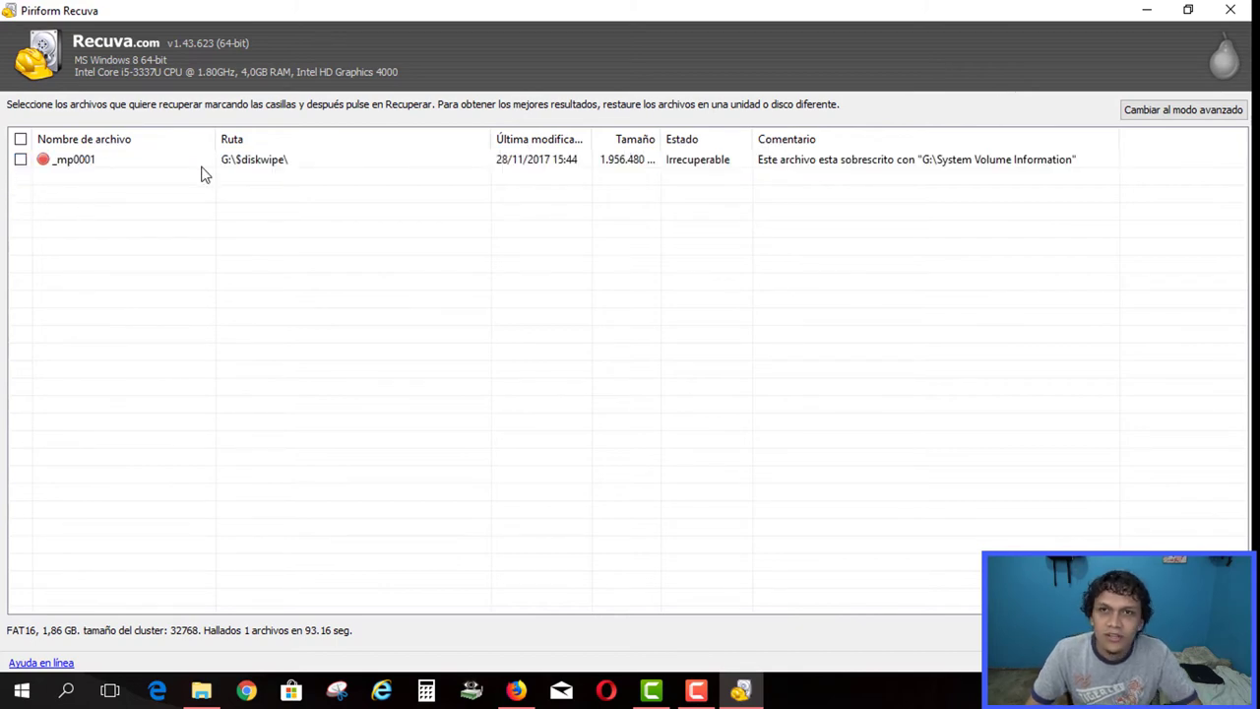
click(43, 164)
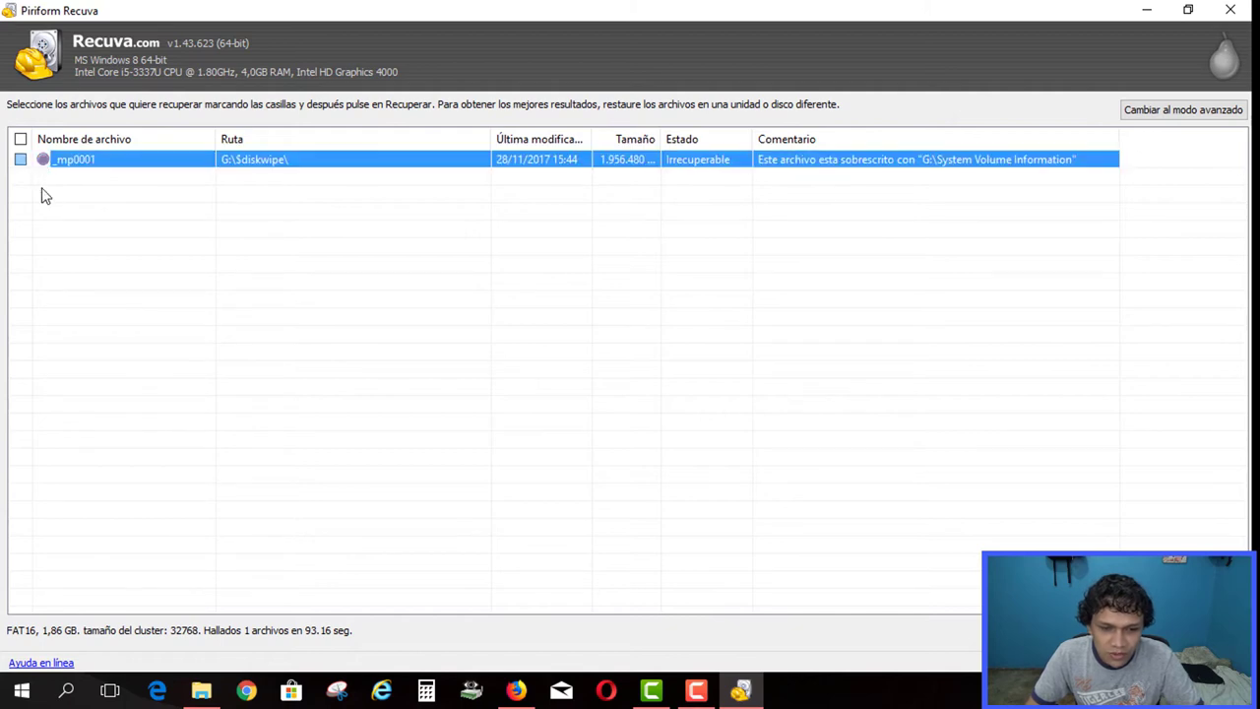
click(45, 194)
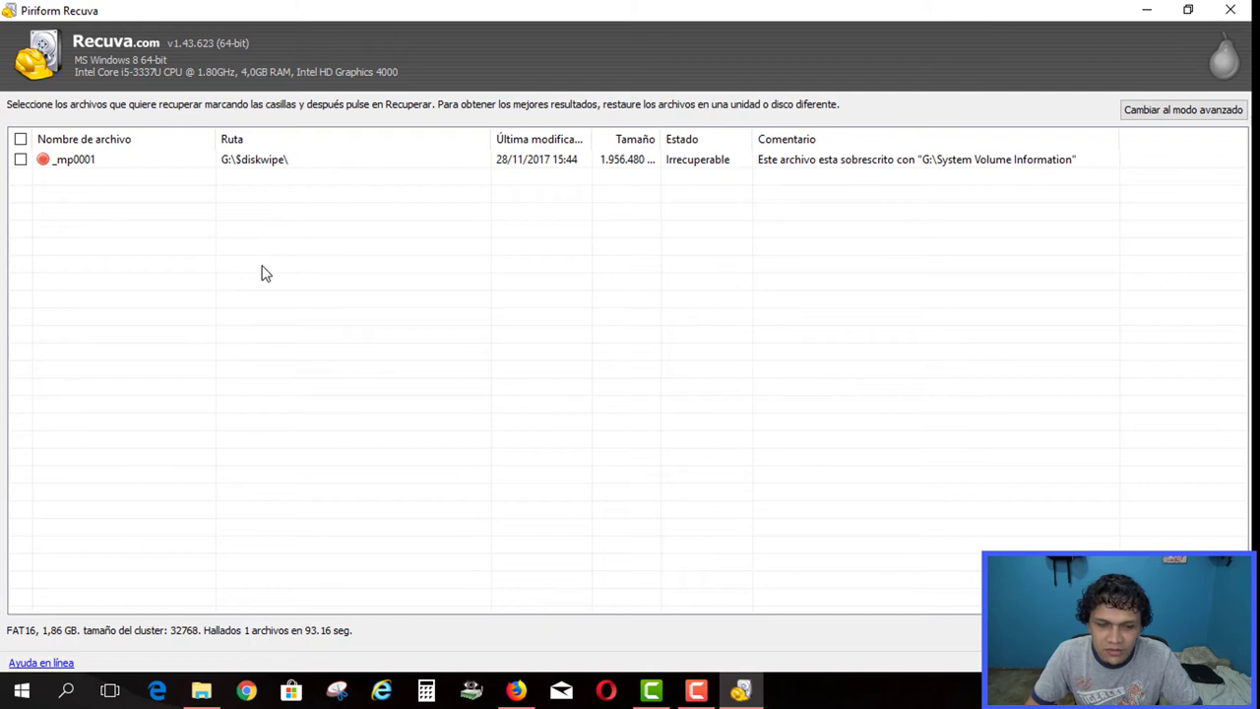
click(75, 166)
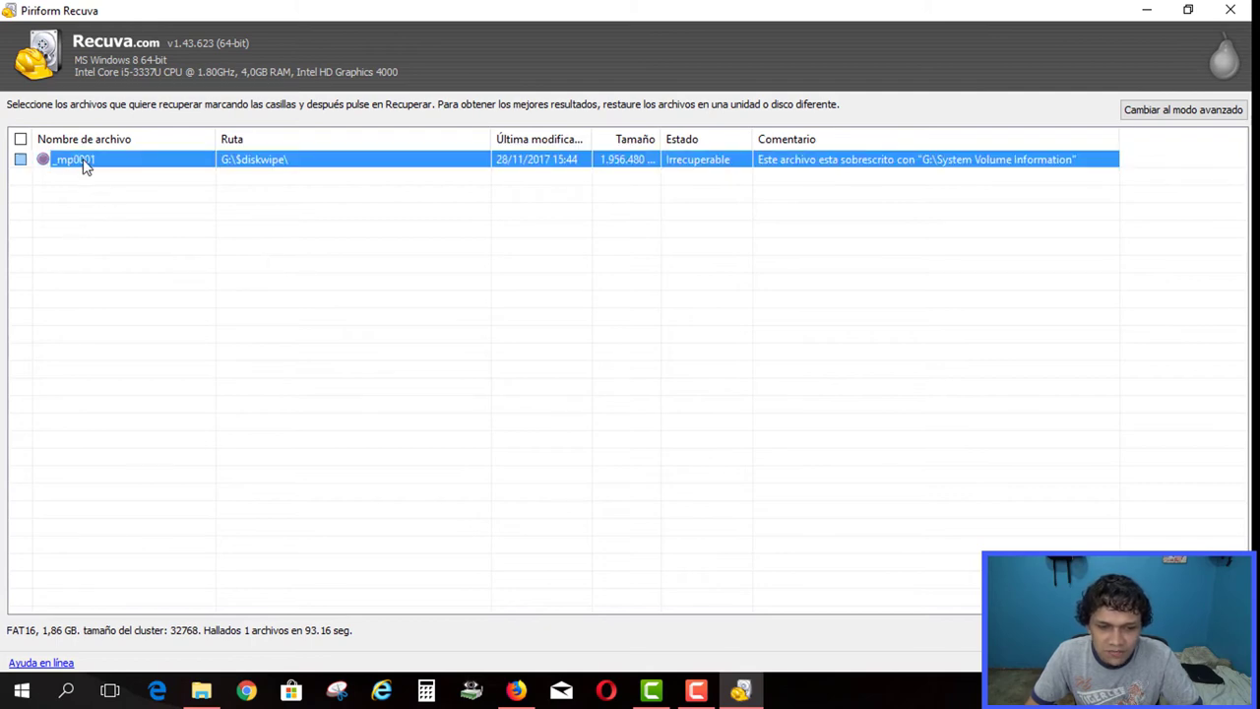
click(66, 207)
click(57, 160)
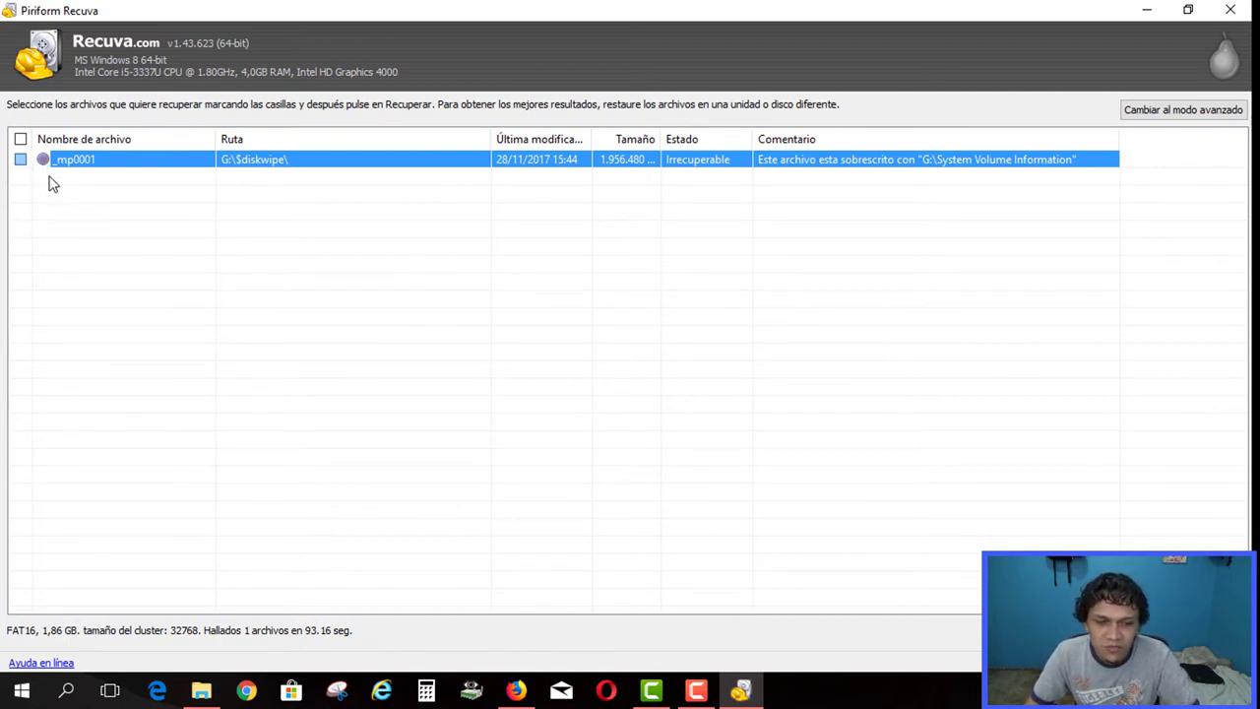
click(53, 180)
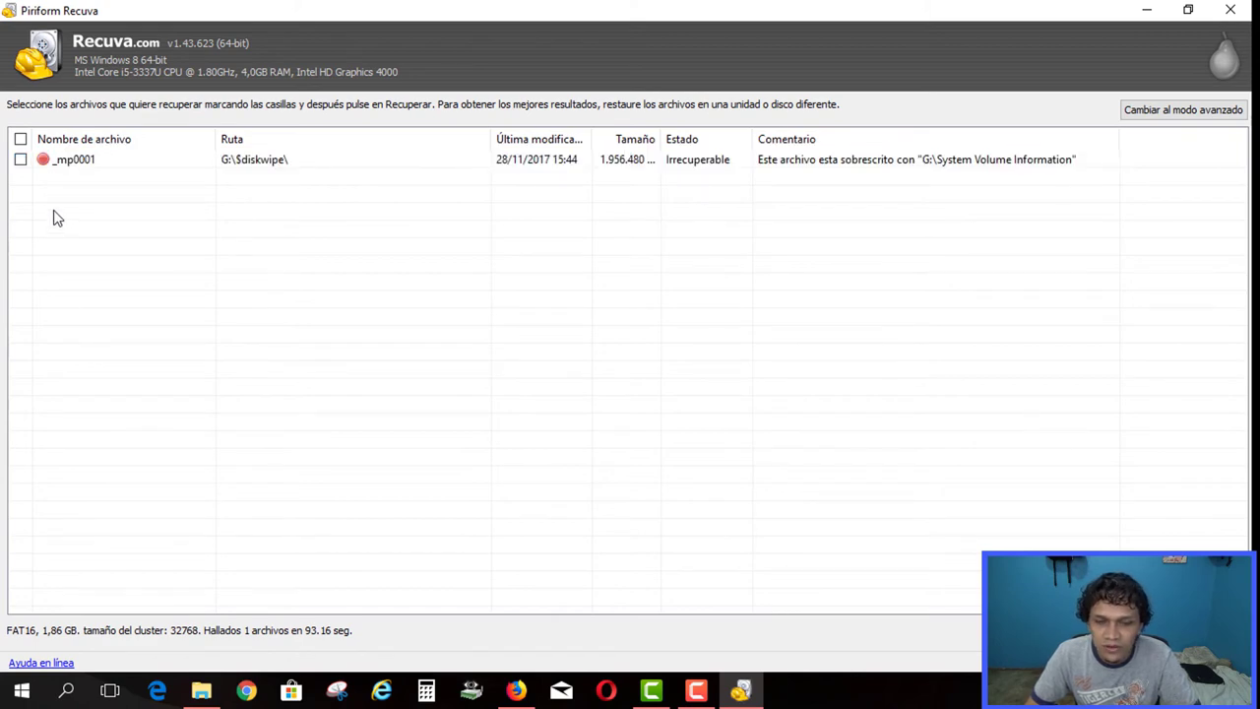
click(658, 143)
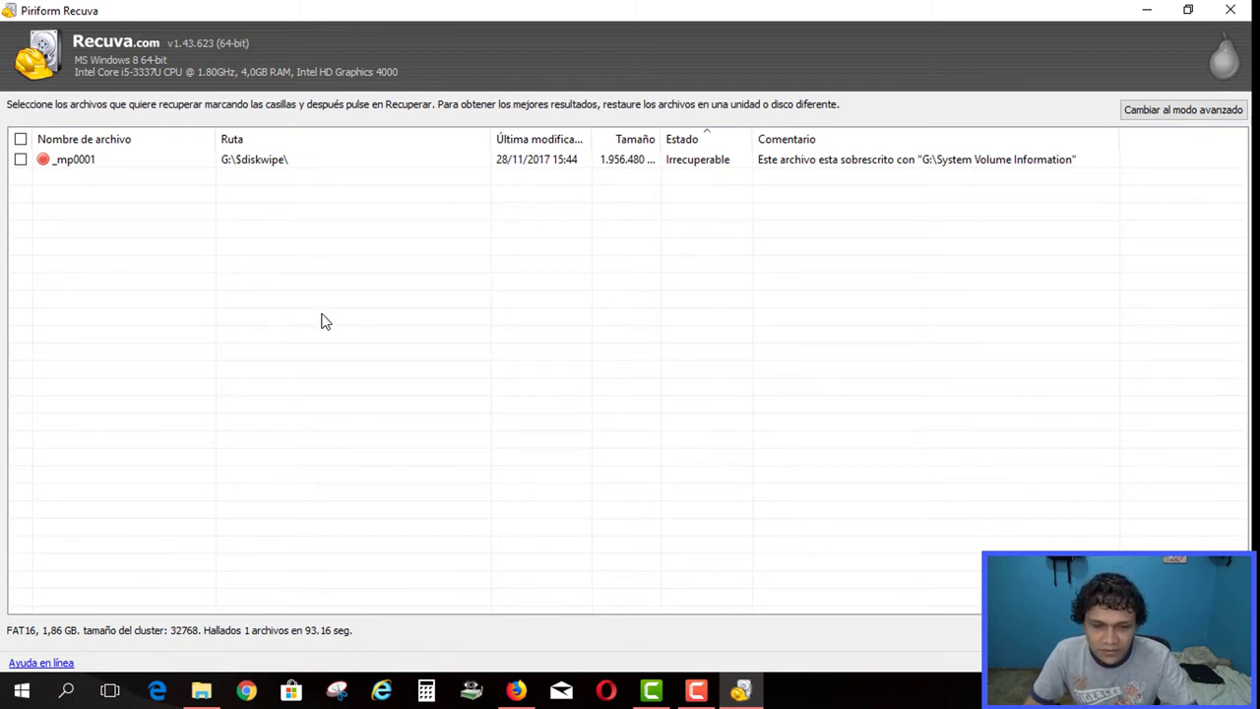
click(1231, 10)
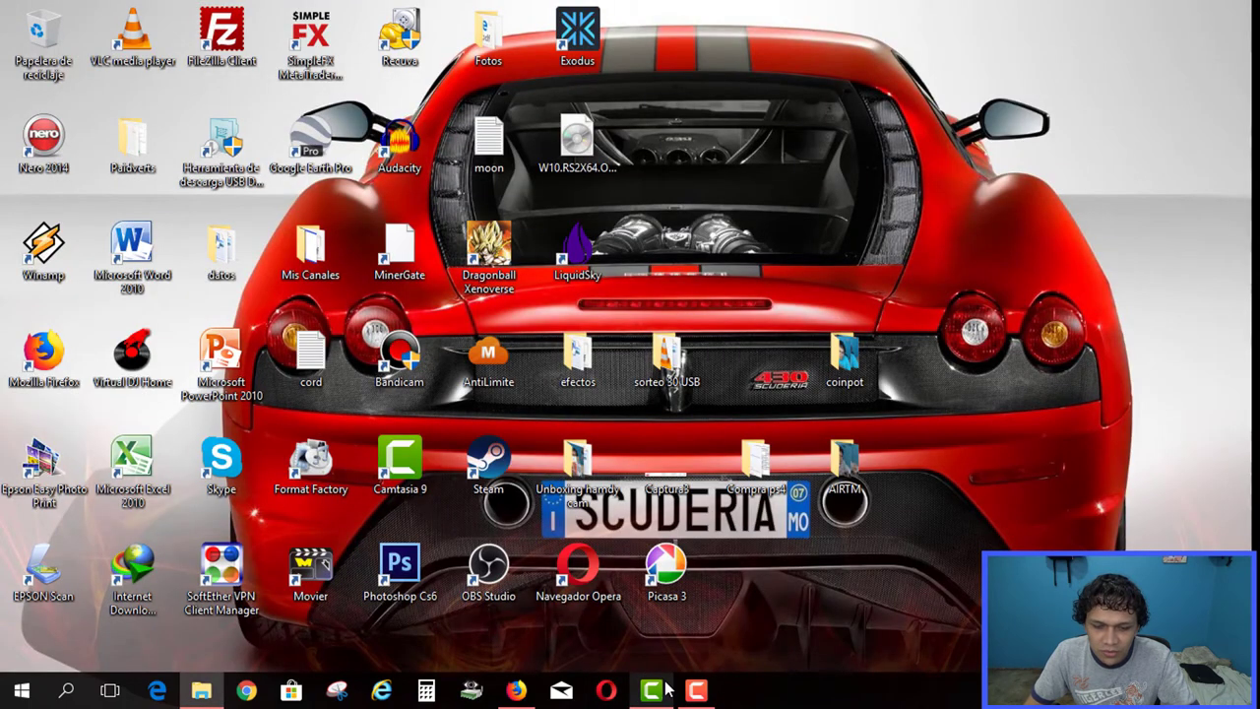
Switch to Firefox and review the address and contents of the Disk Wipe download page
click(517, 689)
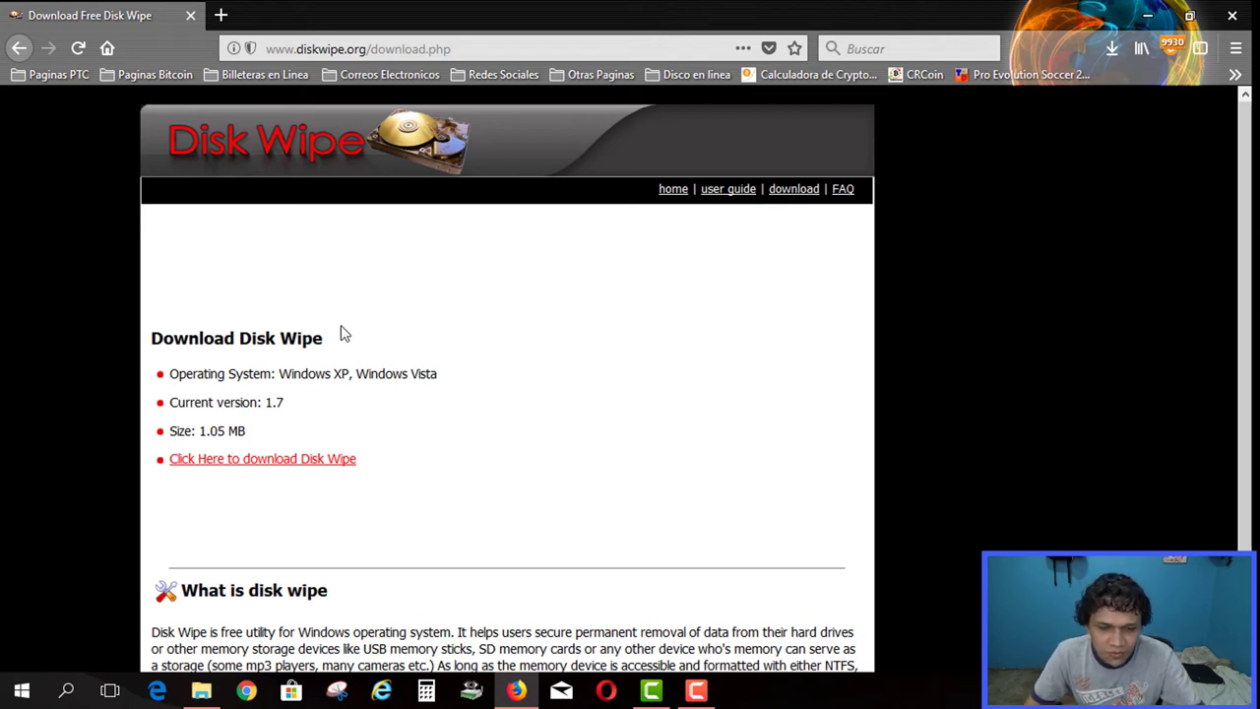
click(457, 49)
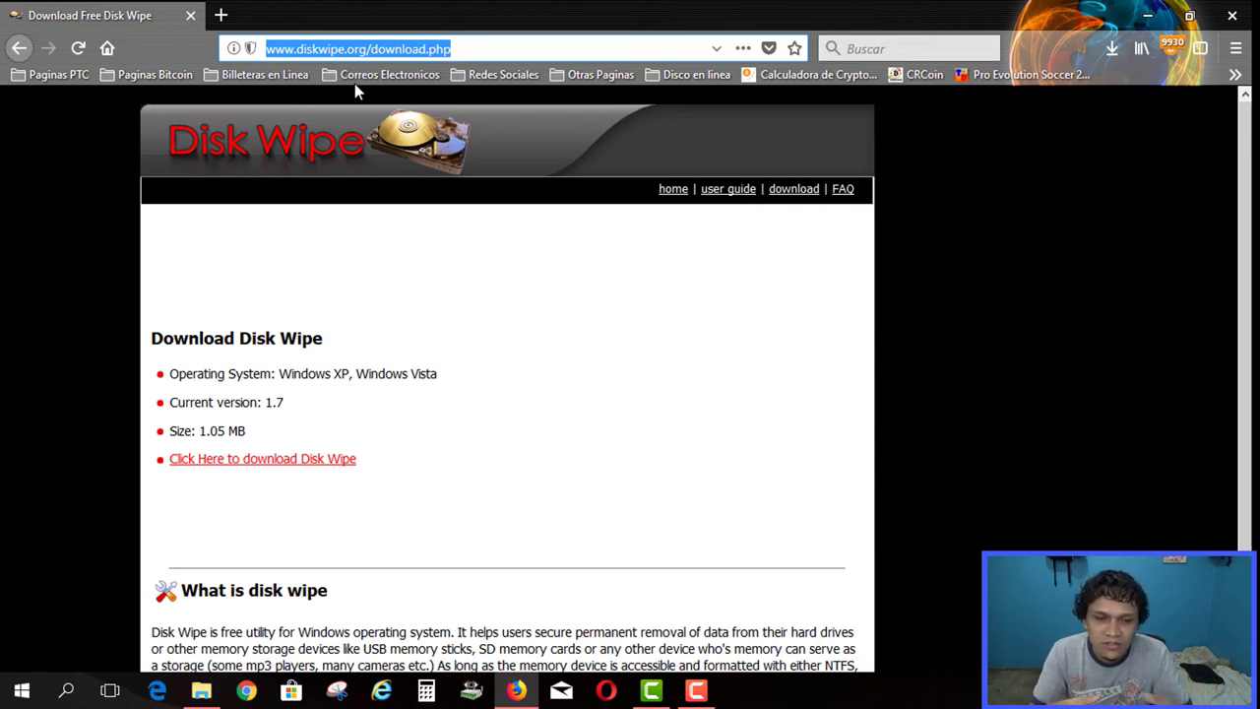
scroll(404, 287, down, 2)
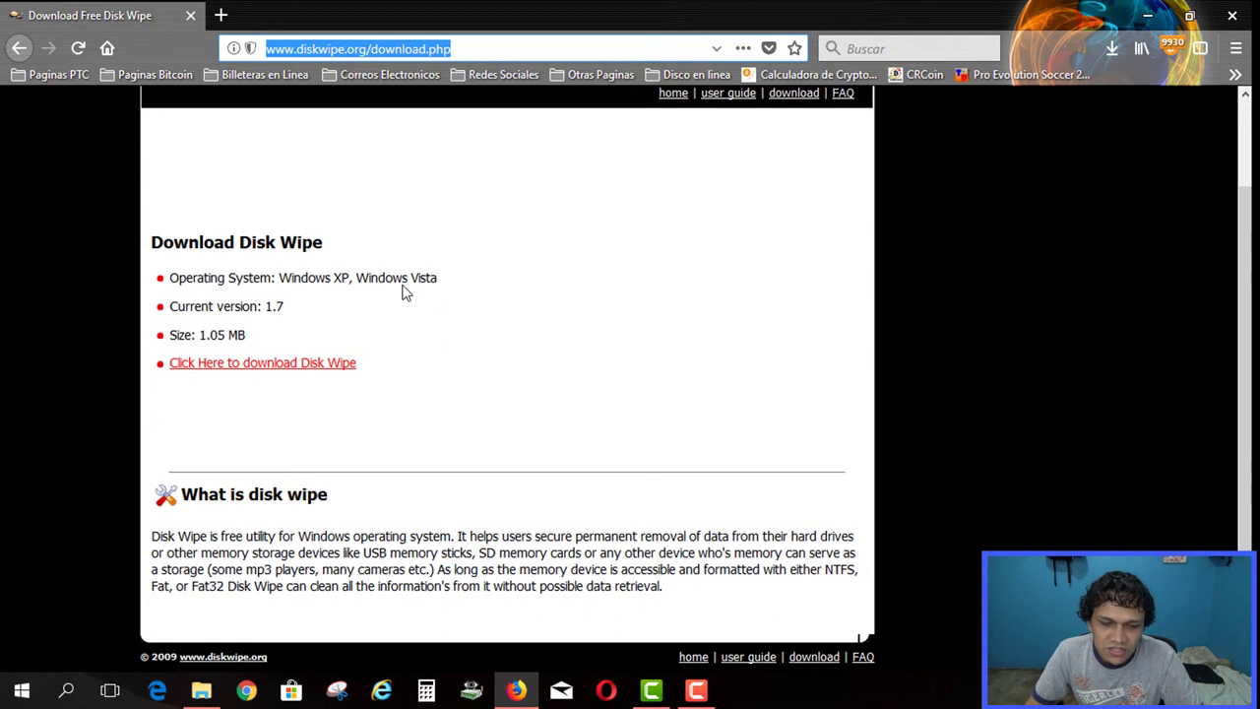
scroll(406, 283, up, 1)
scroll(407, 281, up, 1)
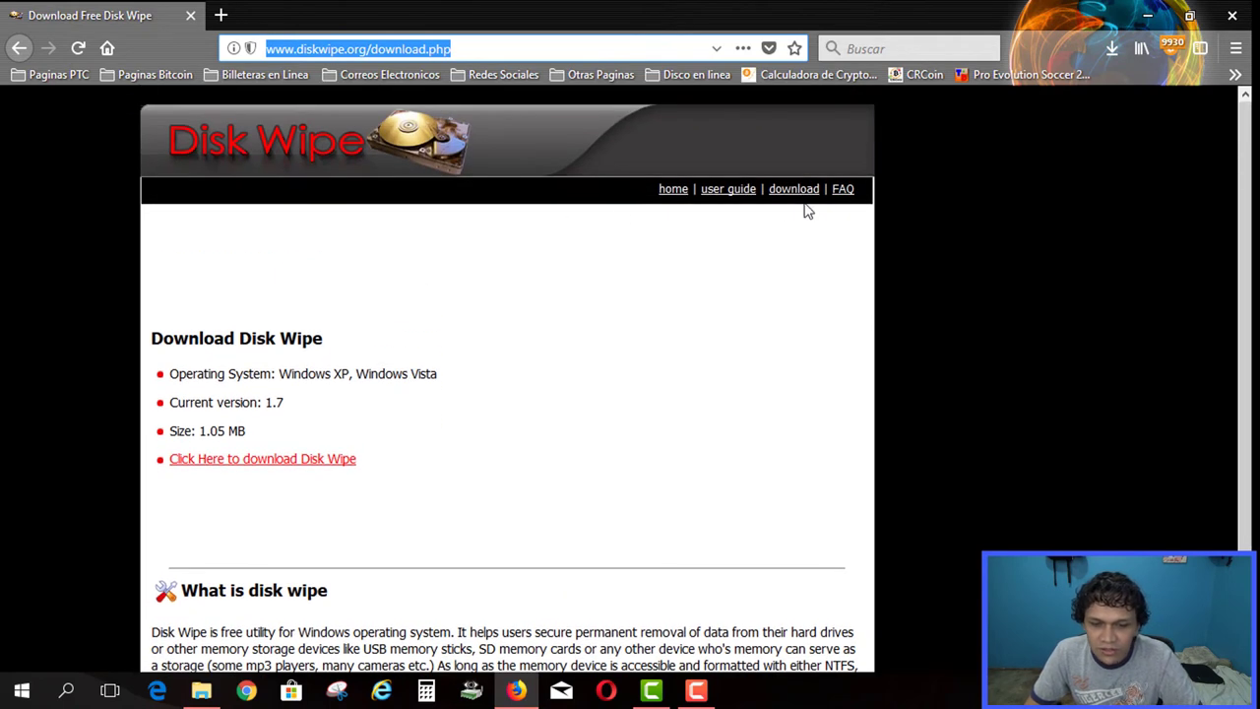
Open the Disk Wipe home page, review its feature list, and go back to the download page
click(669, 193)
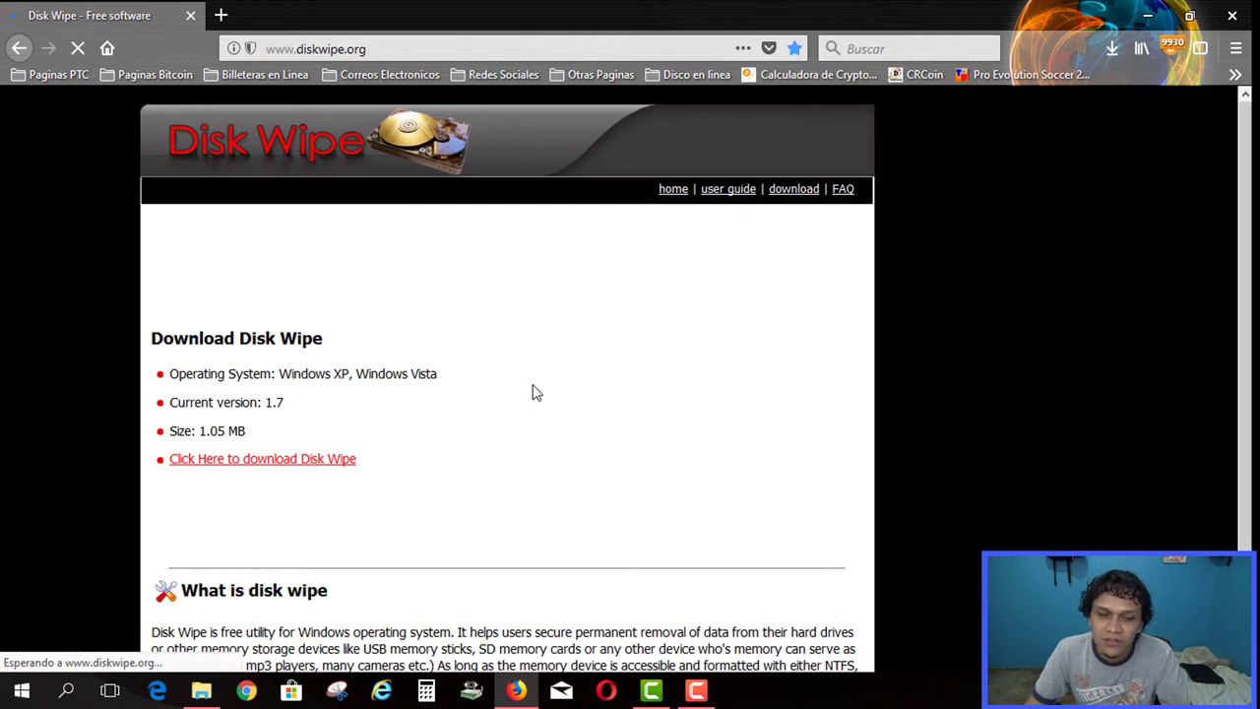
scroll(443, 433, down, 5)
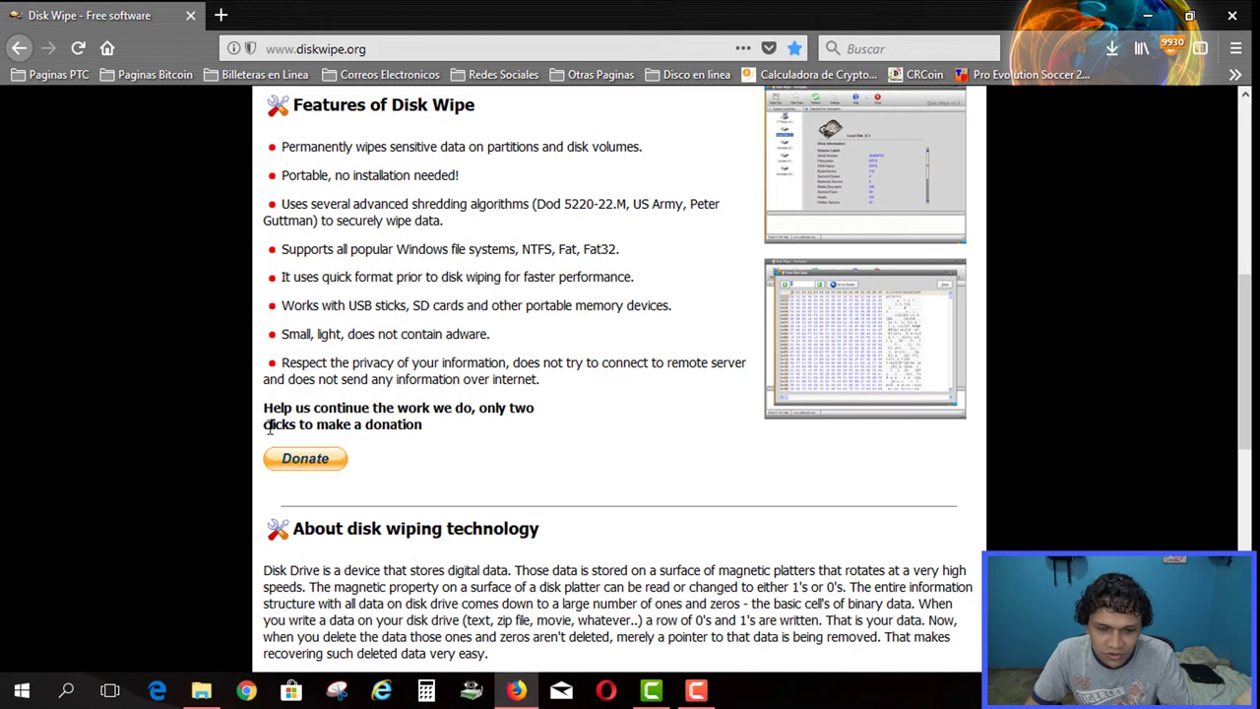
scroll(542, 356, up, 1)
scroll(542, 357, up, 6)
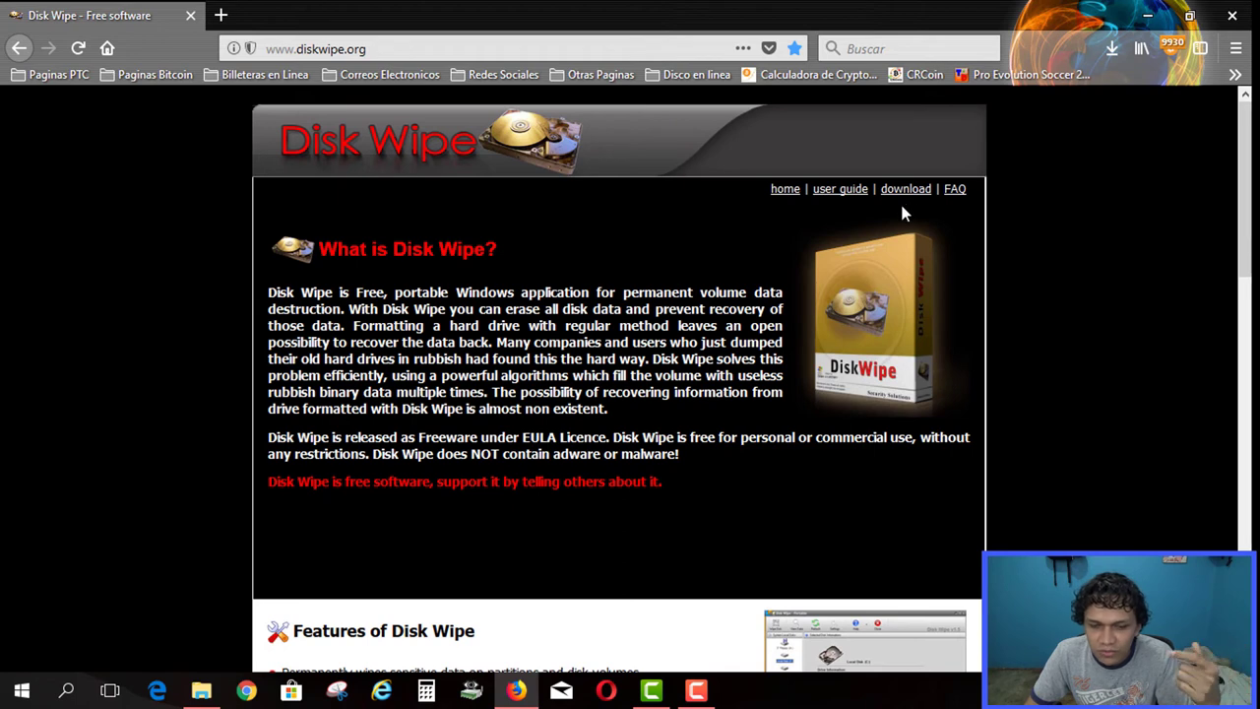
click(905, 192)
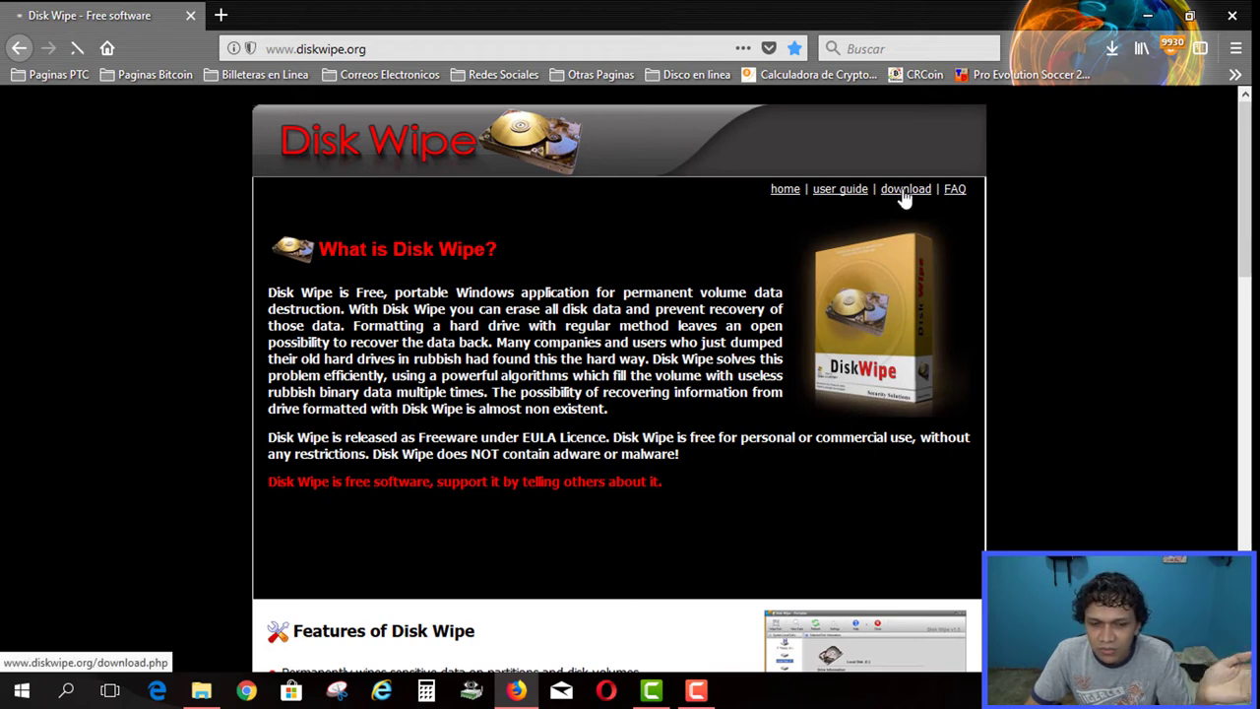